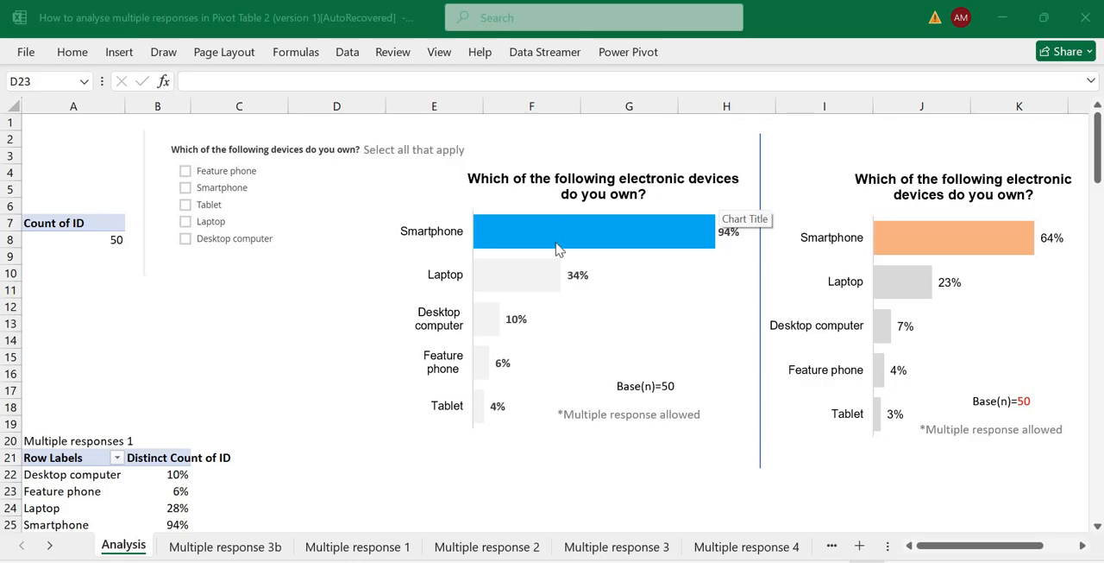
Open the Multiple response 3b sheet and highlight its whole data table.
mouse_move(569, 241)
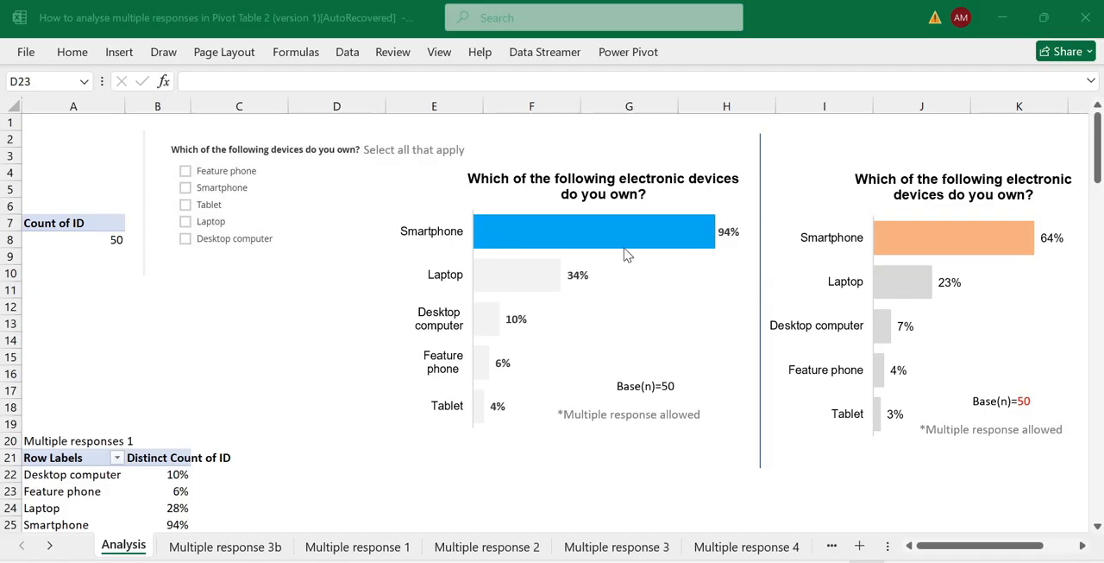
mouse_move(628, 255)
mouse_move(525, 241)
left_click(224, 546)
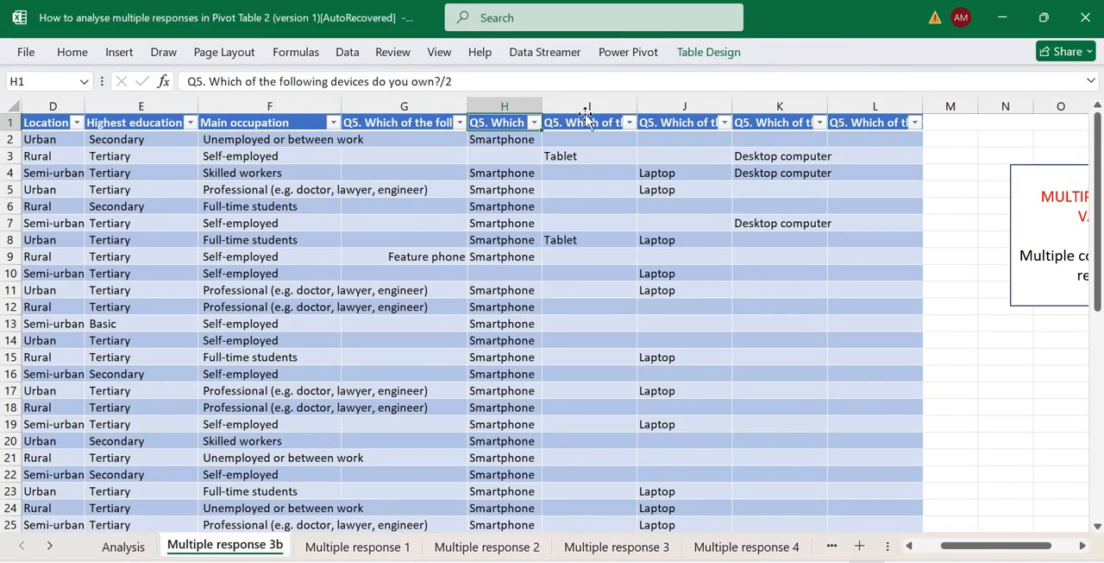
key("ctrl+a")
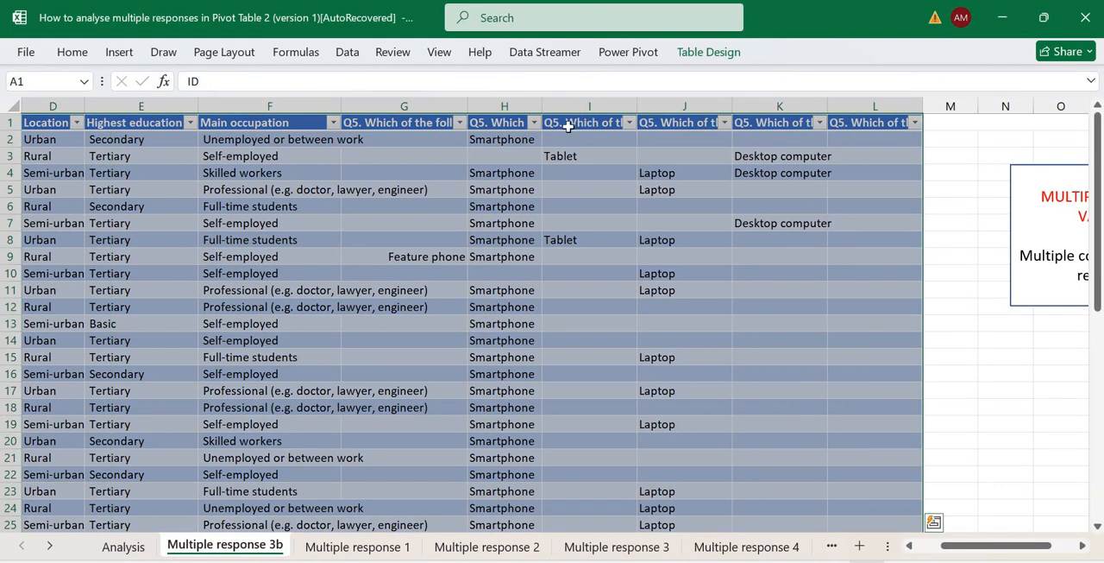
left_click(568, 126)
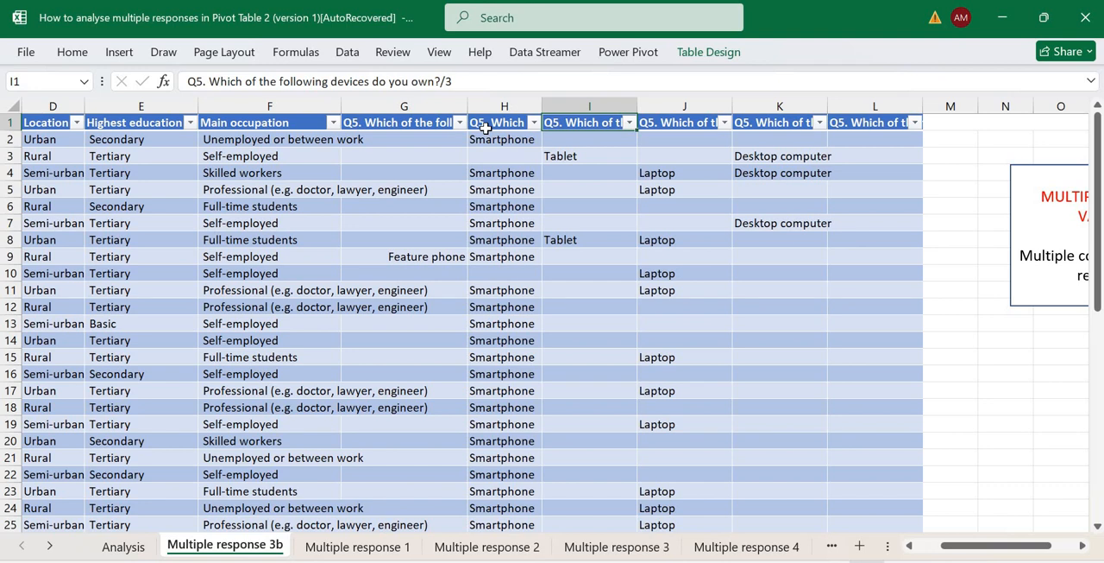
Examine the Q5 device columns G to K and read the full question text in header cell G1.
left_click(354, 121)
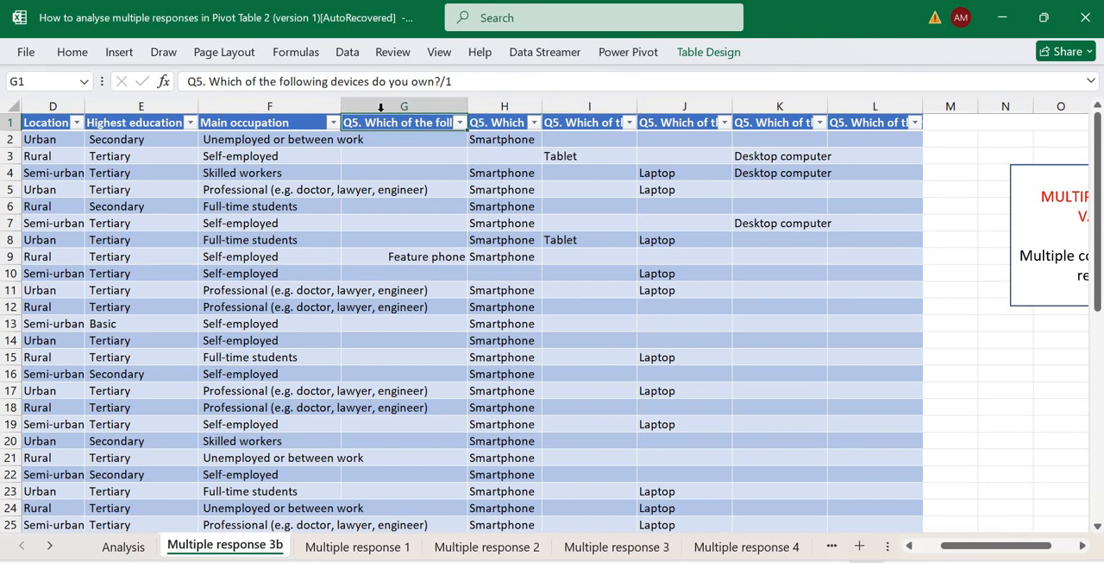
key("ctrl+space")
left_click(374, 126)
left_click_drag(379, 105, 825, 106)
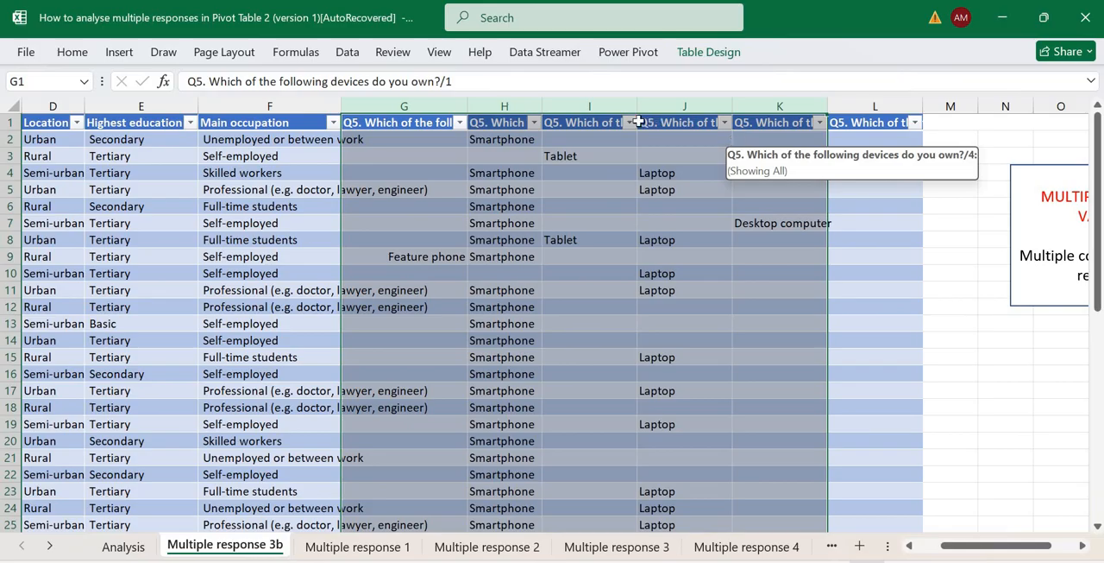
left_click(390, 119)
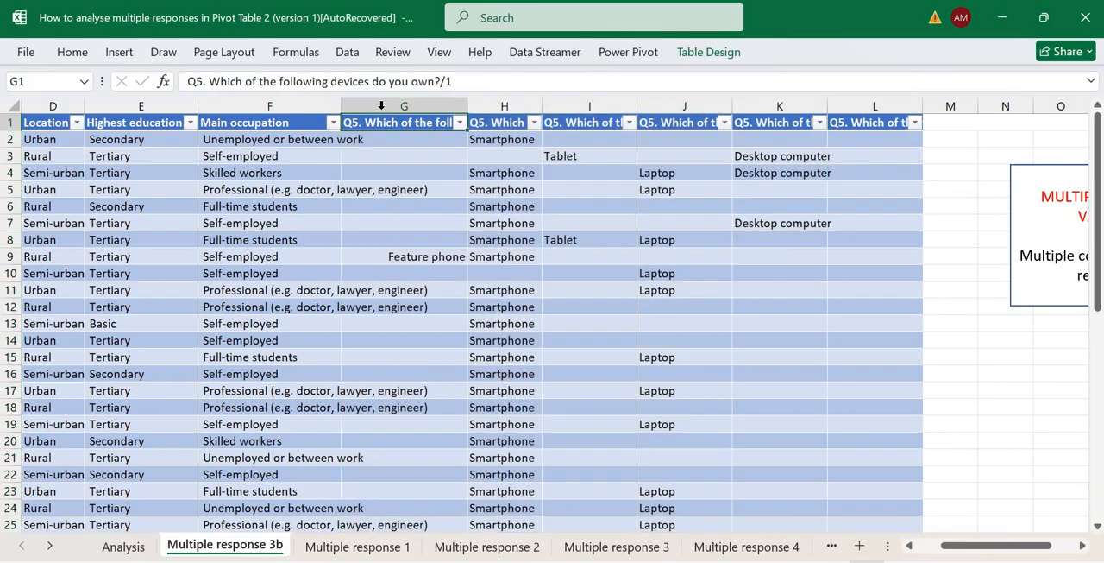
left_click(366, 114)
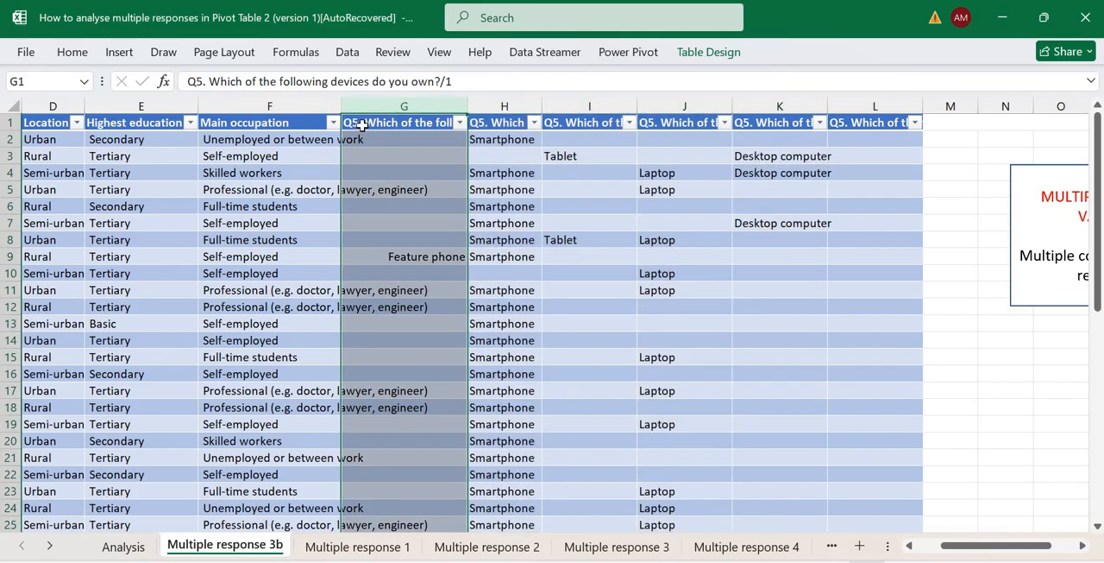
left_click(419, 121)
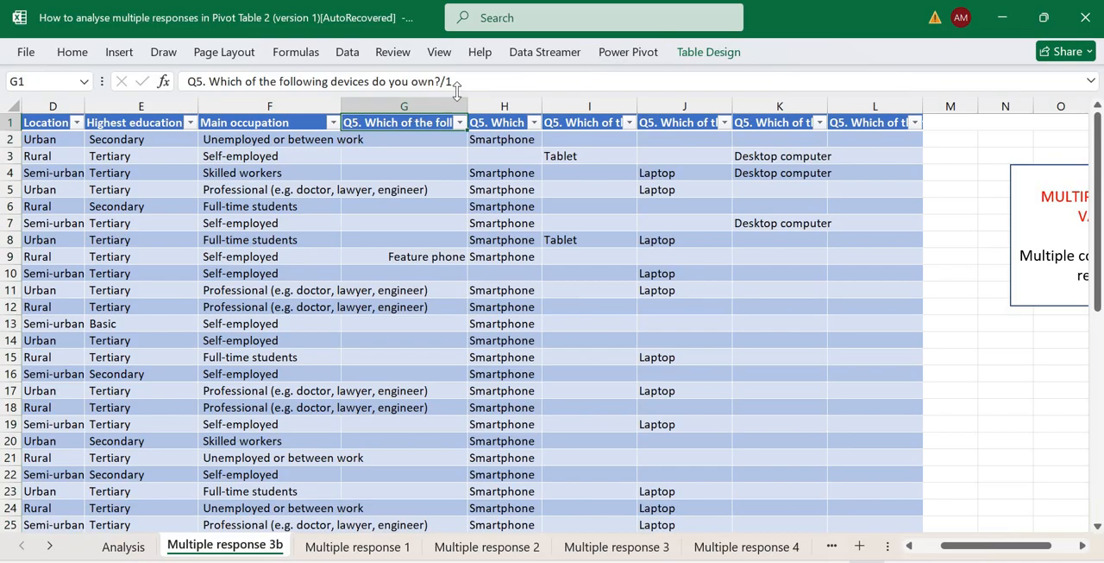
left_click(455, 81)
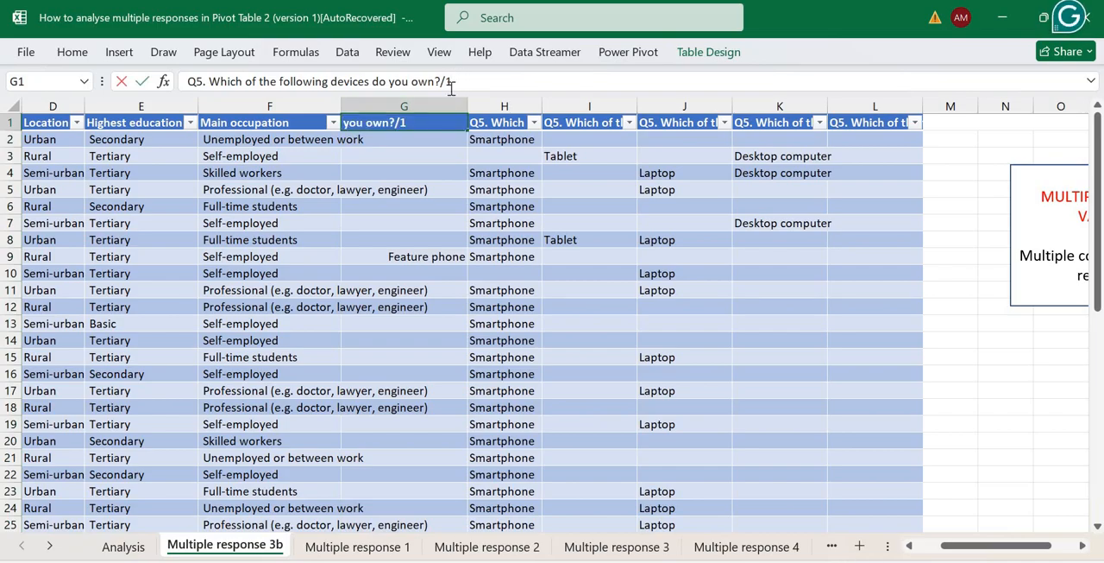
left_click(420, 138)
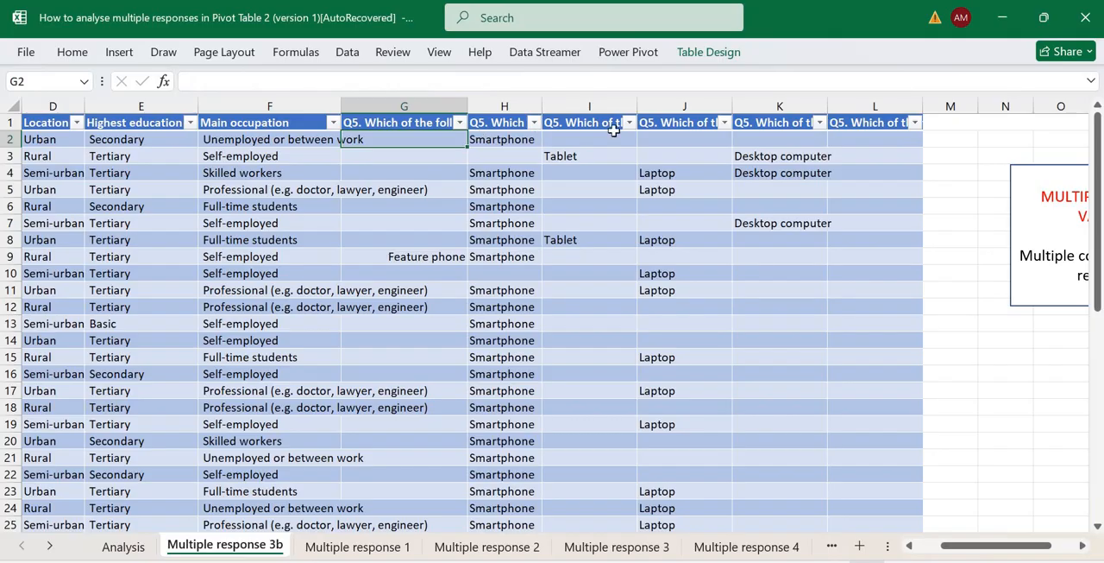
Compare the answer cells directly beneath the first two Q5 headers in columns G and H.
left_click(504, 138)
left_click(405, 138)
mouse_move(412, 142)
left_mouse_down()
mouse_move(398, 161)
mouse_move(396, 151)
mouse_move(431, 139)
left_mouse_up()
left_click(485, 154)
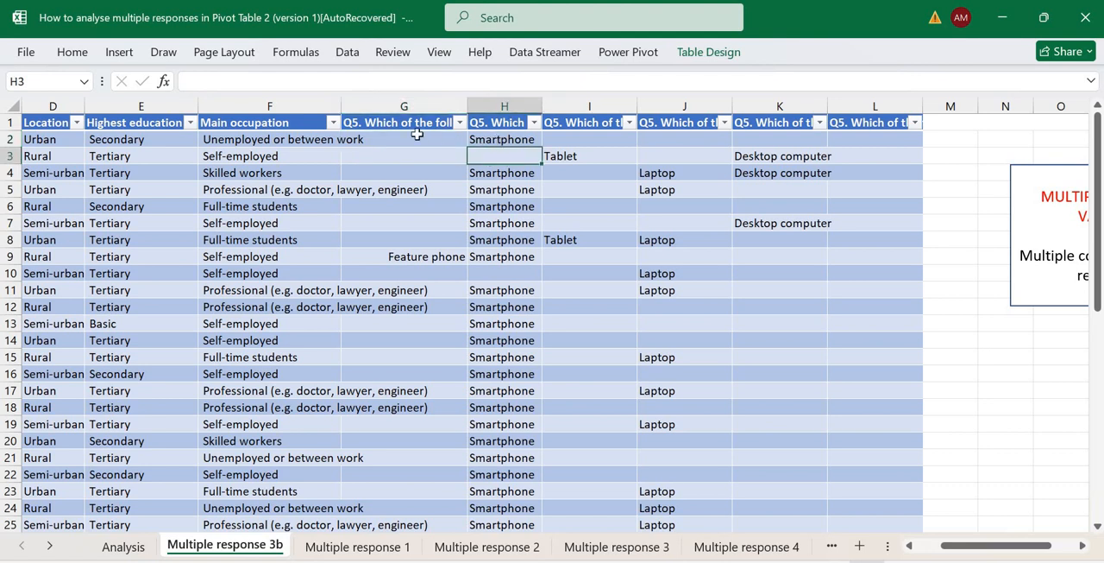
key("Up")
key("Left")
key("Right")
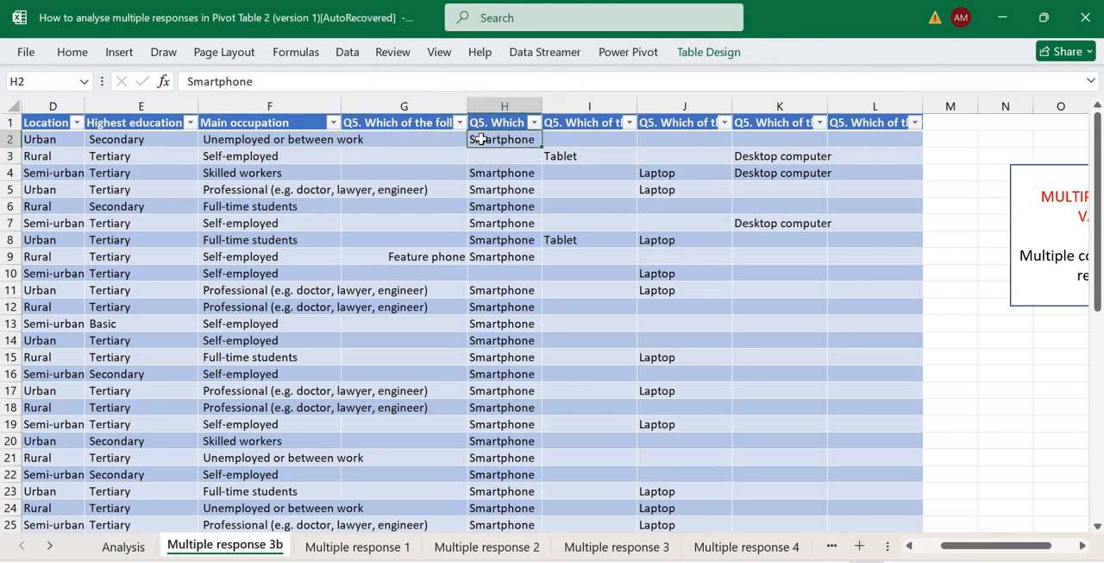
key("Left")
left_click(411, 156)
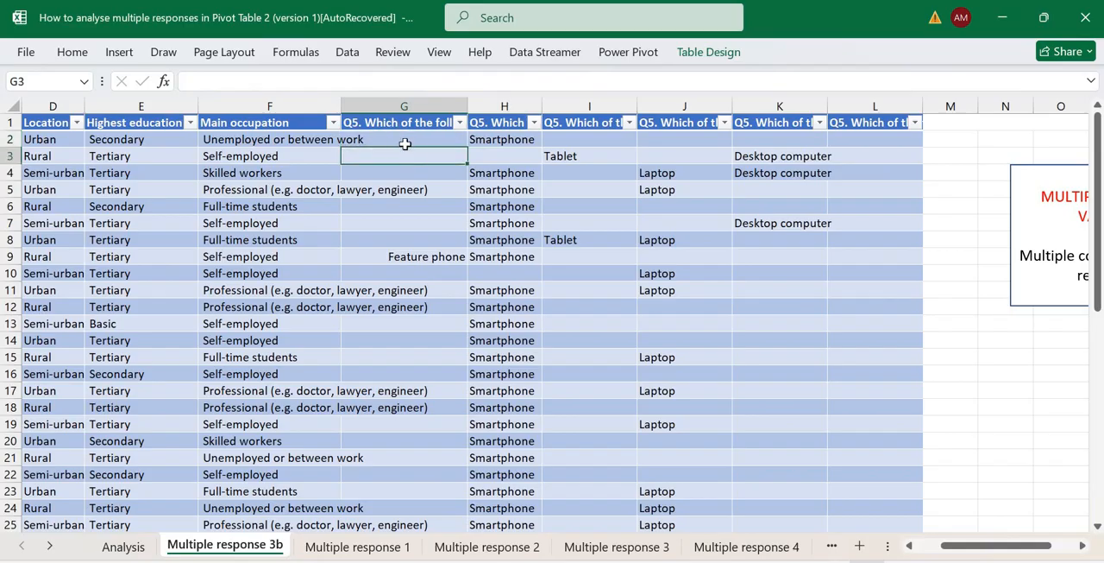
left_click(405, 141)
key("Up")
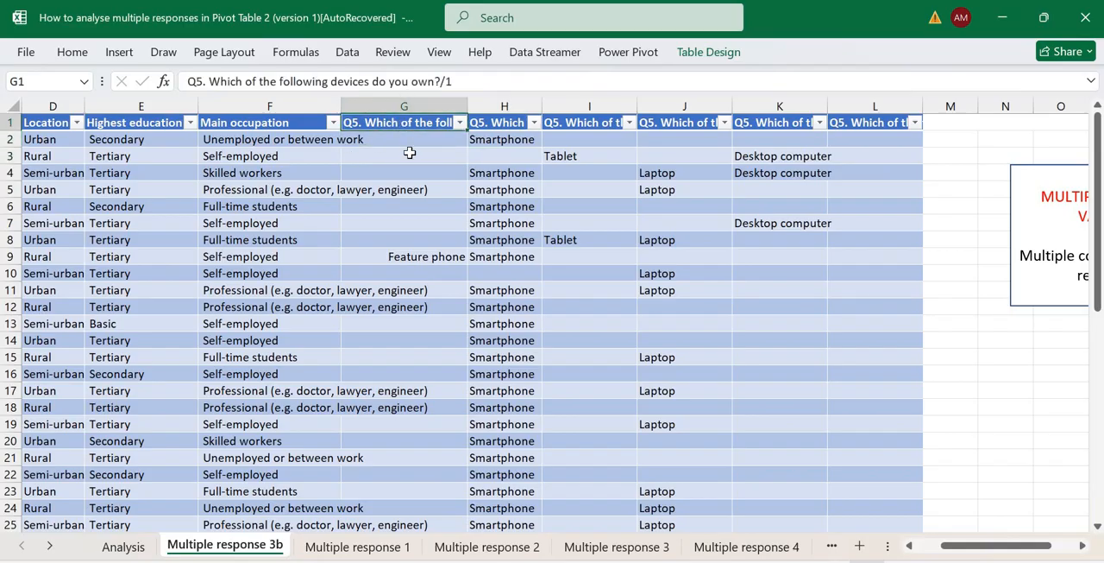
key("Down")
key("Down")
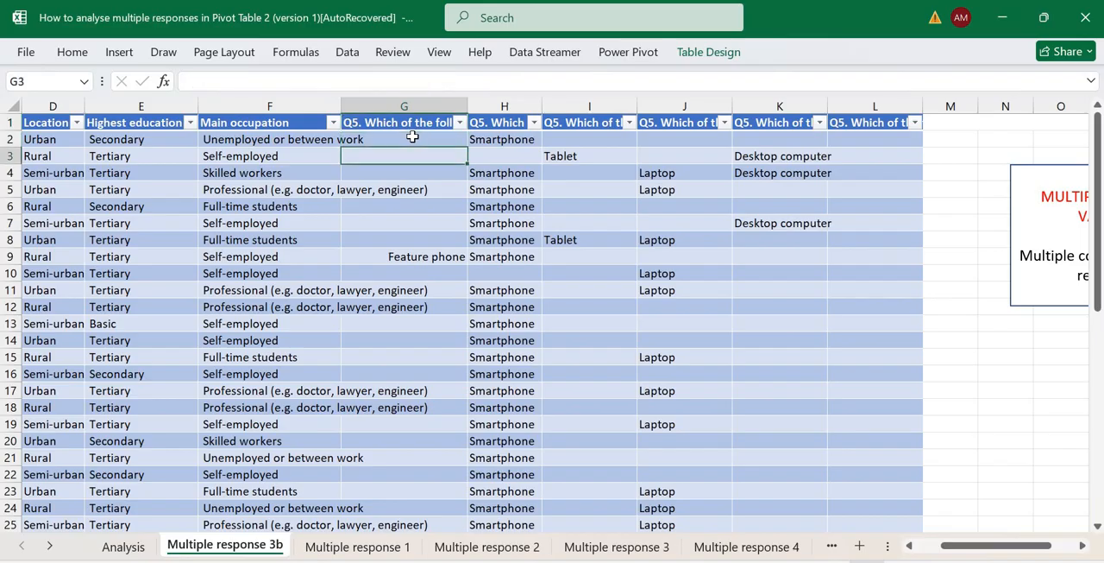
Examine the first respondent's record in row 2, from the ID column across the Q5 device columns.
left_click_drag(963, 547, 864, 539)
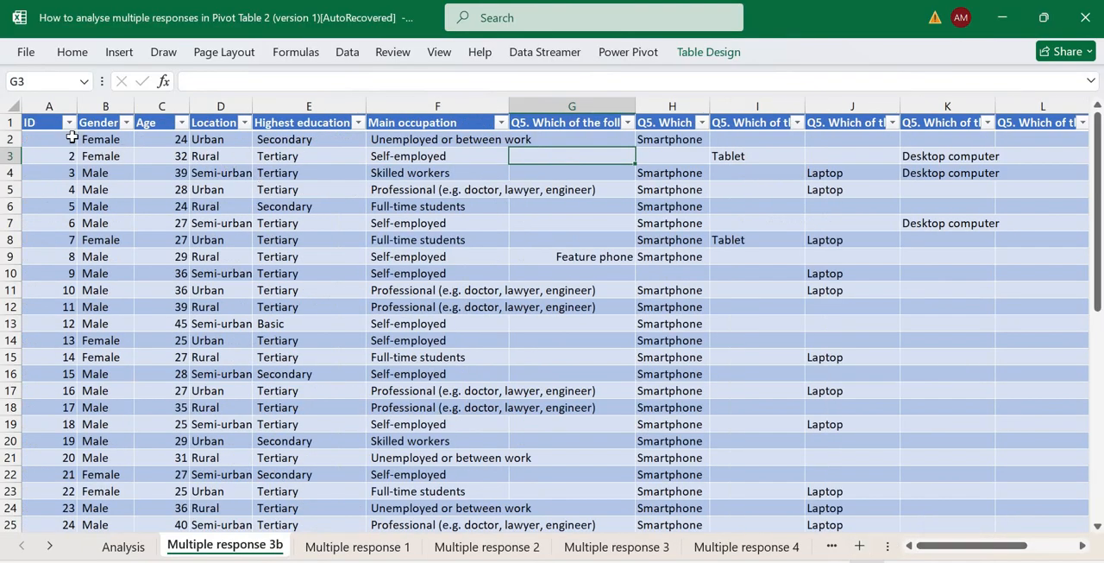
left_click(69, 138)
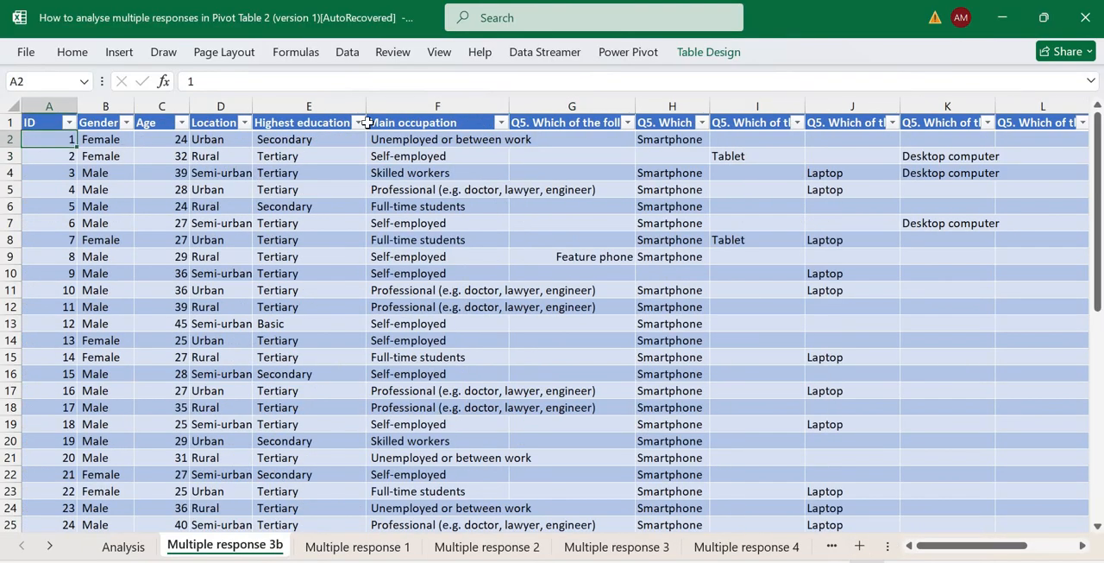
left_click(929, 136)
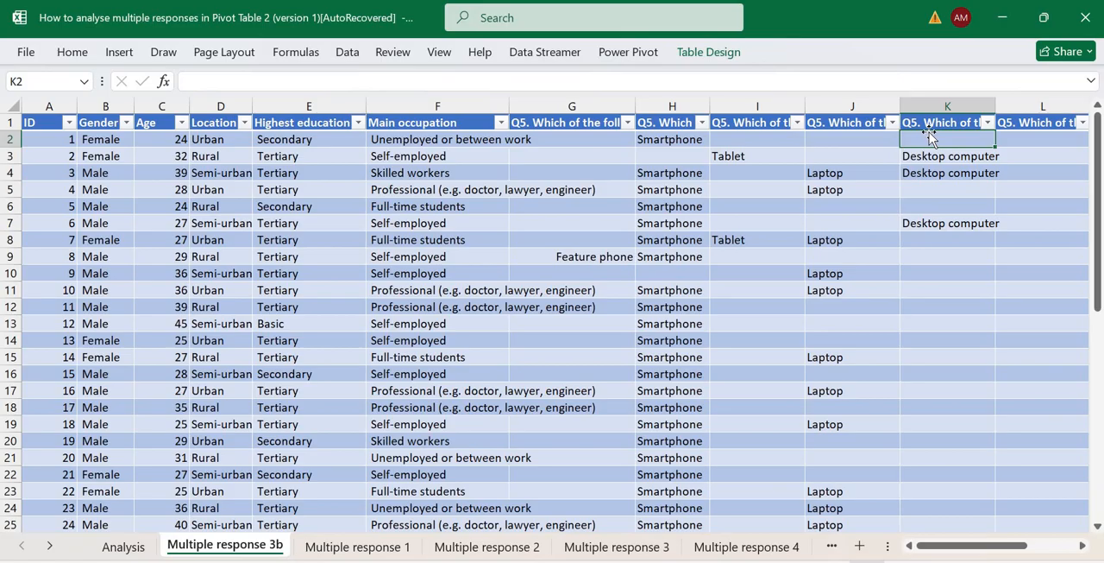
left_click(600, 123)
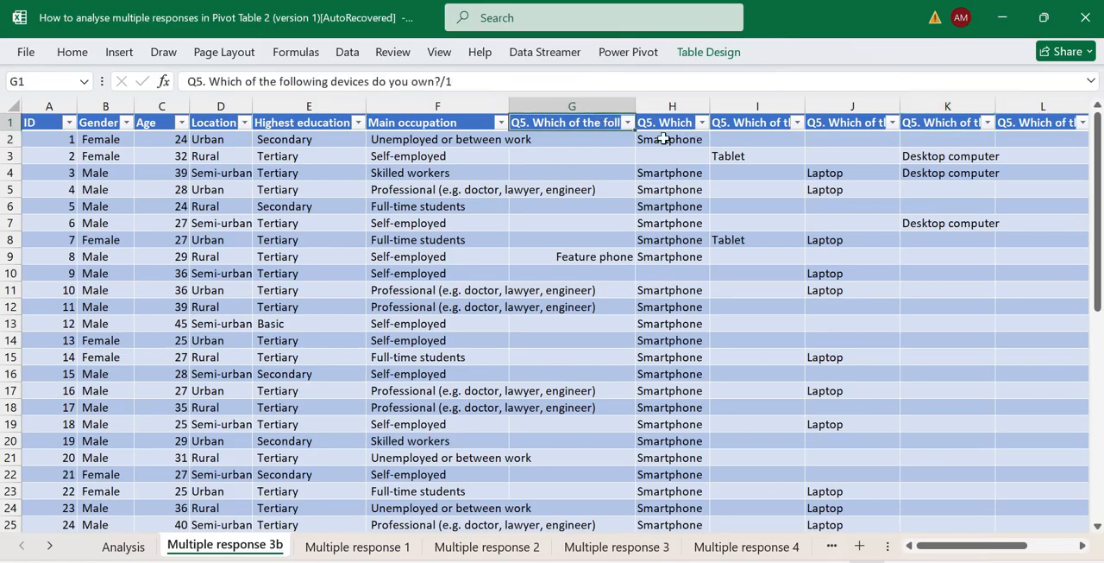
left_click_drag(667, 137, 573, 125)
left_click(573, 125)
left_click(561, 139)
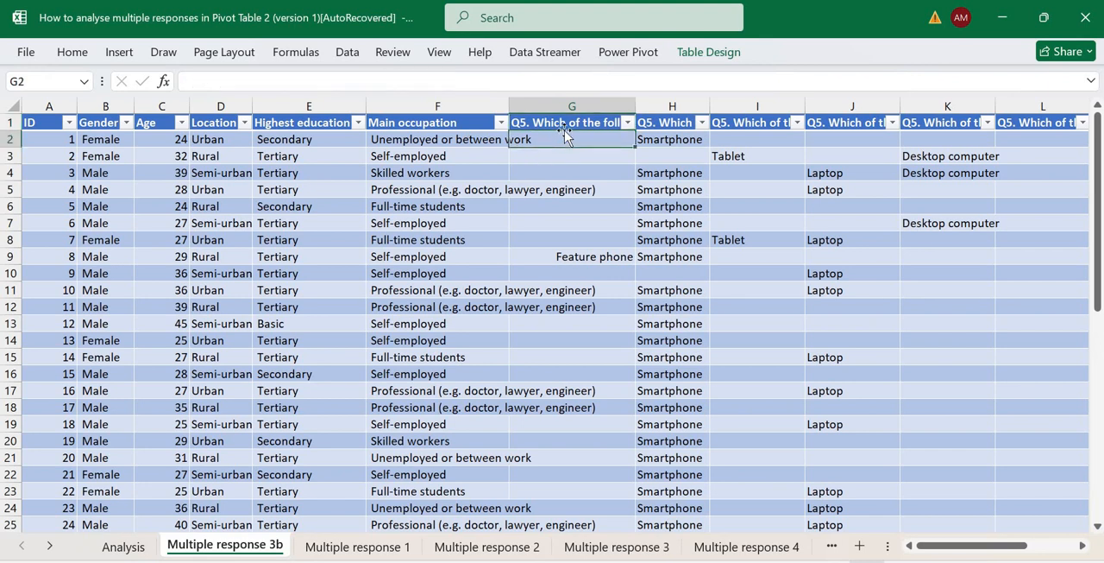
key("Right")
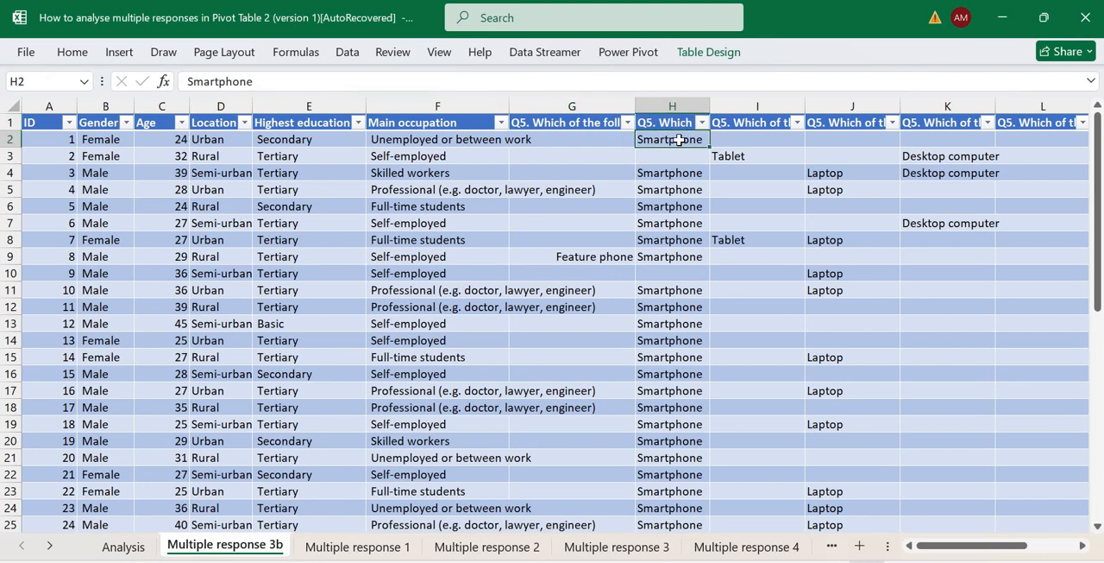
key("Right")
key("Right")
key("Right")
key("Right")
key("Right")
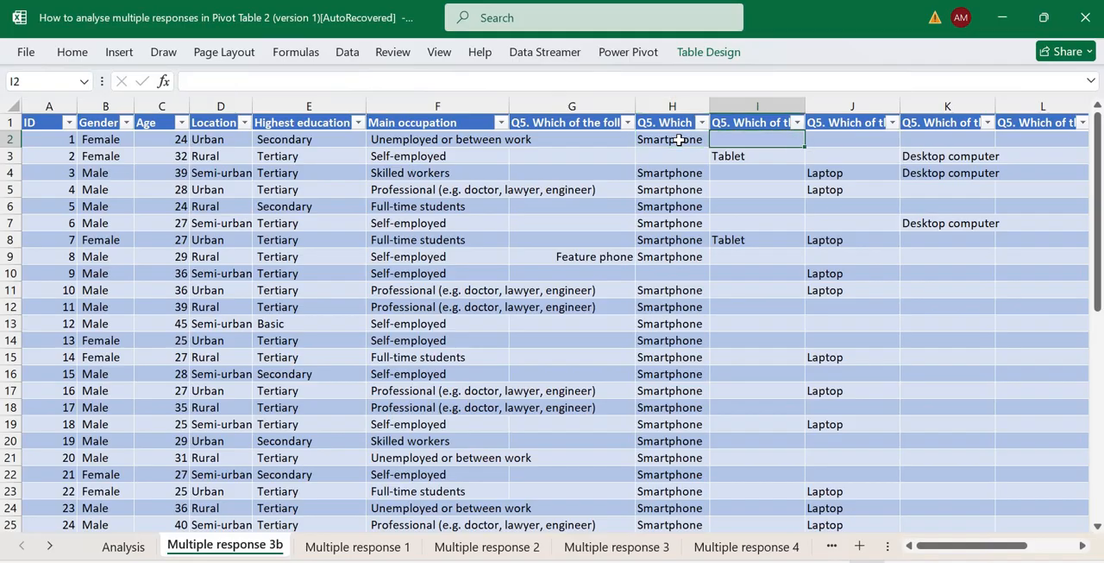
key("Left")
key("Left")
key("Left")
key("Left")
key("Left")
key("Left")
key("Left")
key("Left")
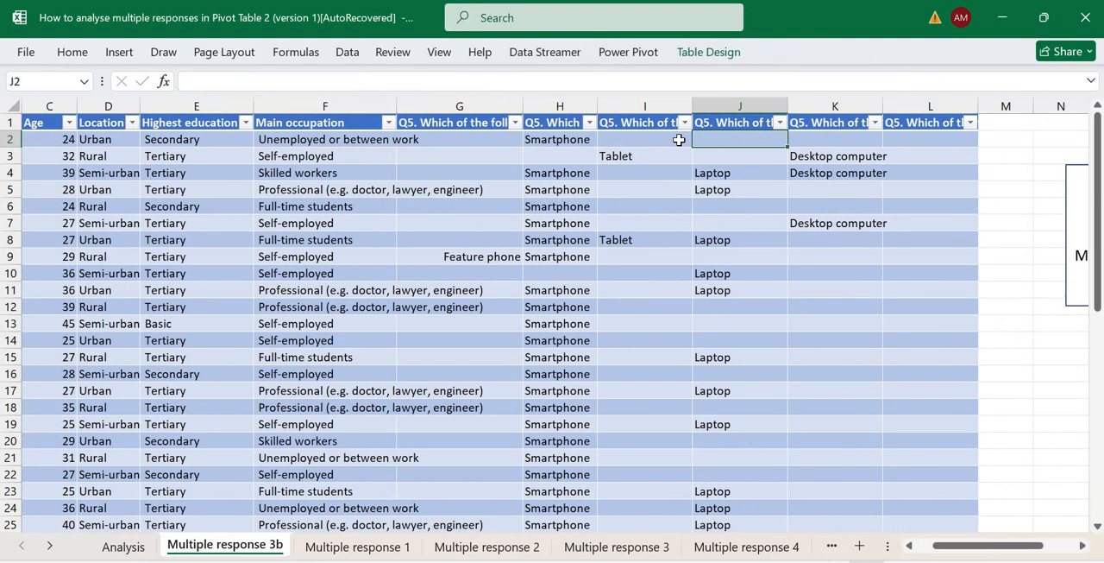
key("Right")
key("Right")
key("Right")
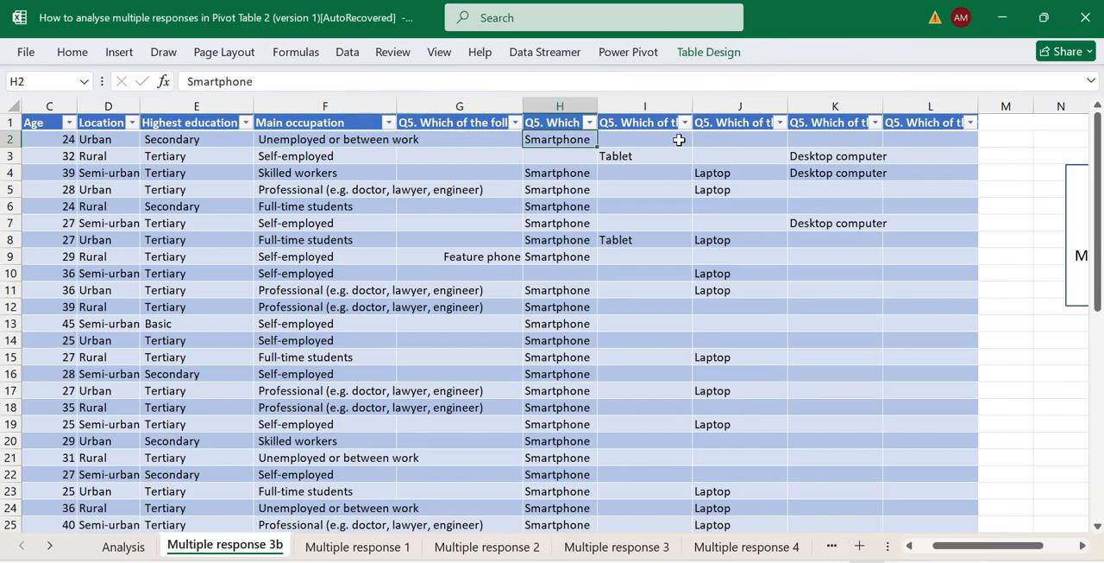
key("Left")
key("Left")
key("Left")
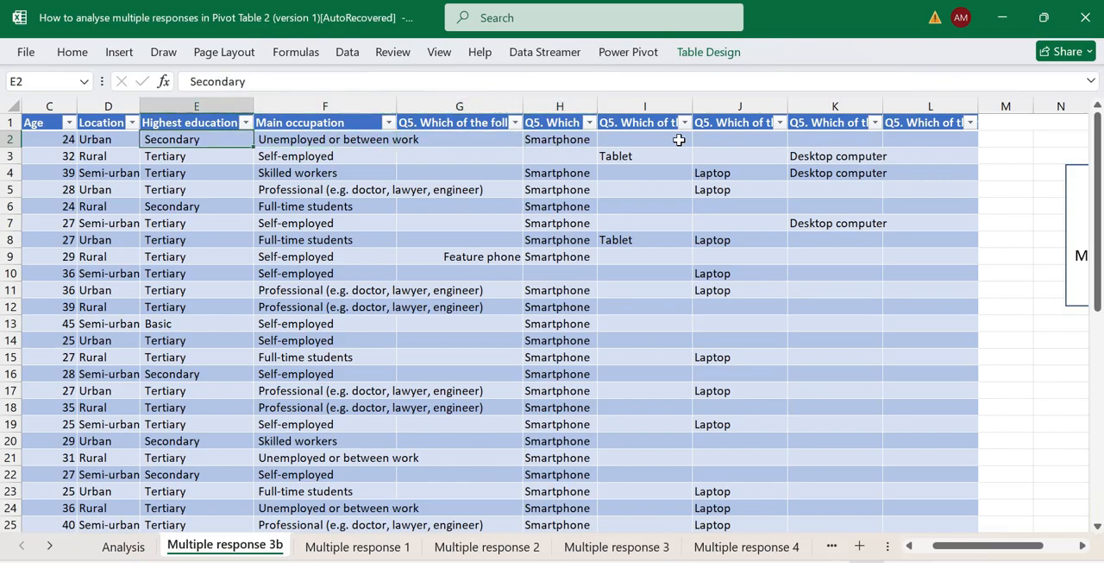
key("Right")
key("Right")
key("Right")
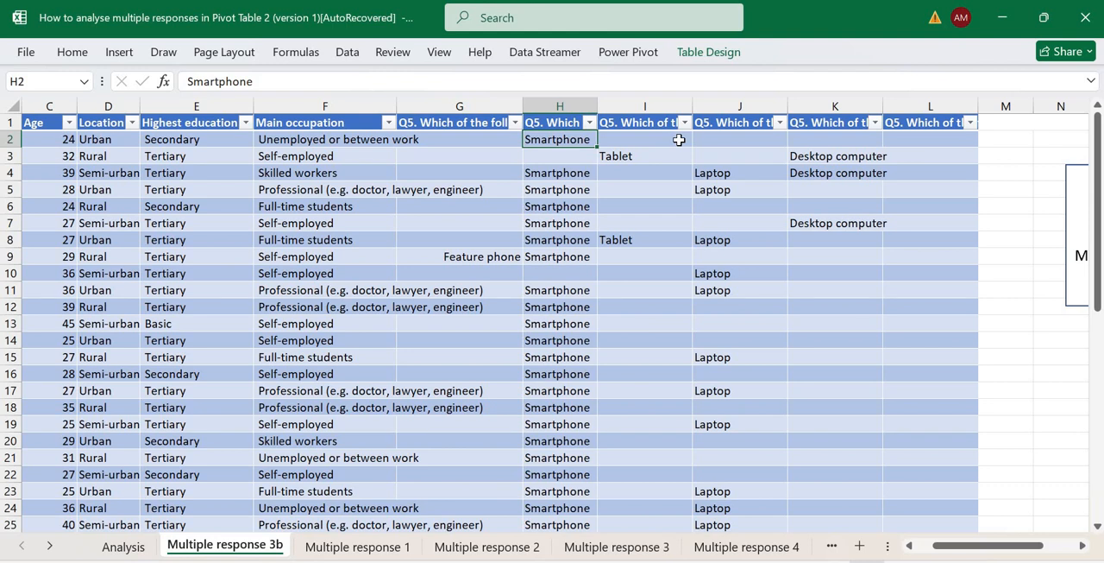
Examine the second respondent's device answers in row 3 and highlight the six Q5 columns G to L.
key("Left")
key("Down")
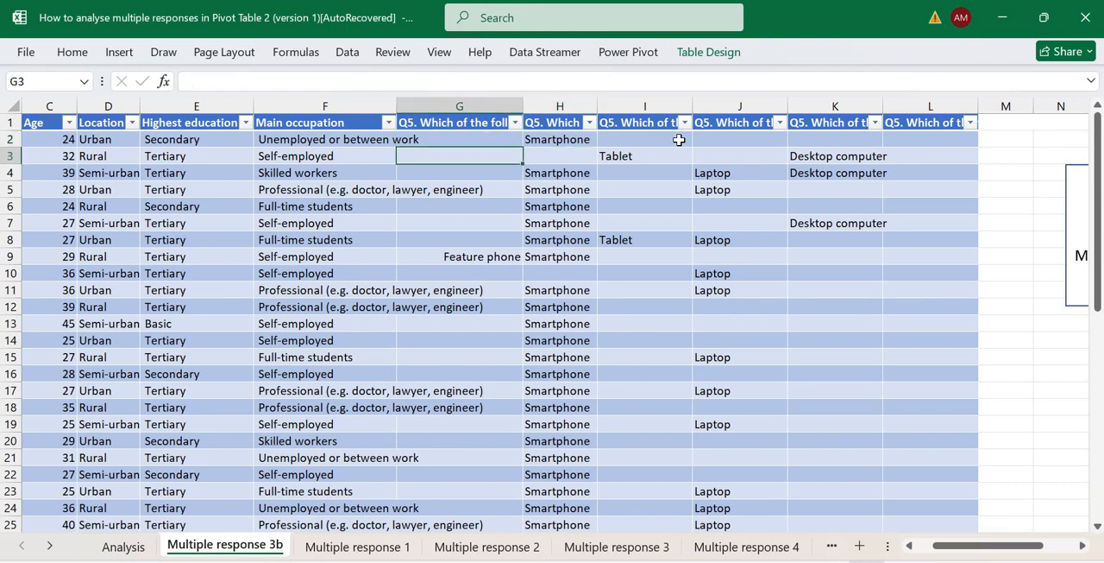
key("Right")
key("Right")
key("Right")
key("Right")
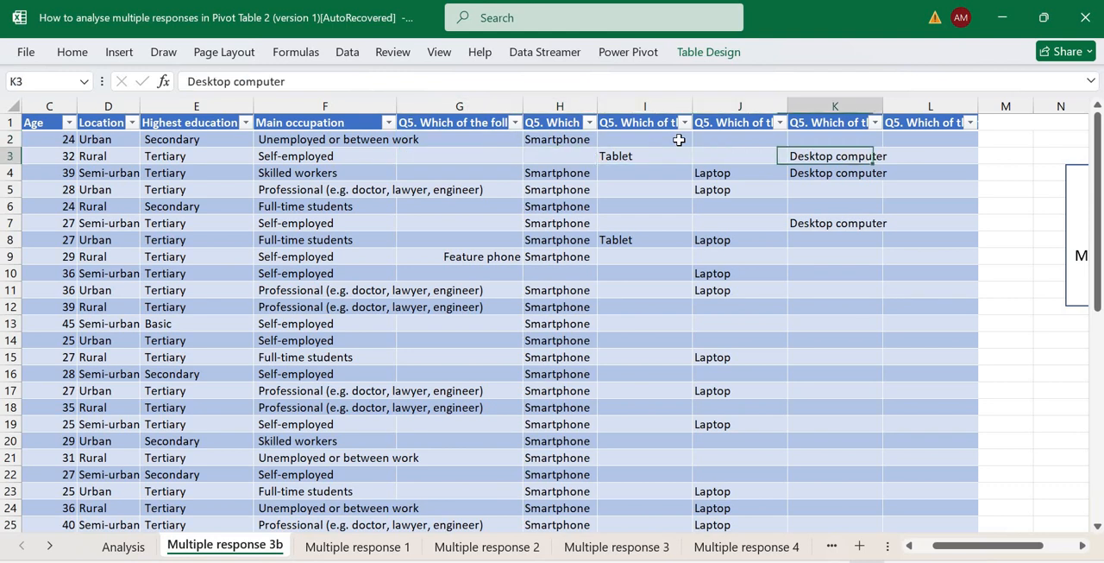
key("Left")
key("Left")
key("Left")
key("Right")
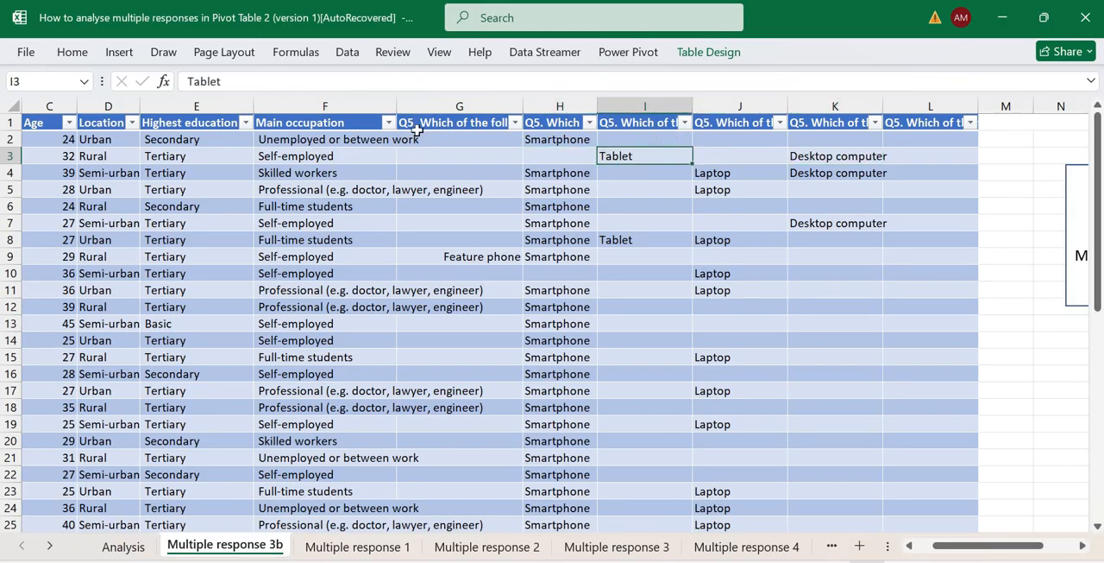
left_click_drag(445, 106, 927, 153)
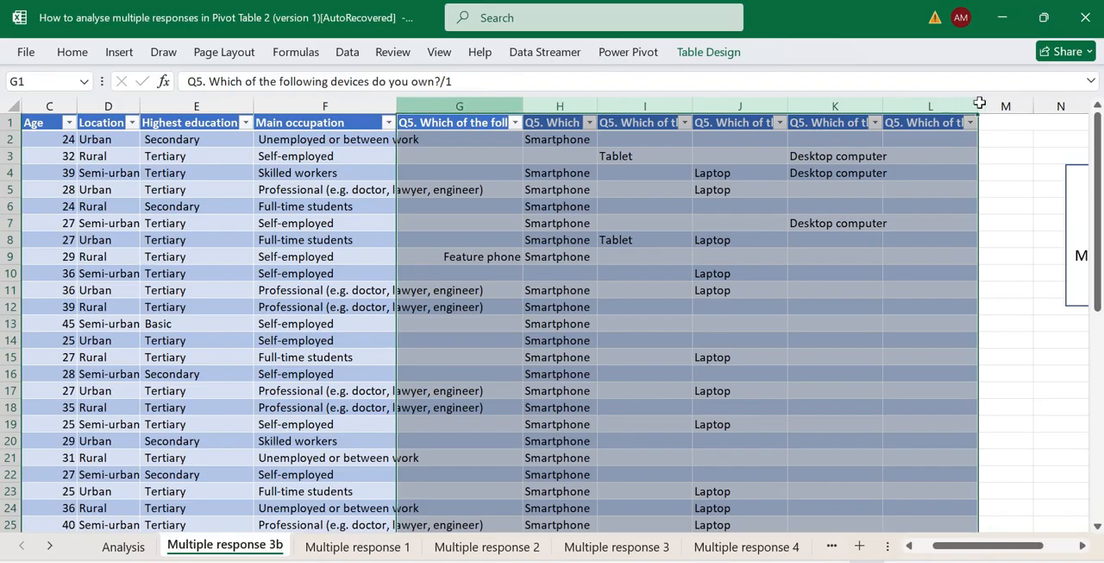
left_click_drag(457, 95, 927, 124)
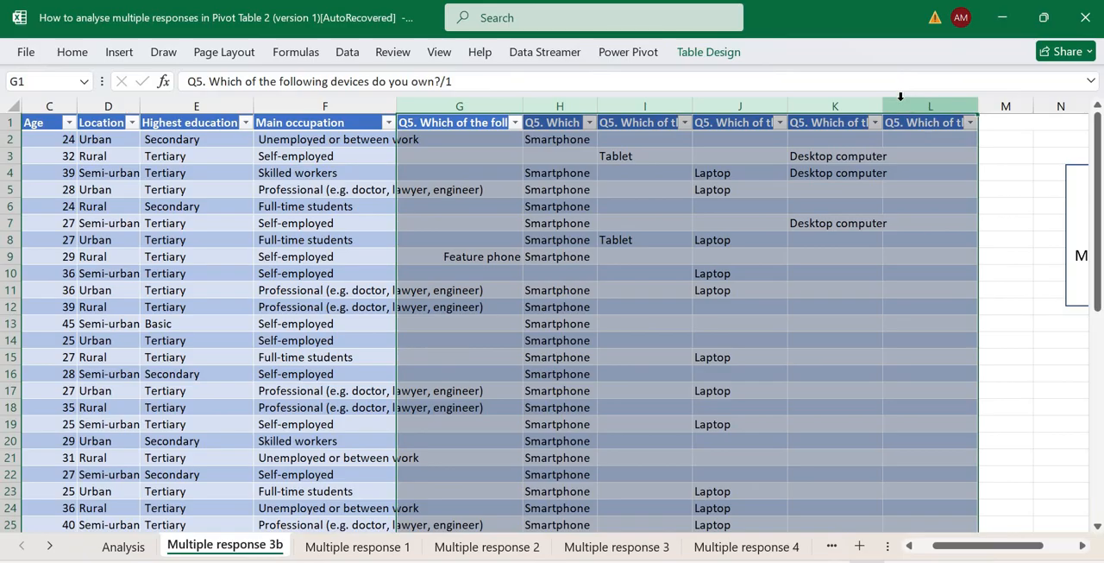
Load the Multiple response 3b survey table into the Power Query Editor as a new query.
left_click(556, 222)
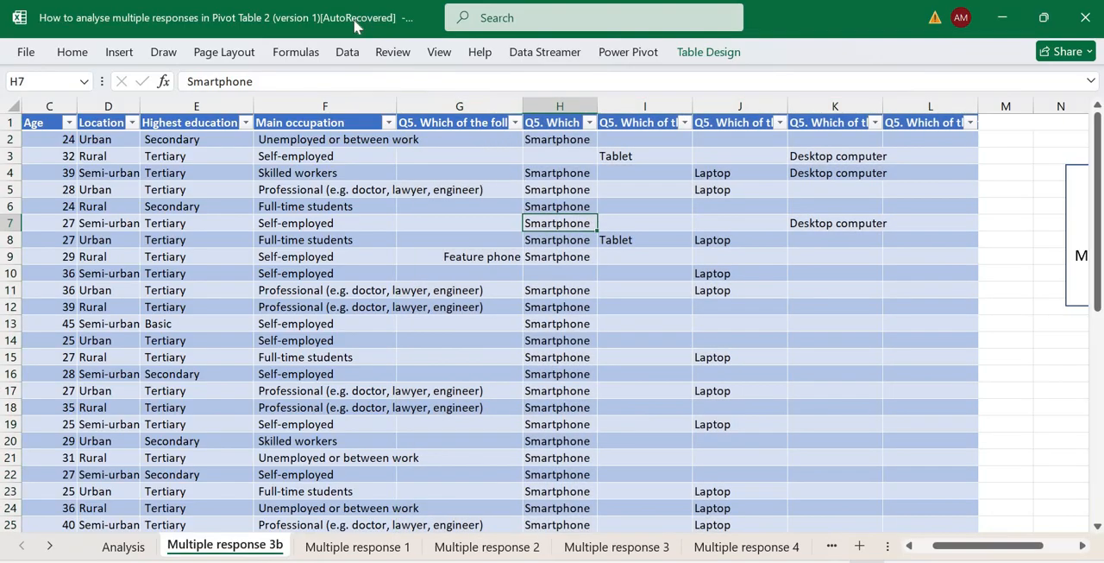
left_click(347, 52)
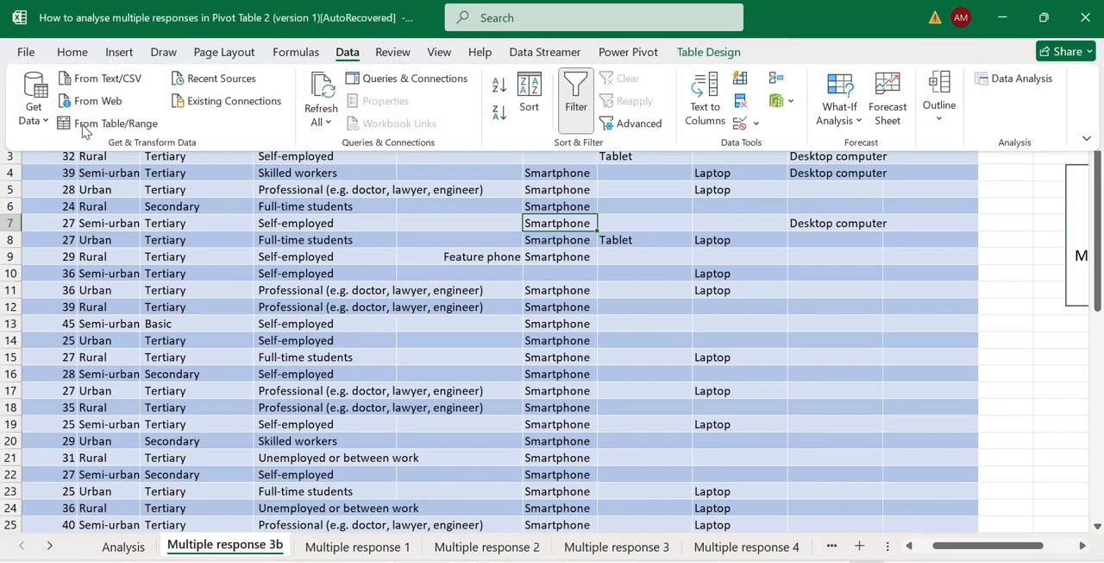
left_click(114, 123)
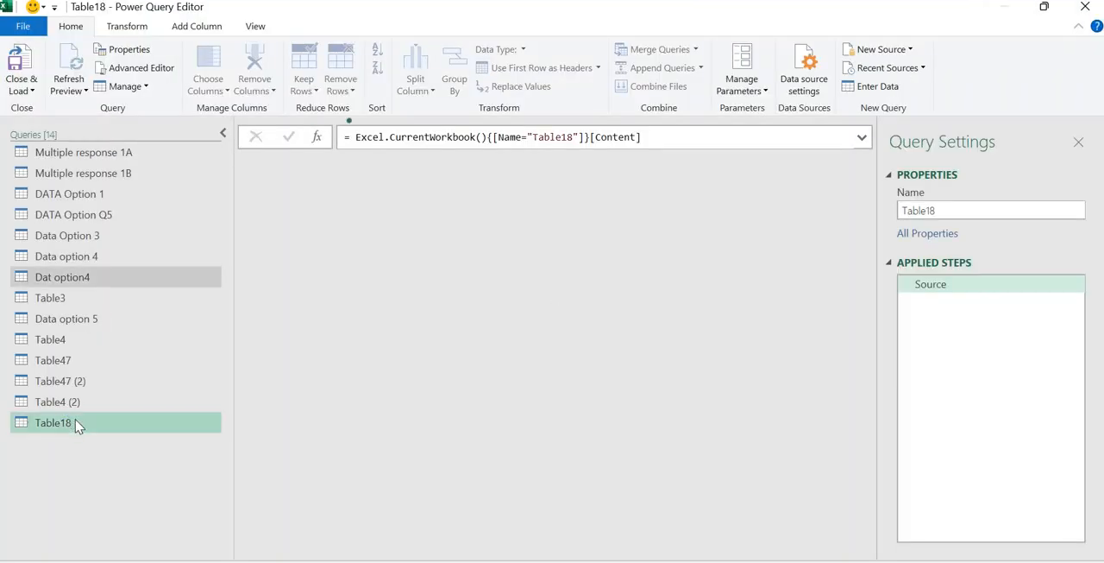
Rename the Table18 query as MR_Data.
double_click(76, 421)
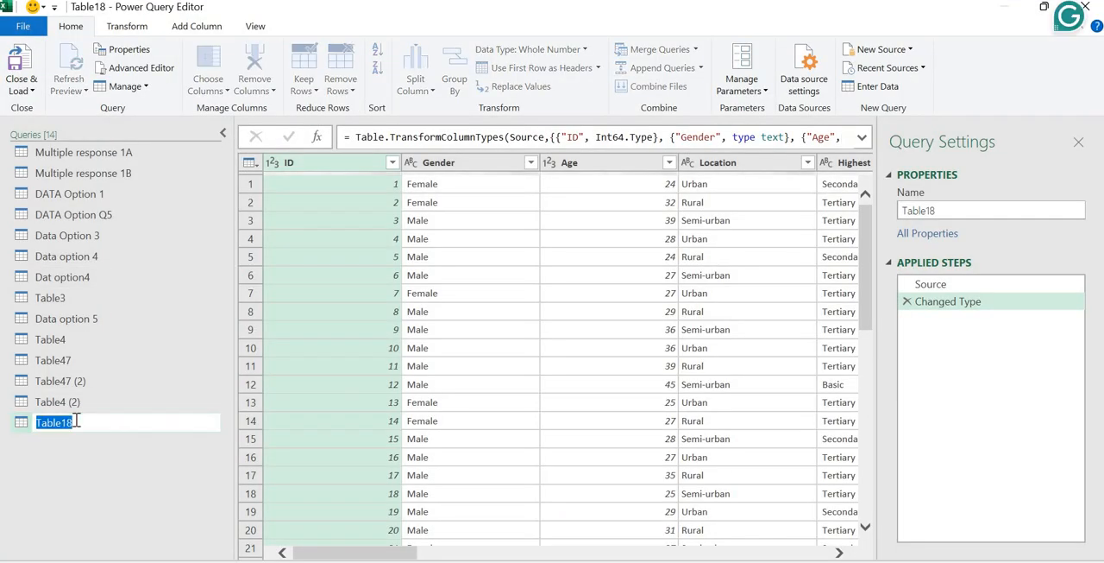
type("MR")
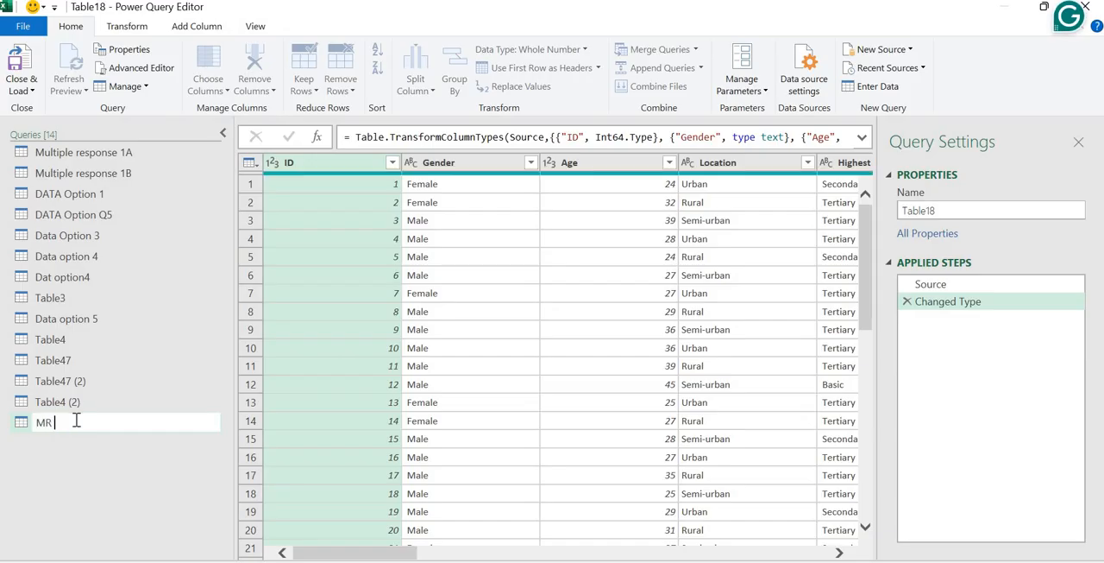
key("BackSpace")
type("_Data")
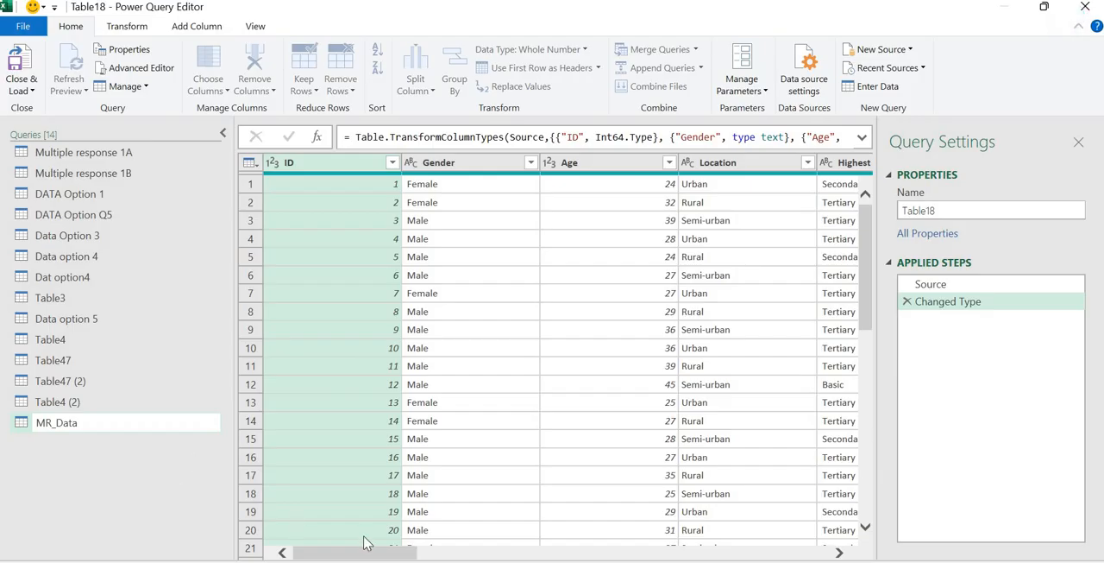
key("Return")
Examine the Q5 device ownership columns from /1 through /6 in the query preview.
scroll(837, 495, "right", 10)
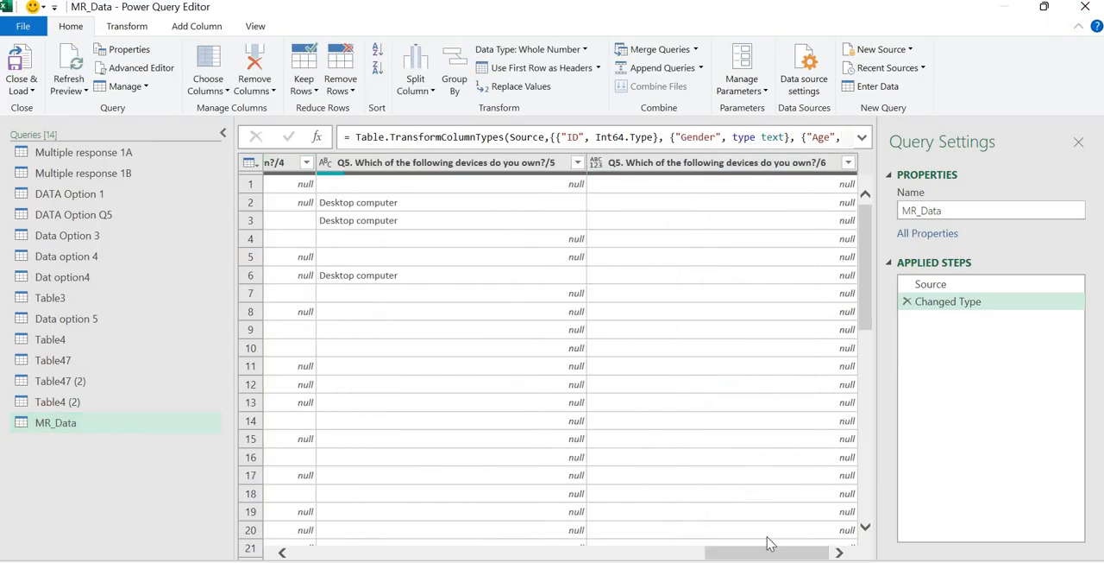
left_click_drag(709, 553, 552, 521)
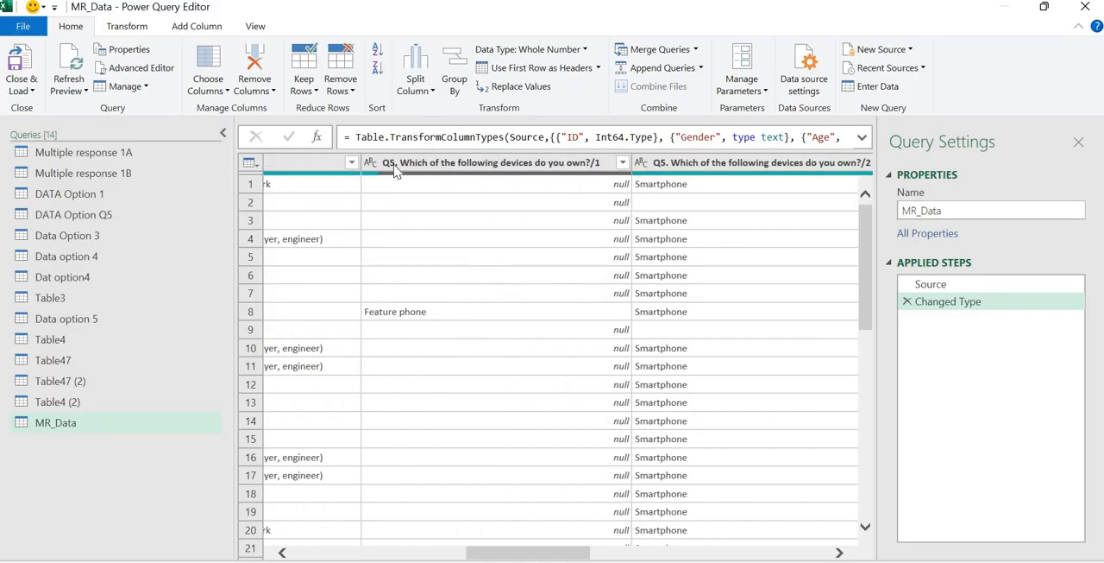
left_click(492, 441)
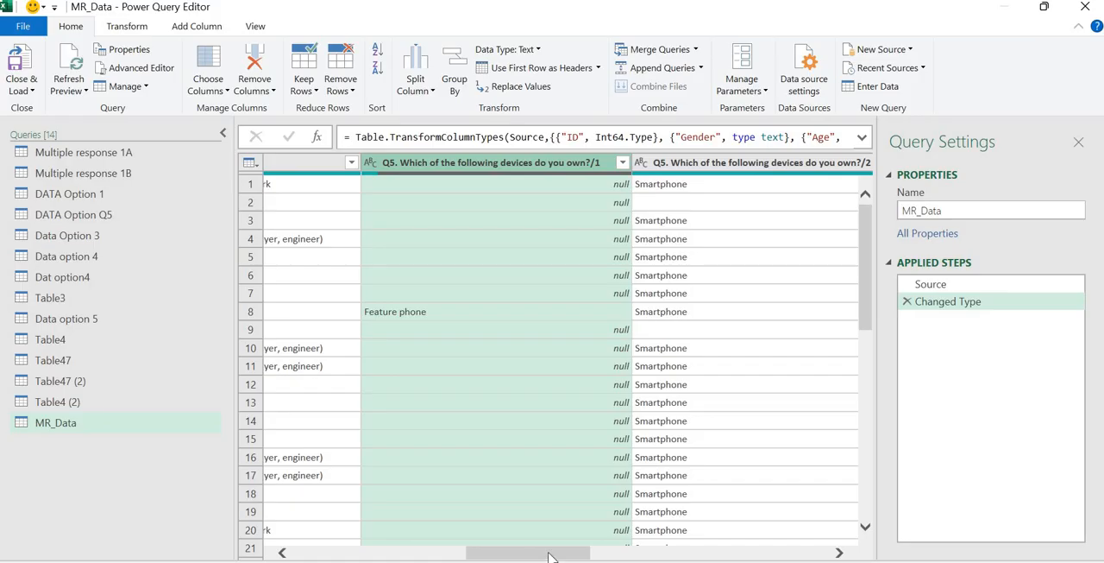
left_click_drag(553, 557, 796, 555)
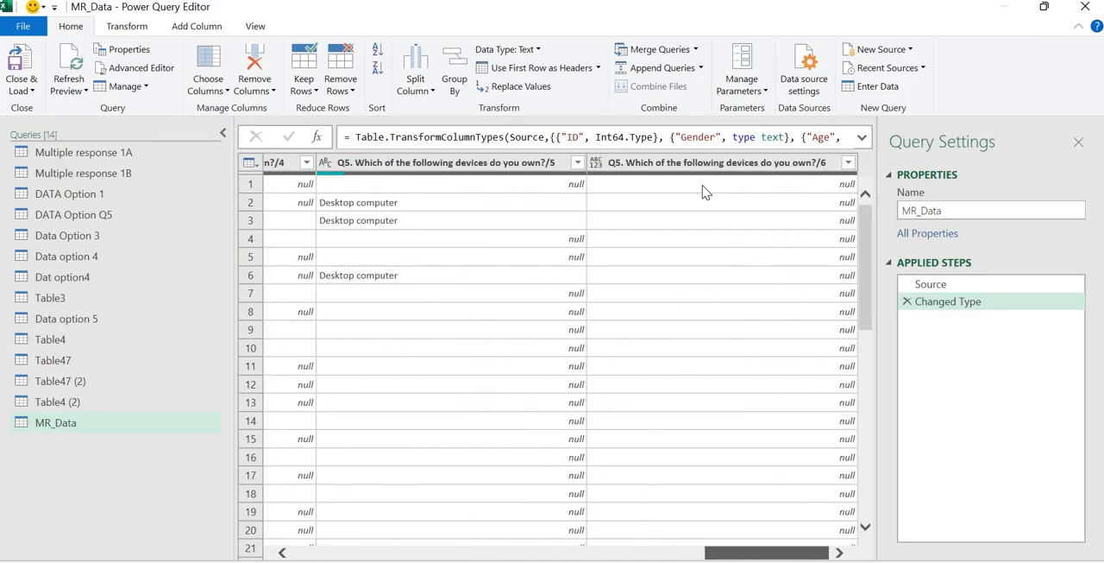
left_click(849, 163)
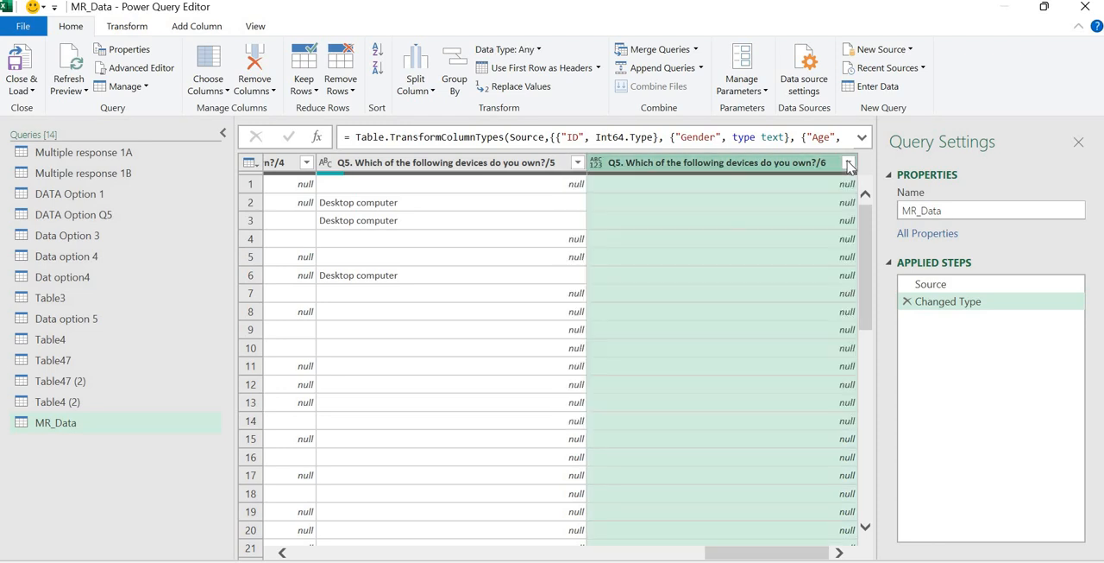
left_click(706, 167)
scroll(444, 530, "left", 10)
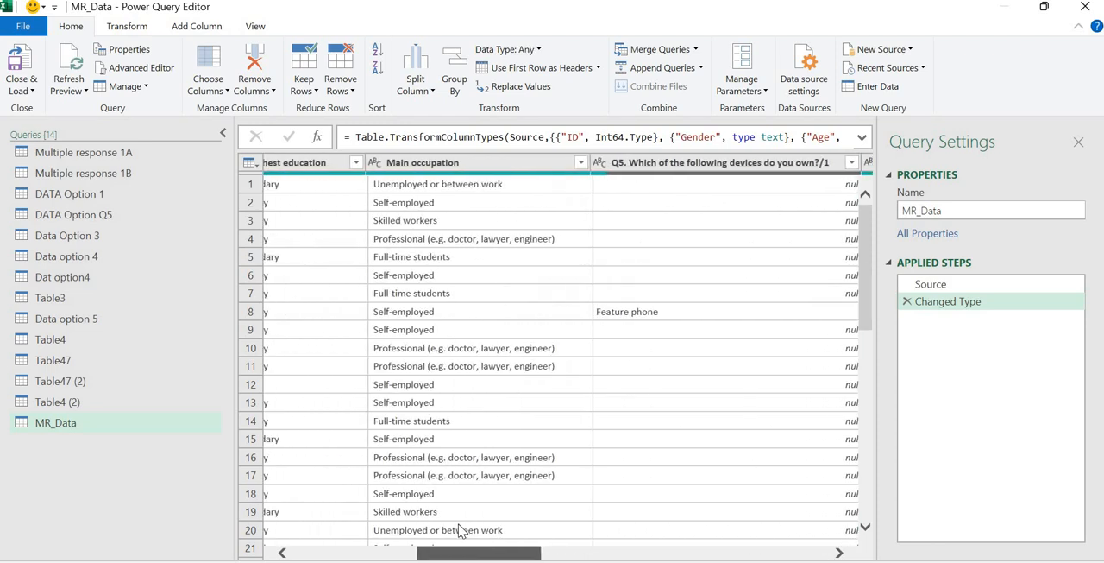
scroll(460, 530, "right", 4)
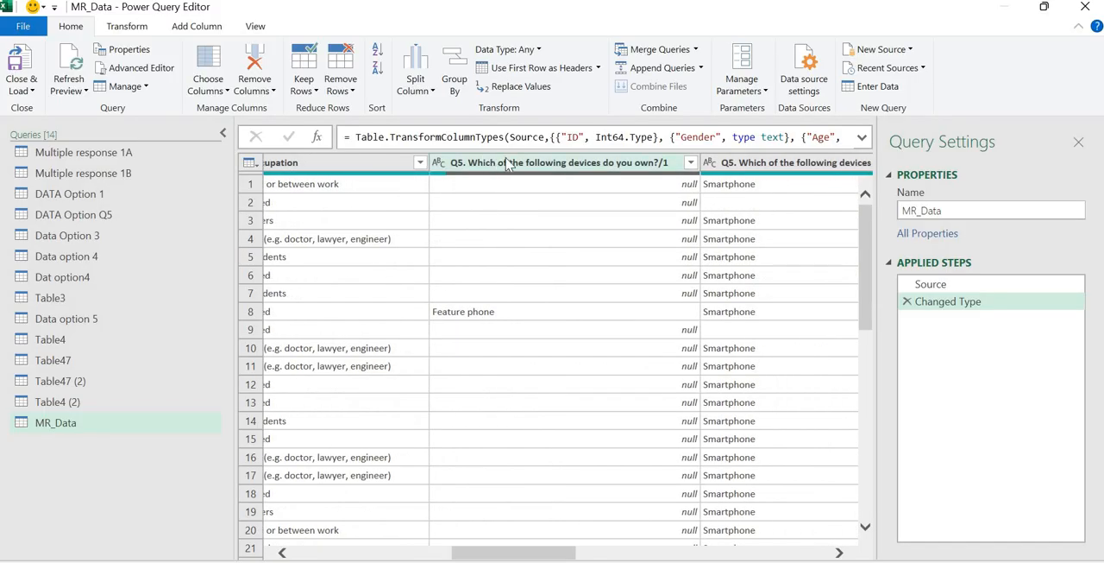
Unpivot only the five Q5 device columns /1 through /5, leaving column /6 out of the selection.
left_click(509, 164)
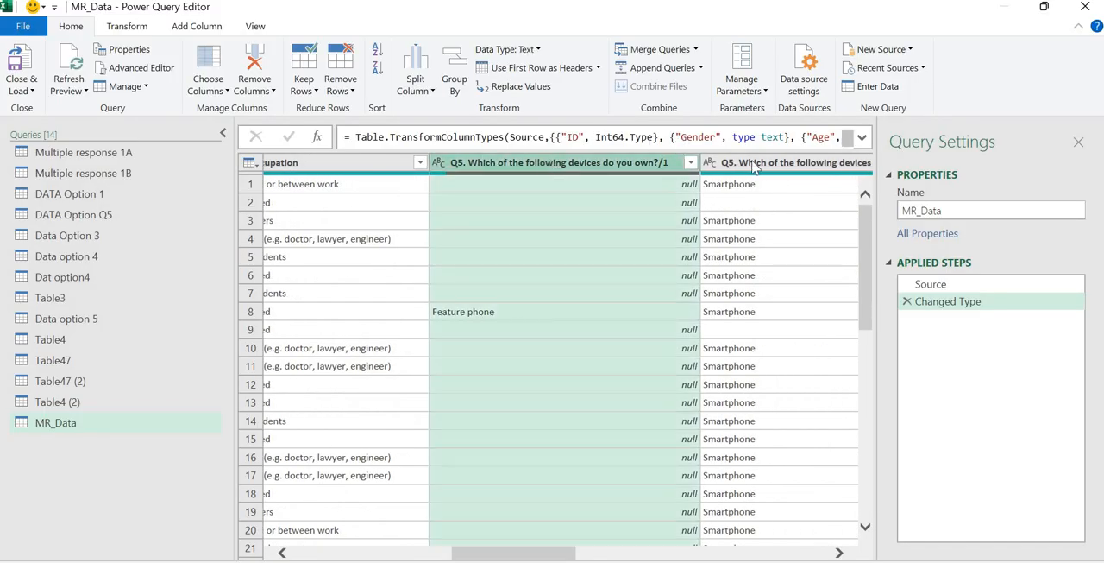
left_click(838, 164, "shift")
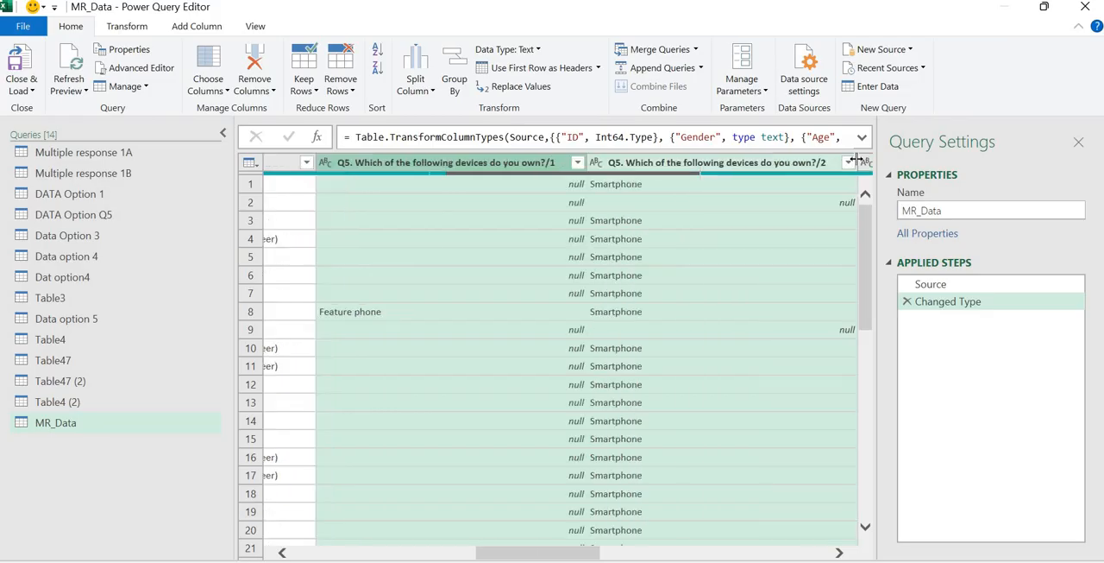
left_click(865, 162, "shift")
left_click(865, 162, "shift")
left_click(865, 162, "shift")
left_click(865, 162, "shift")
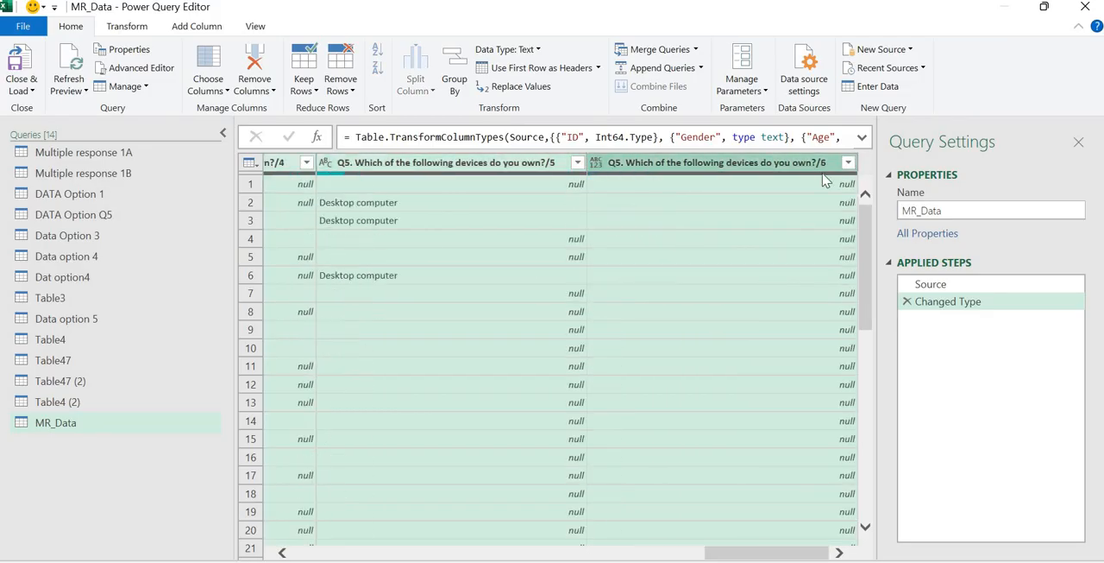
left_click(488, 166, "shift")
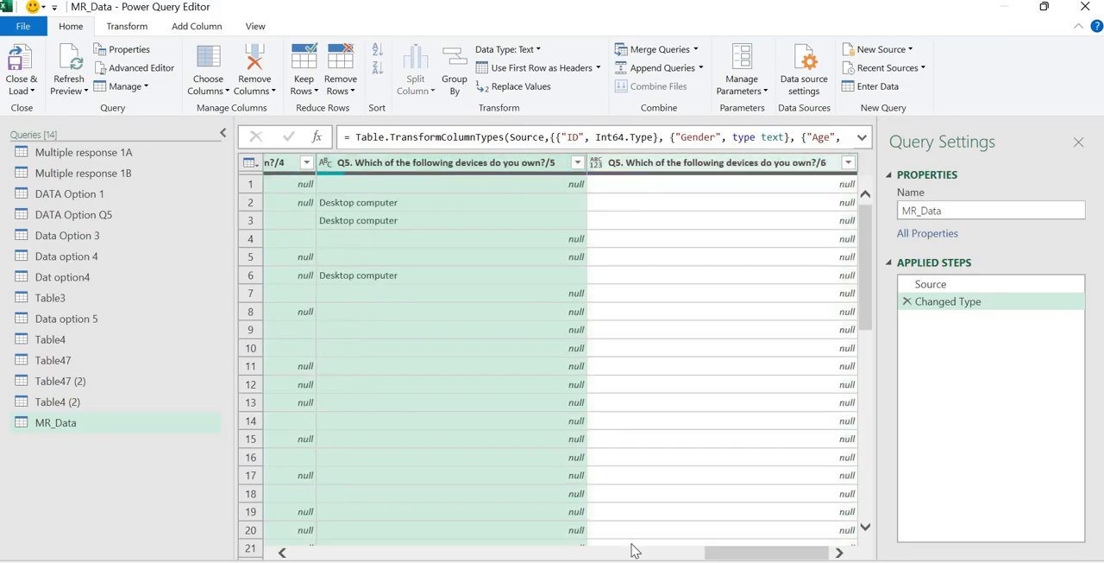
left_click(677, 554)
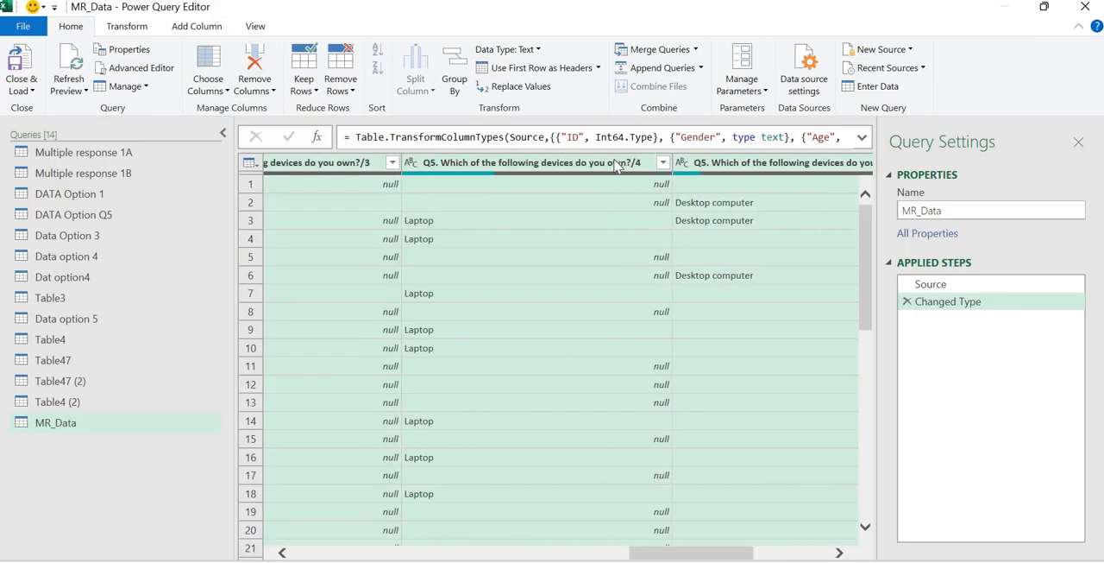
right_click(616, 164)
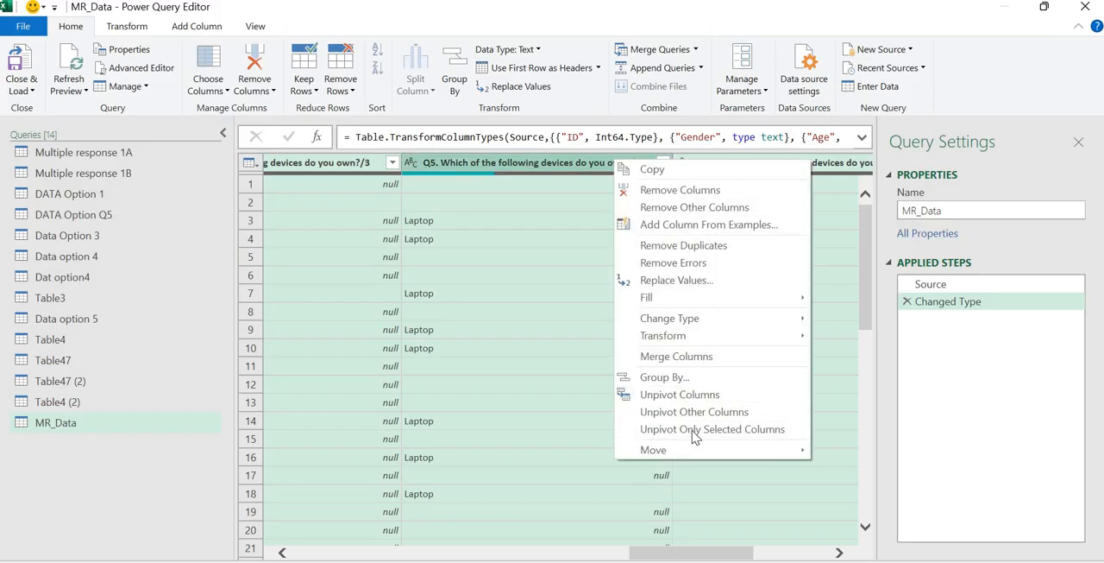
left_click(693, 429)
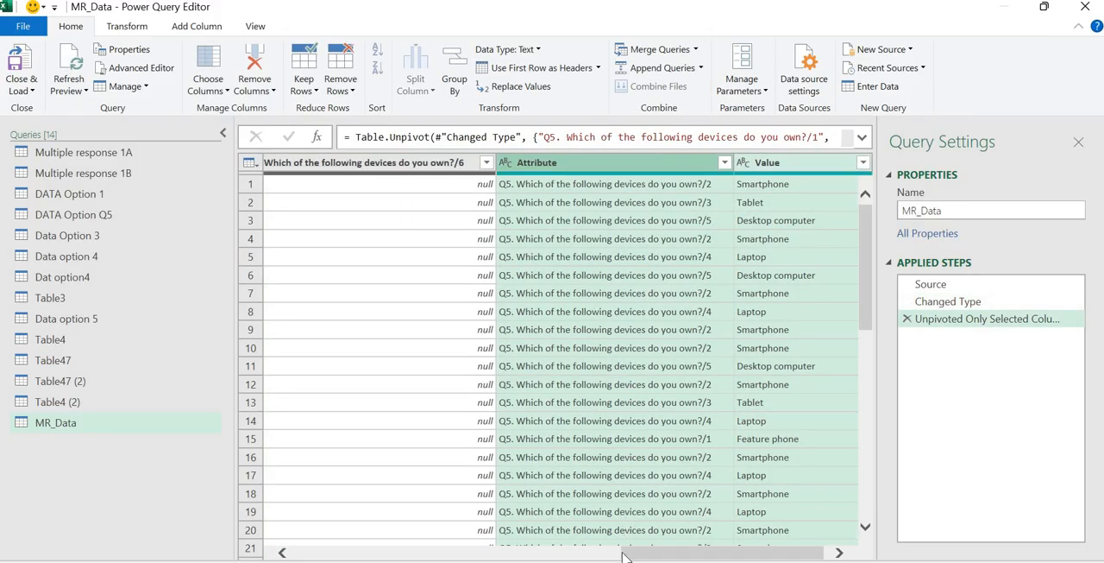
Remove the Attribute column from the unpivoted MR_Data query.
left_click_drag(729, 553, 735, 552)
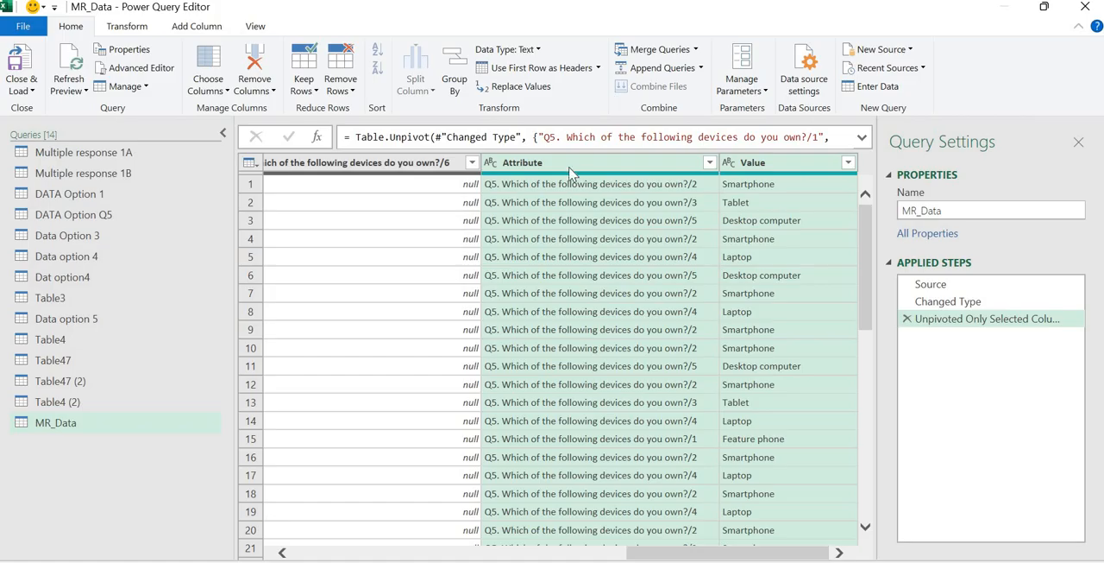
left_click(613, 163)
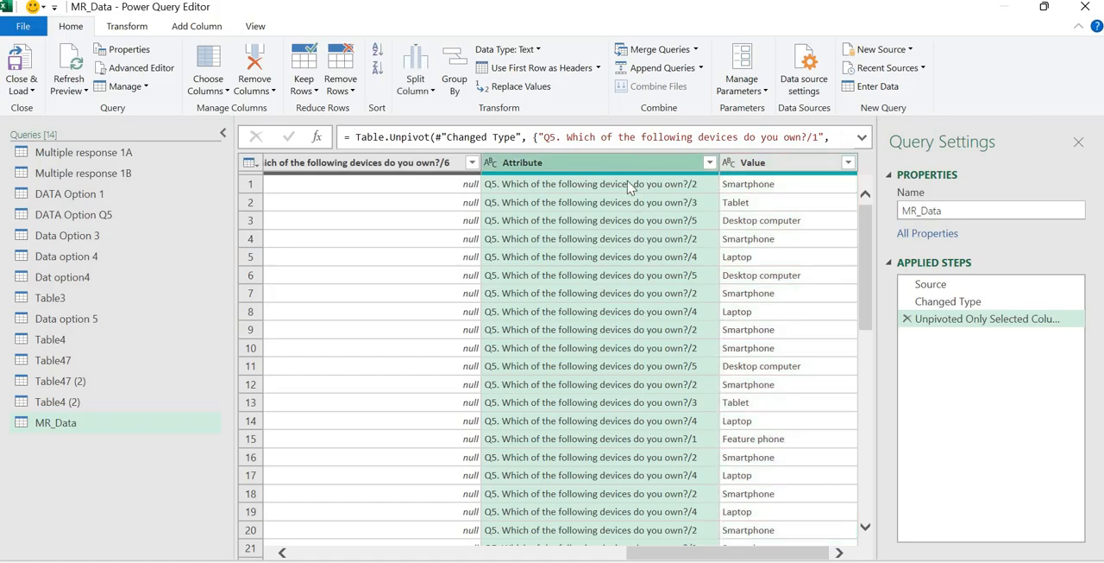
right_click(601, 164)
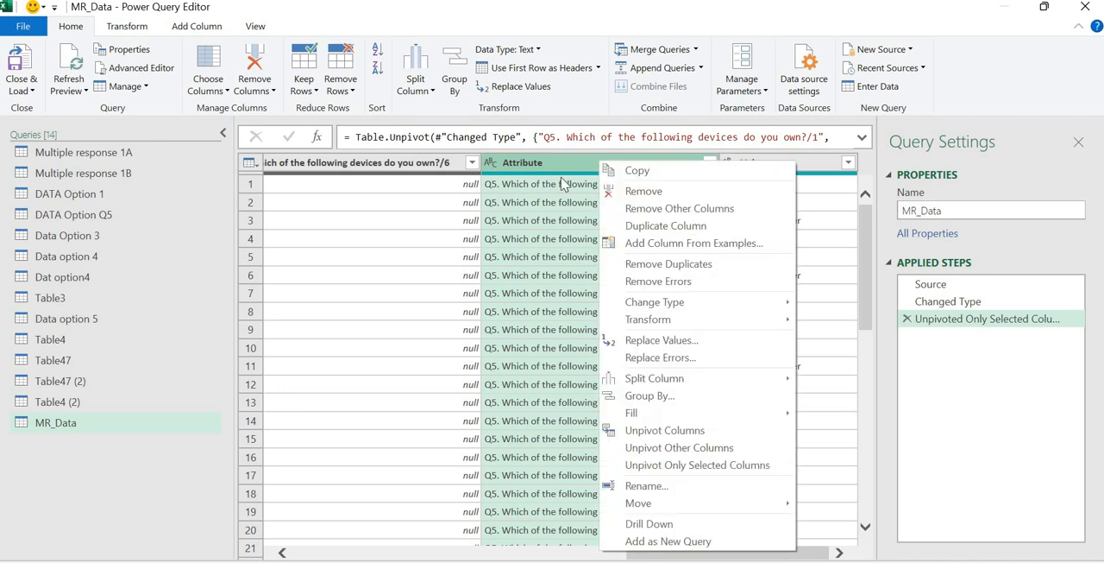
left_click(570, 184)
left_click(587, 164)
right_click(587, 164)
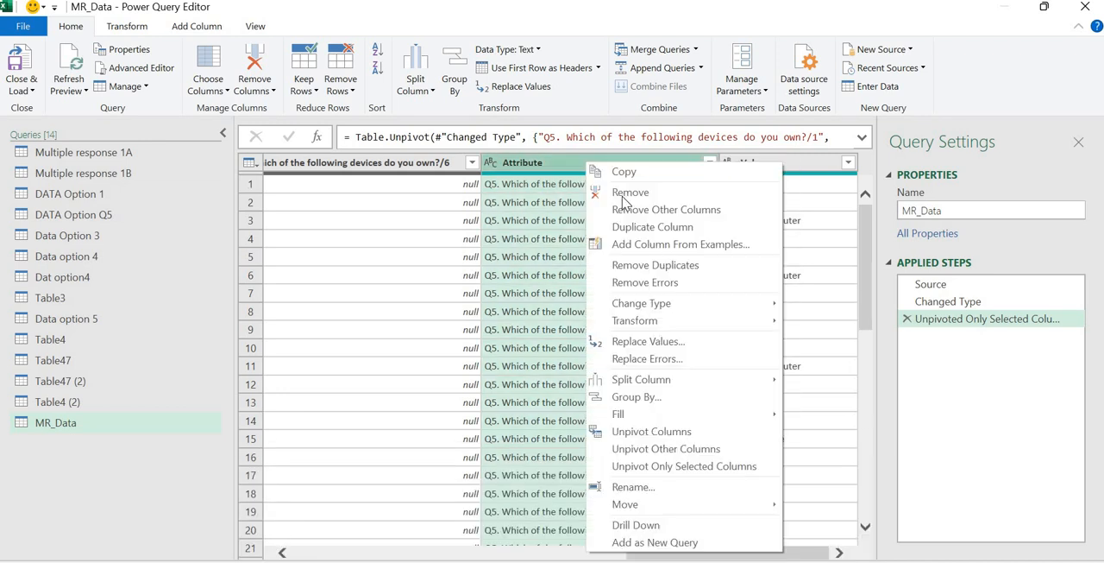
left_click(654, 190)
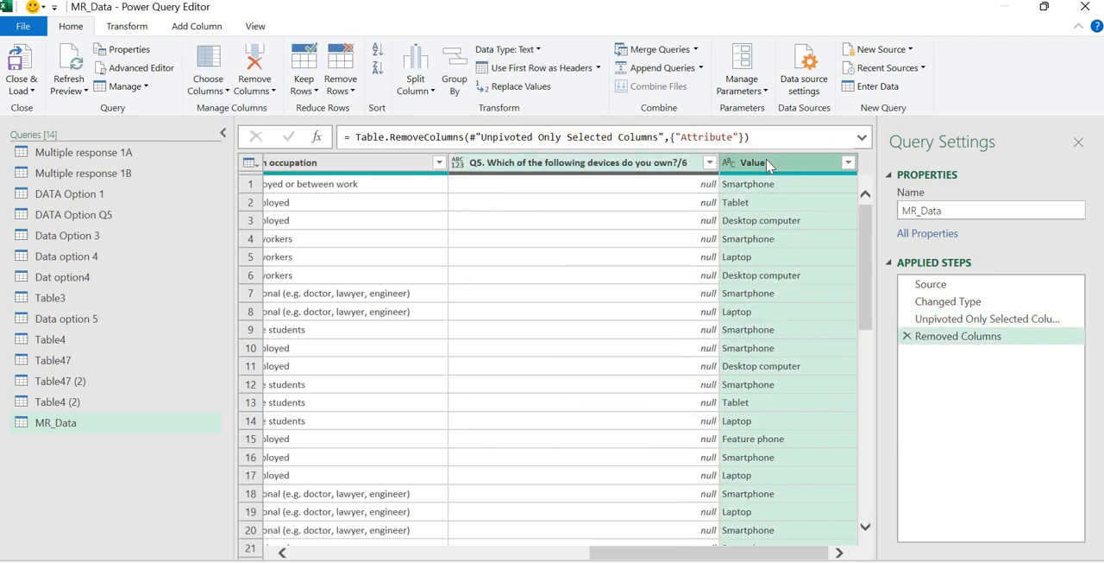
Rename the Value column as MR_Responses.
double_click(766, 162)
type("MR_R")
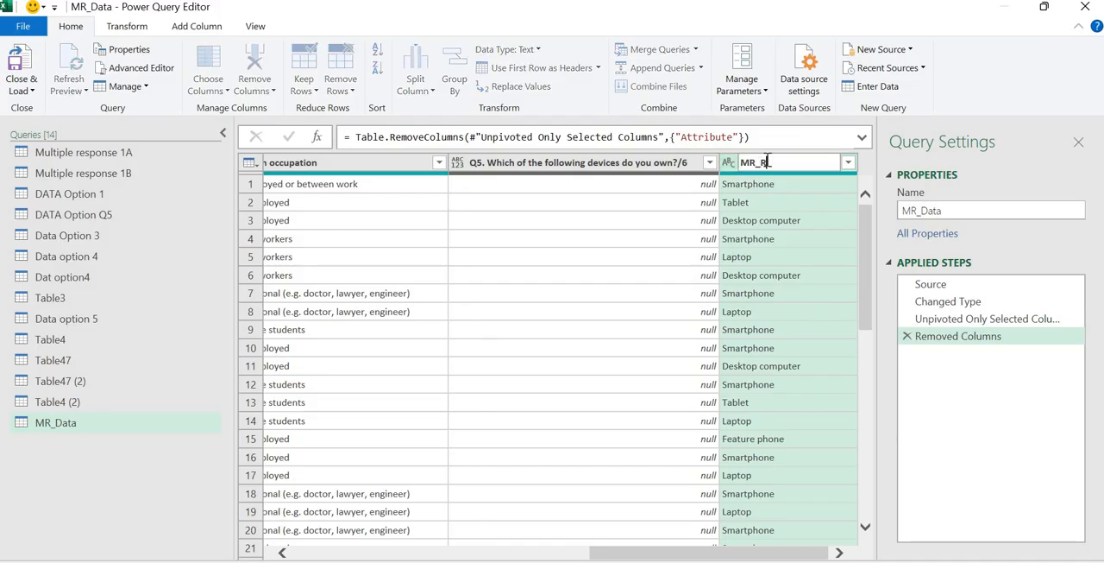
type("esponses")
key("Return")
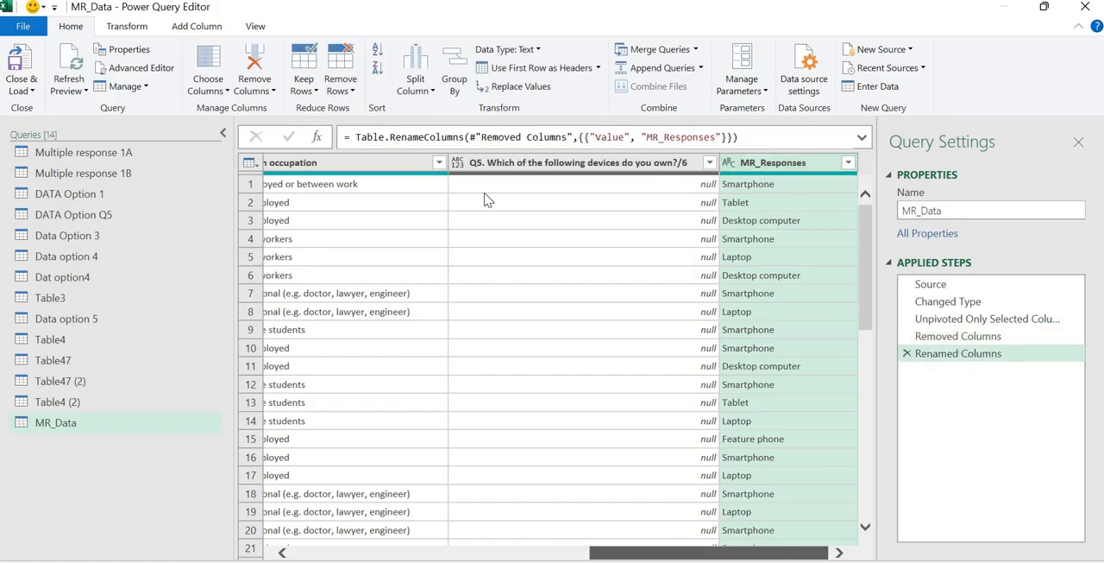
Close the query editor and load MR_Data as a connection only, adding it to the Data Model.
left_click(29, 92)
left_click(65, 126)
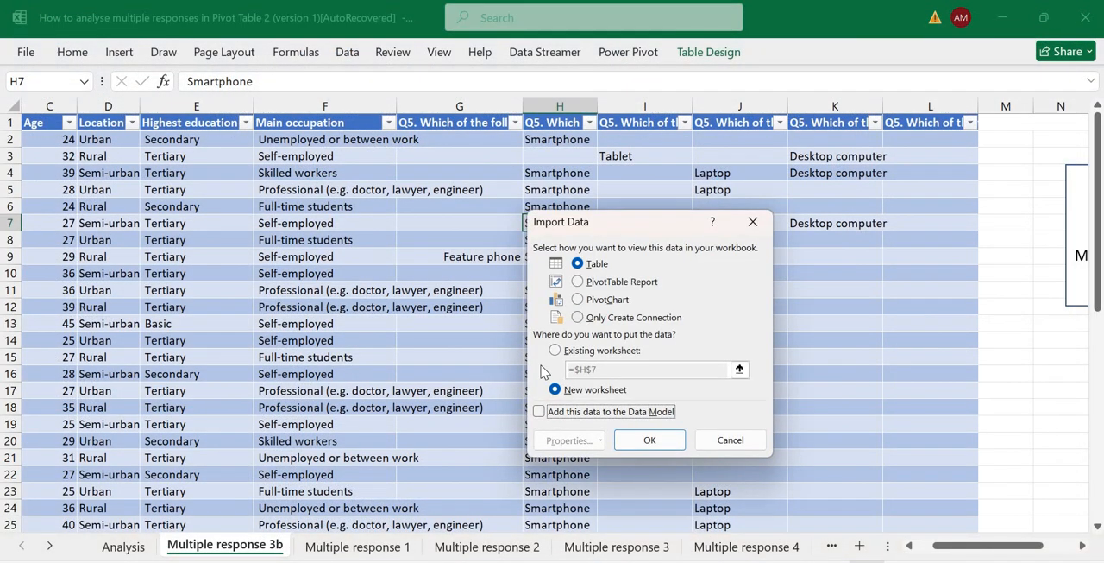
left_click(577, 317)
left_click(548, 413)
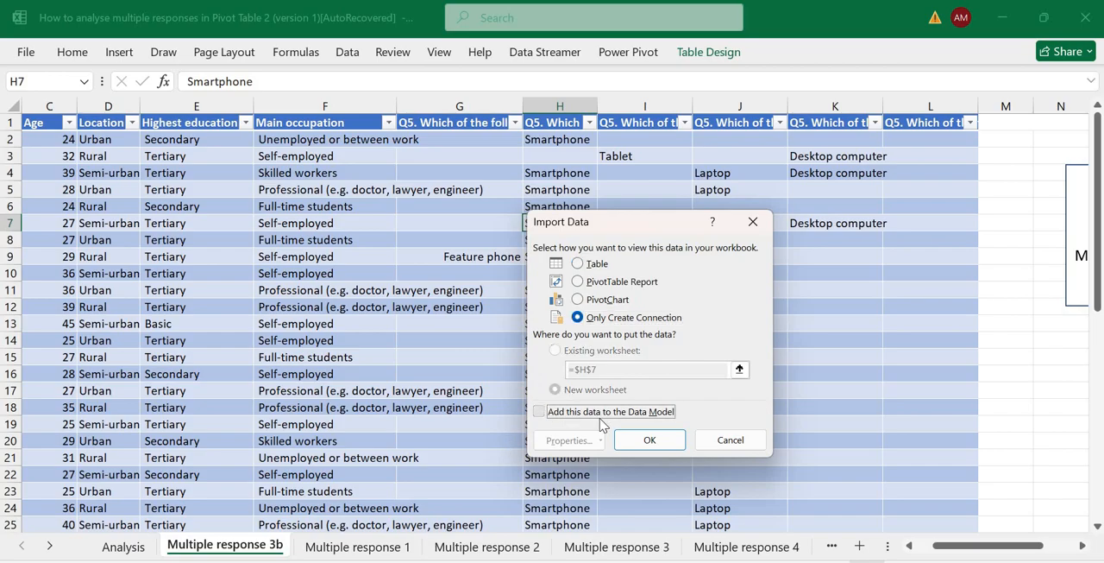
left_click(649, 449)
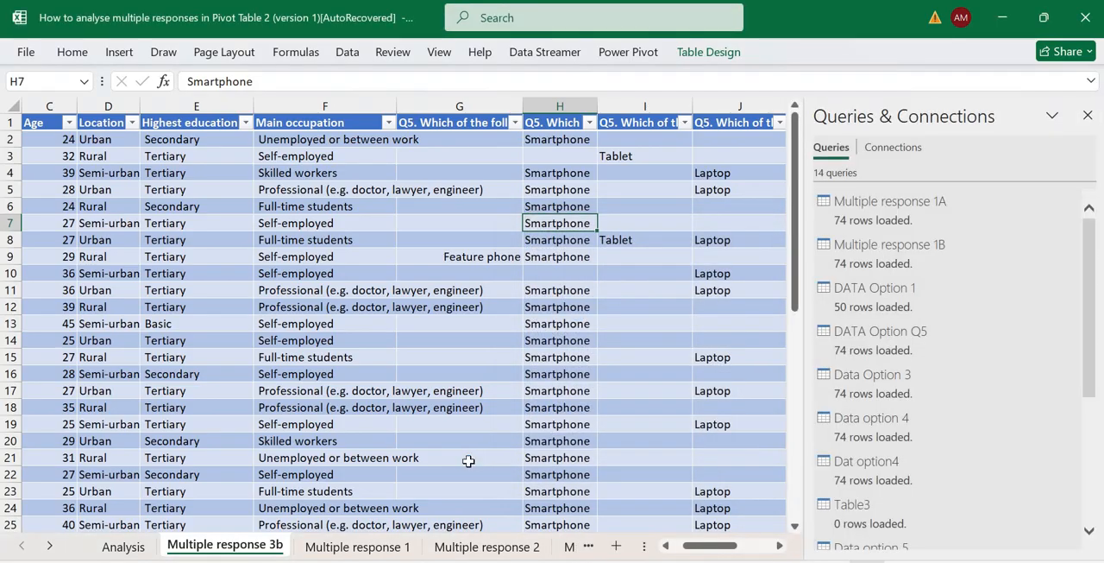
Start a PivotTable from an external data source at cell E23 of the Analysis sheet.
left_click(123, 546)
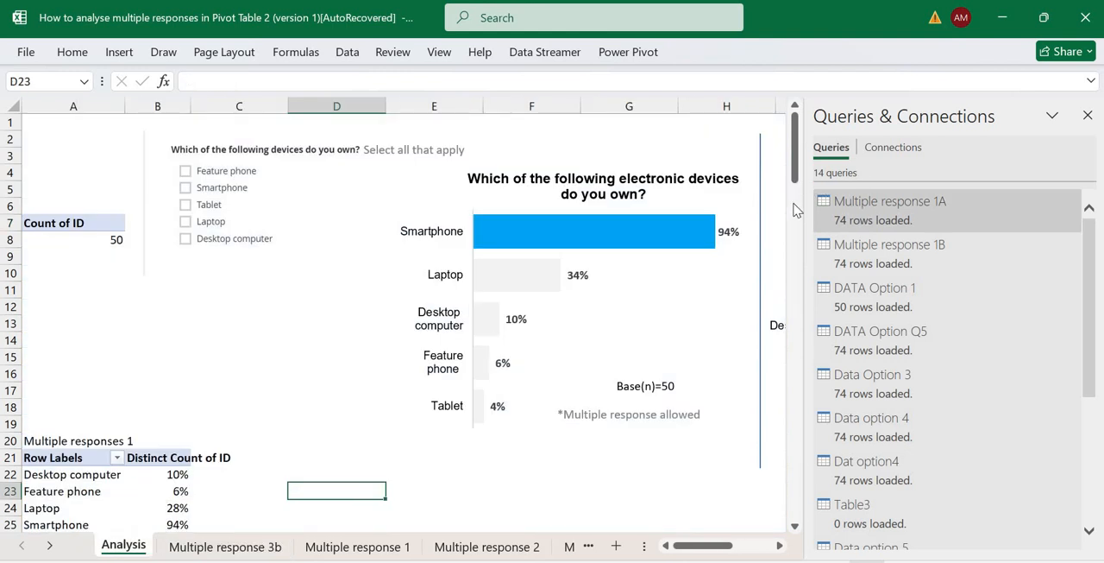
left_click_drag(794, 178, 794, 209)
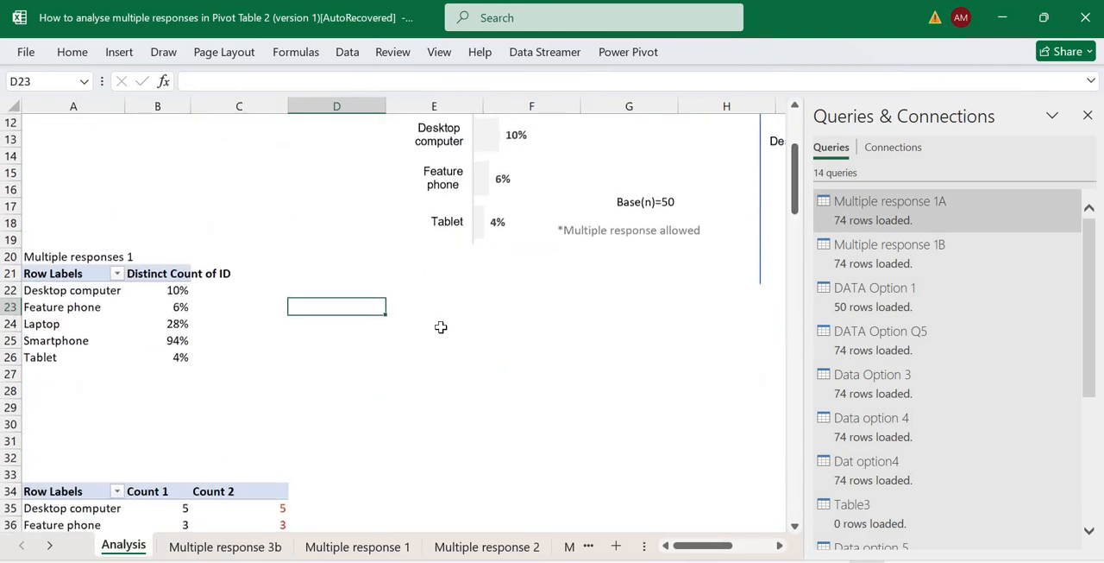
left_click(441, 327)
left_click(445, 308)
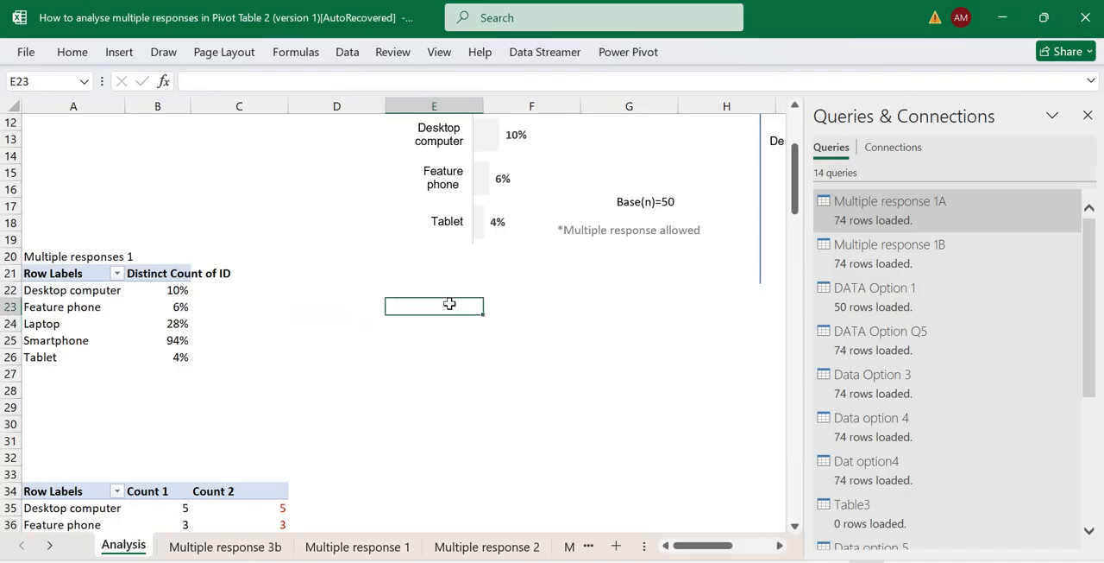
left_click(134, 54)
left_click(43, 111)
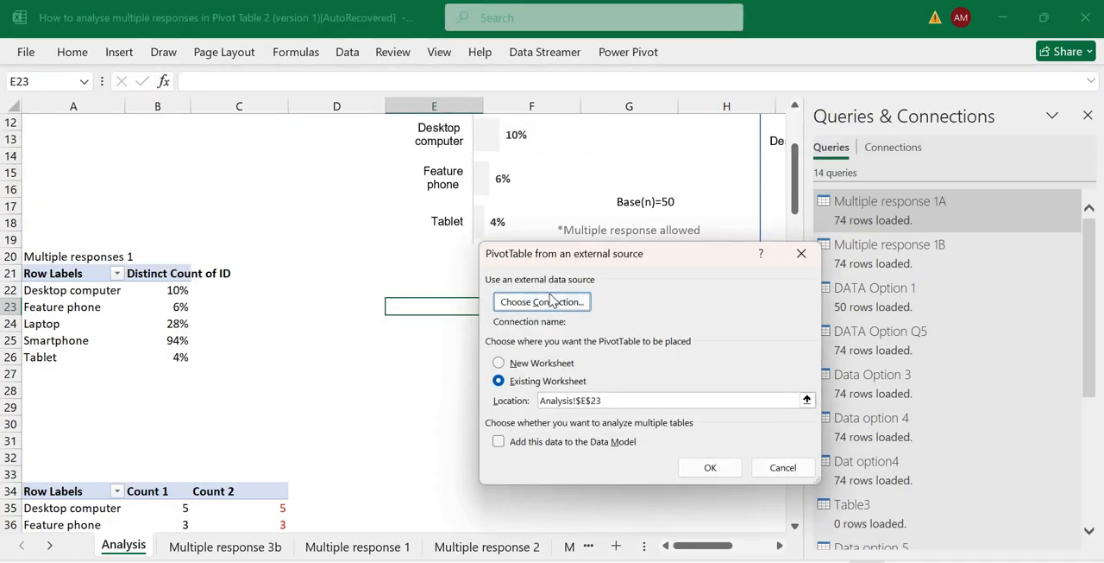
Choose the Query - MR_Data connection as the source and place the PivotTable at Analysis!$E$23.
left_click(541, 301)
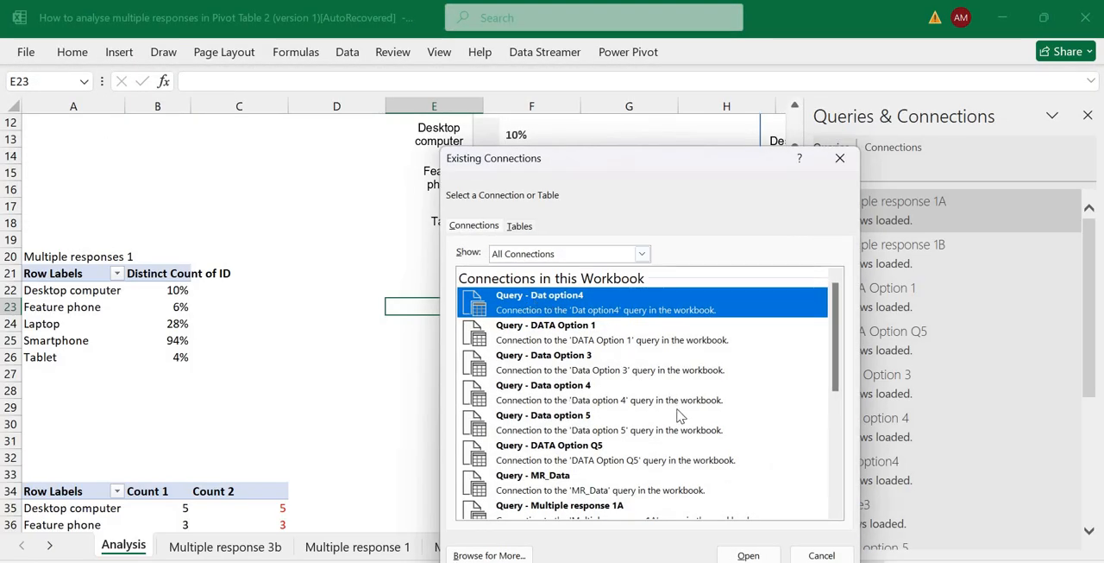
left_click(559, 485)
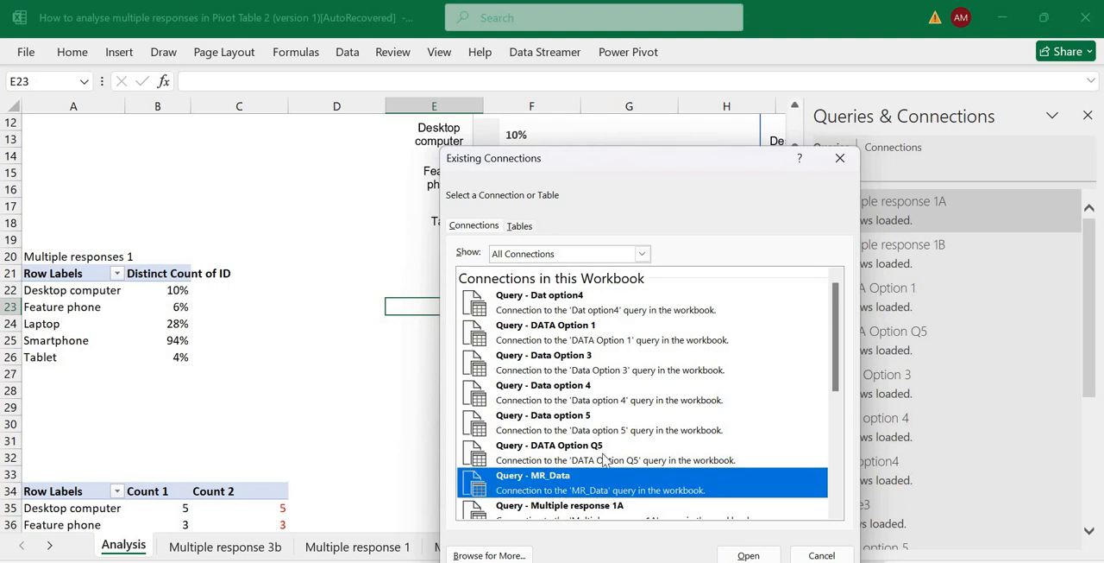
left_click(746, 555)
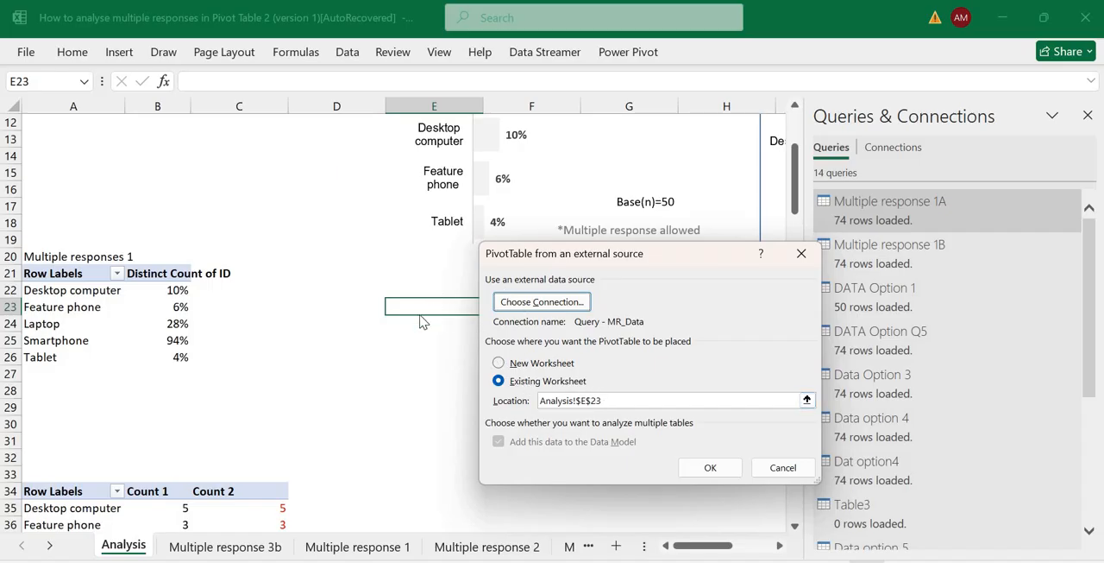
left_click(609, 399)
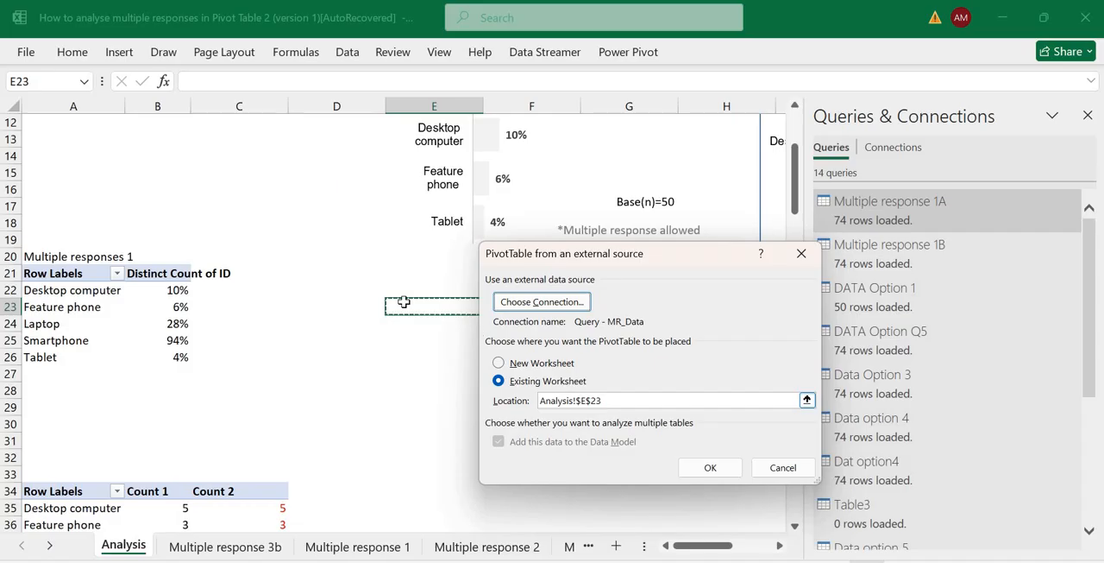
left_click(710, 468)
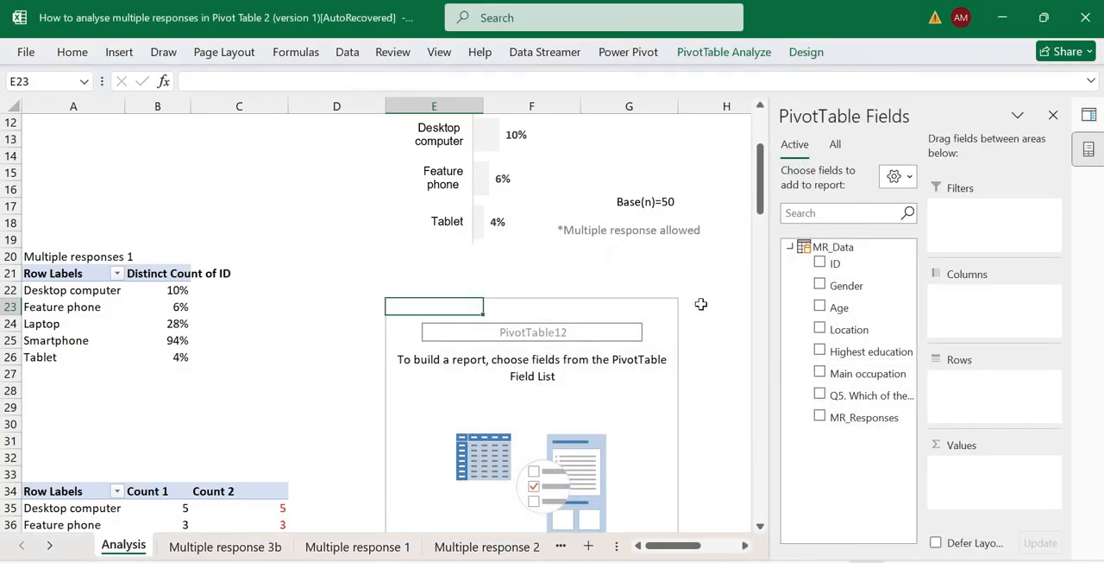
Add MR_Responses to the PivotTable's rows and ID to its values.
left_click_drag(858, 419, 958, 390)
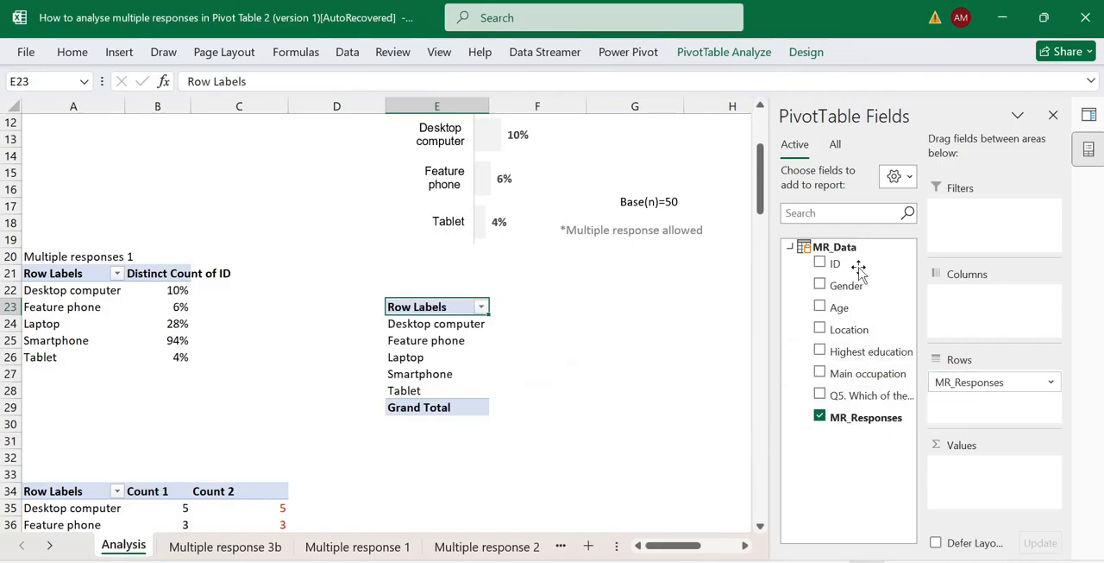
left_click_drag(858, 270, 981, 463)
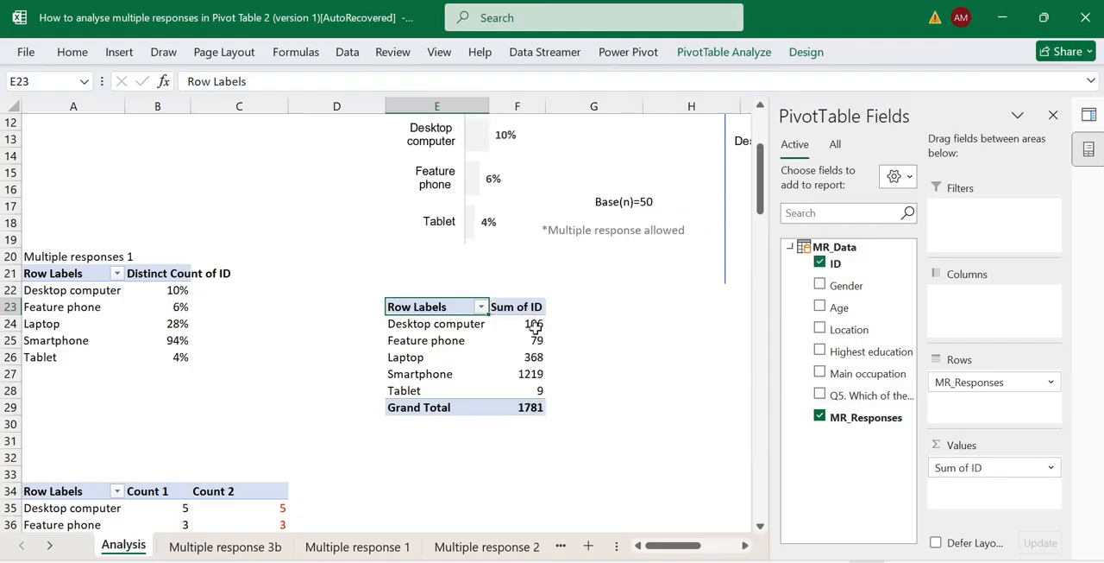
left_click(993, 469)
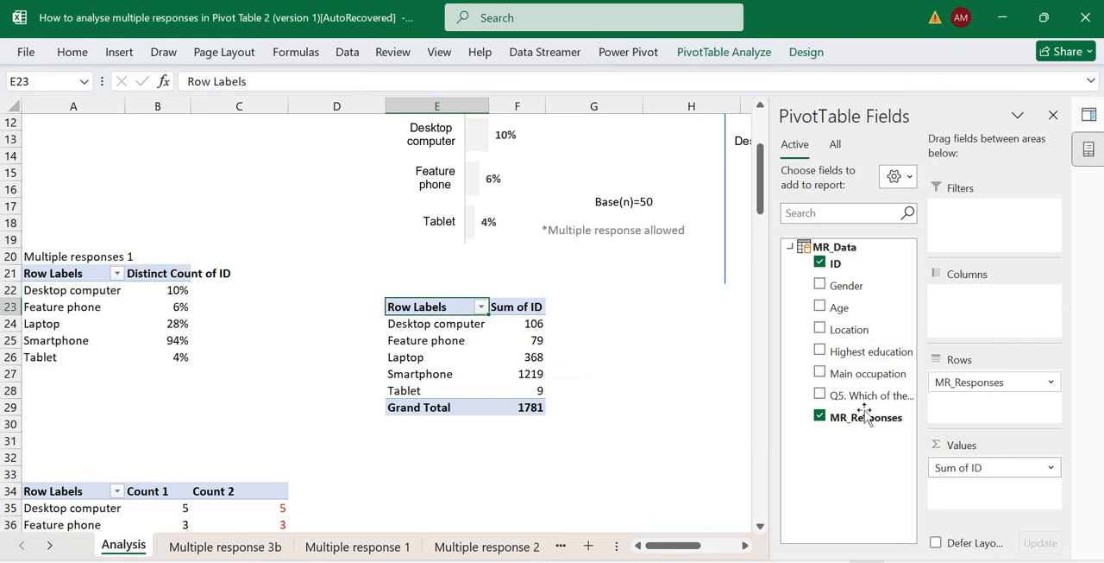
left_click(570, 389)
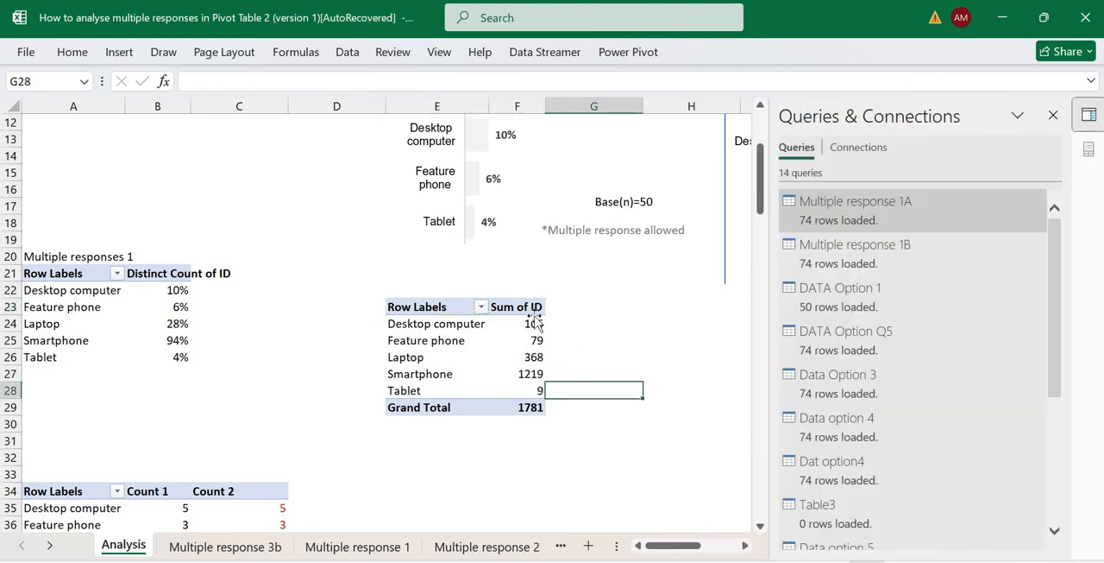
left_click(528, 323)
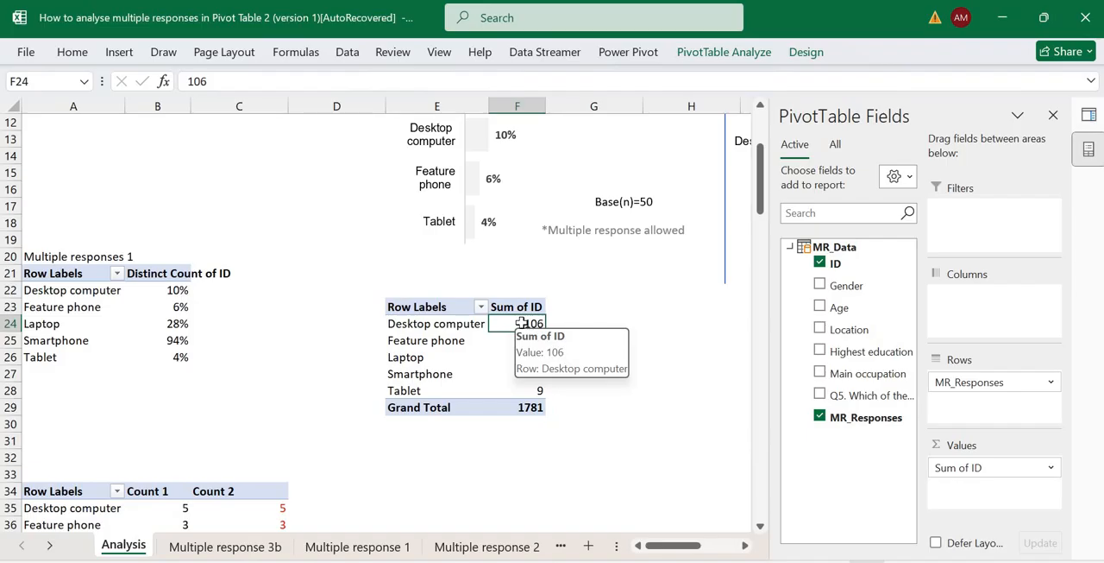
right_click(524, 328)
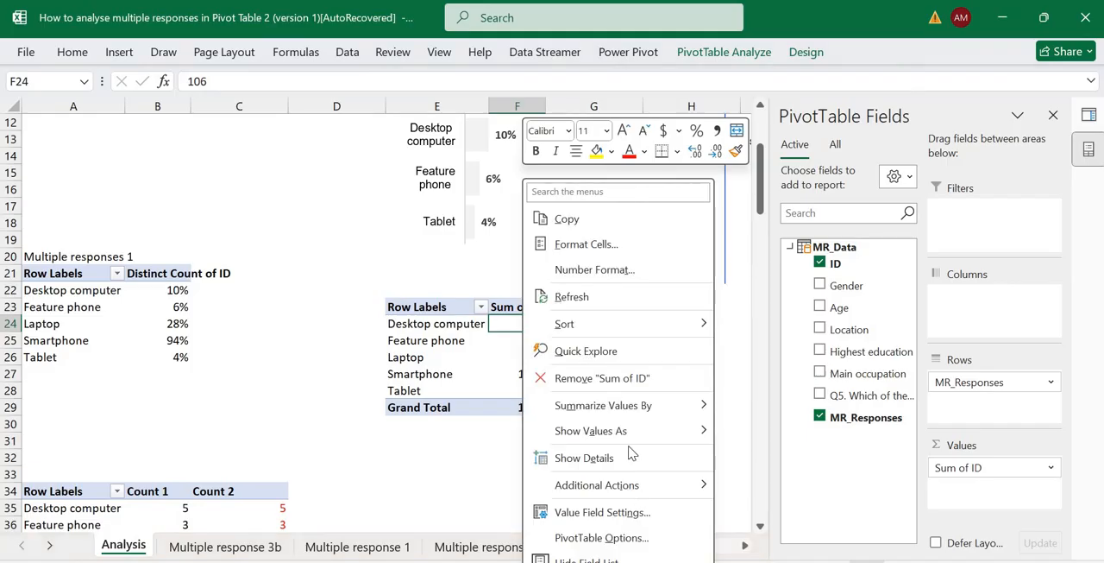
mouse_move(643, 431)
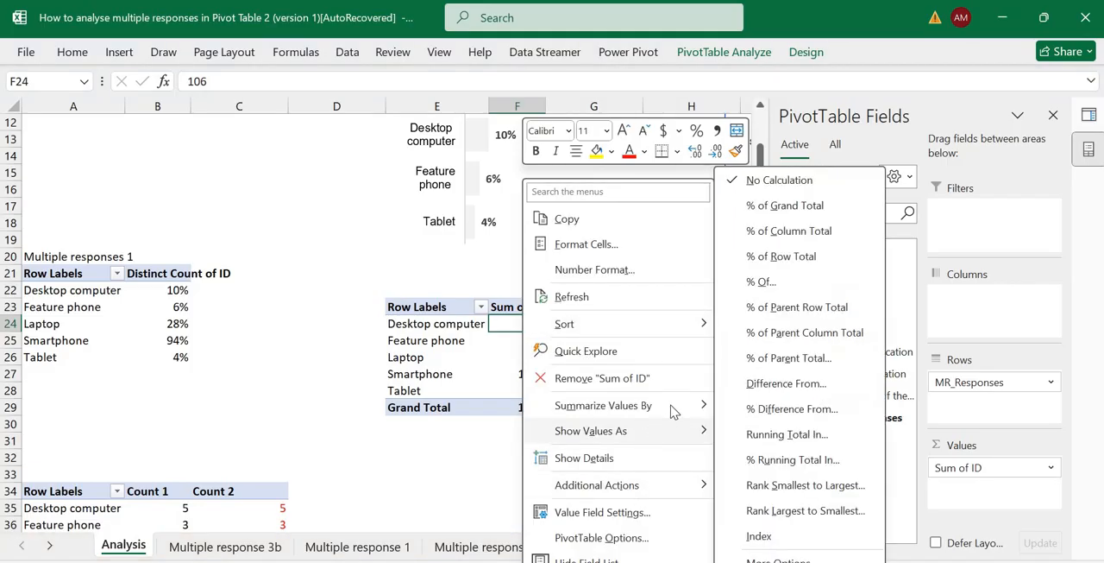
mouse_move(682, 406)
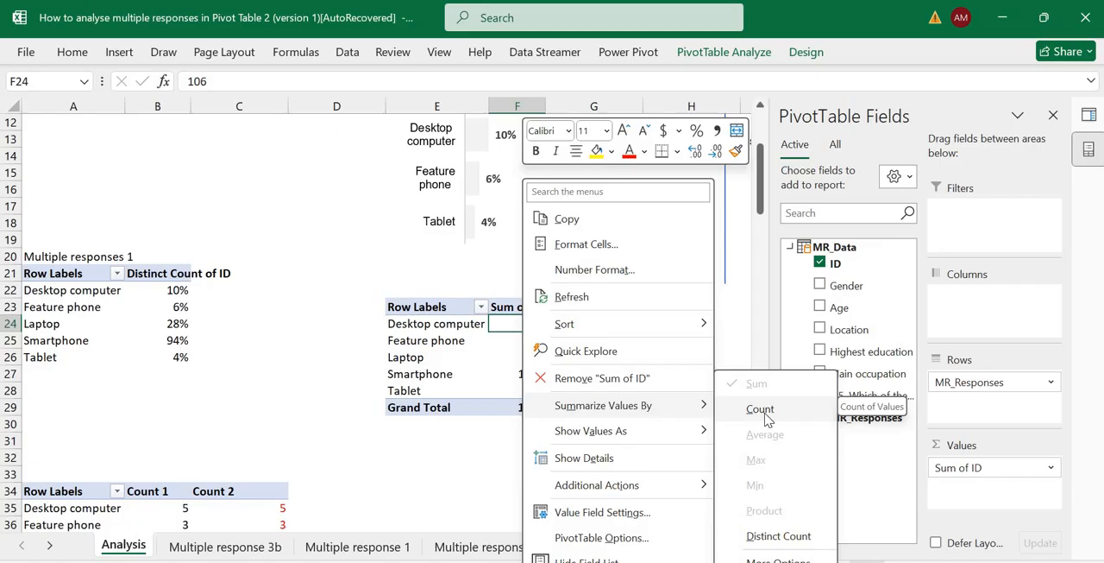
Bring up the list of the workbook's queries and connections alongside the Analysis sheet.
left_click(1090, 116)
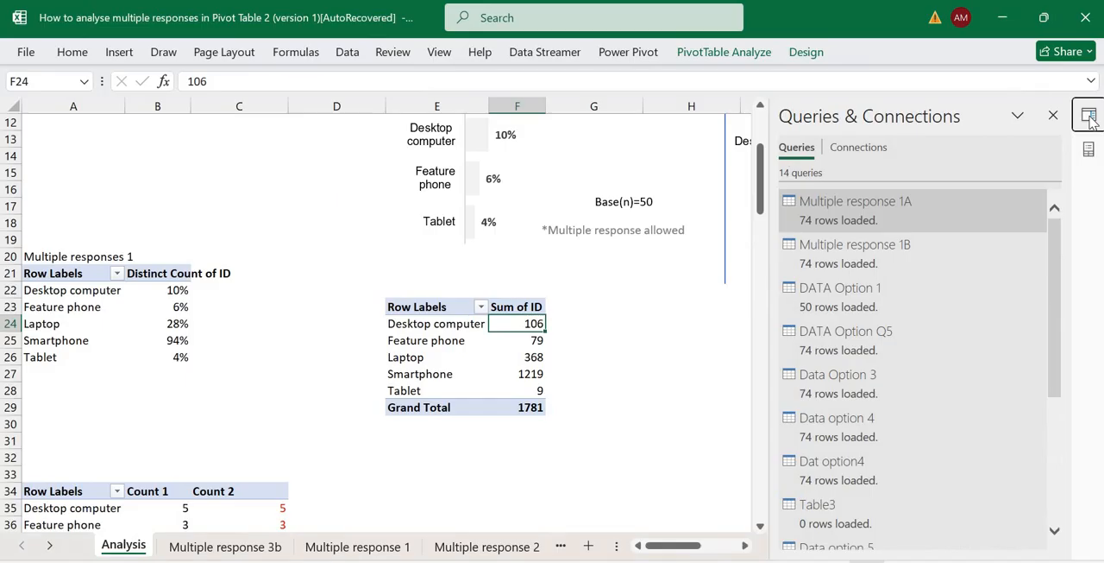
left_click(1090, 117)
left_click(1090, 116)
left_click(1053, 114)
left_click(347, 52)
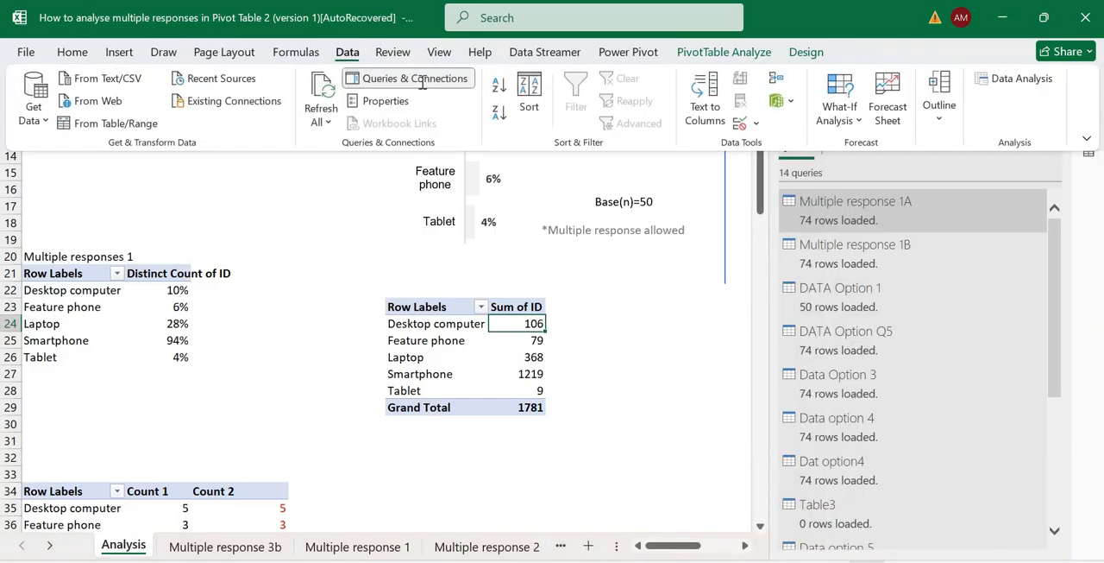
left_click(414, 79)
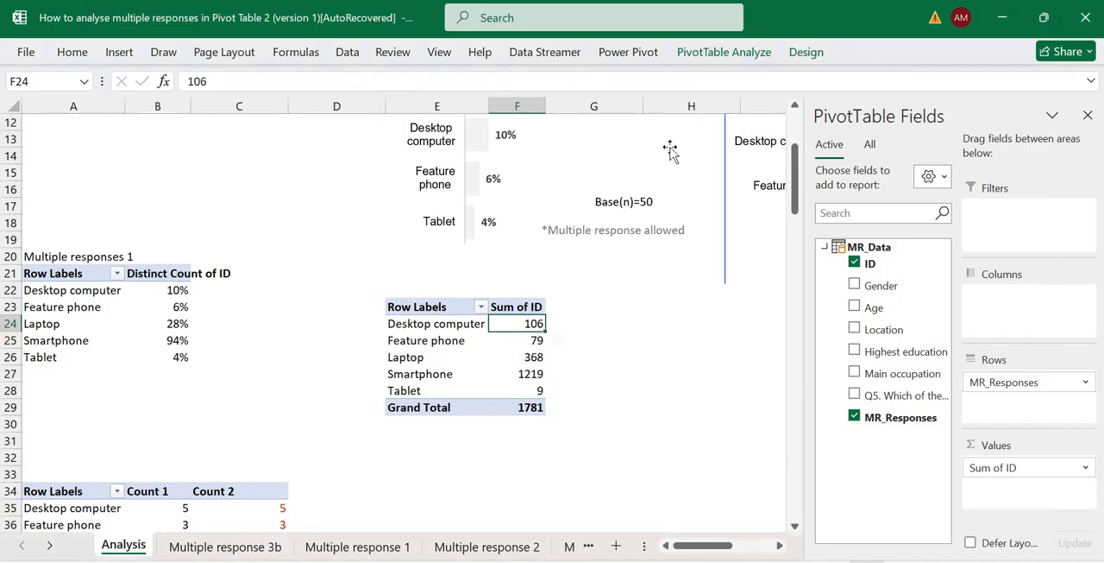
left_click(346, 52)
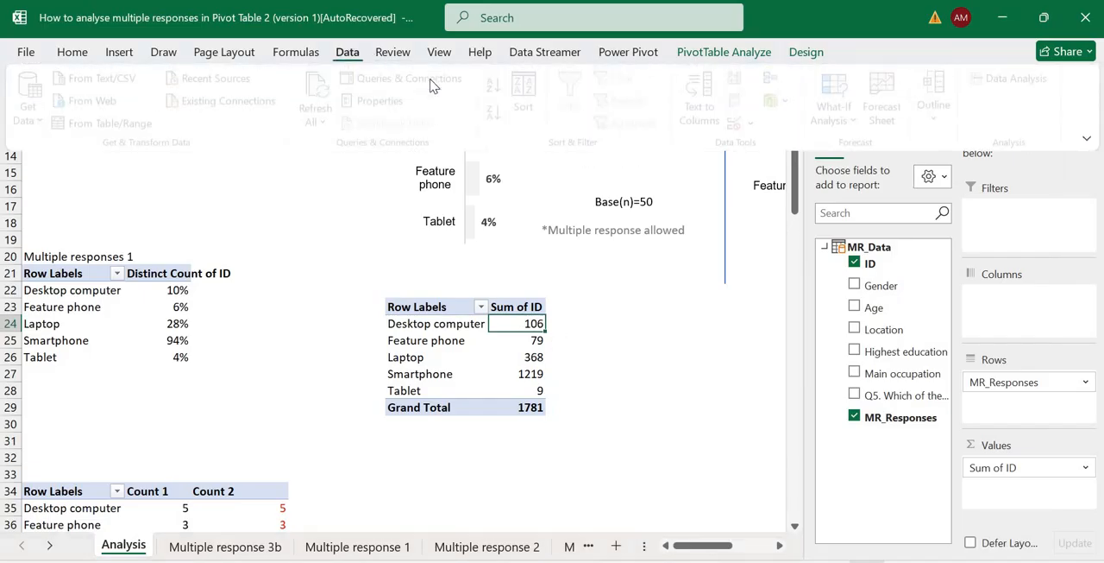
left_click(414, 80)
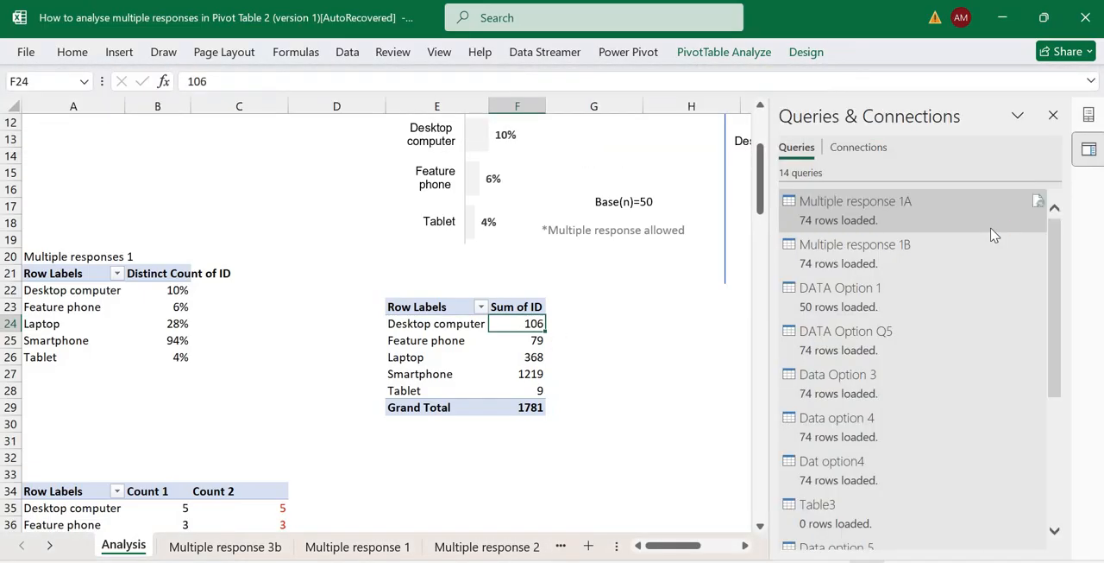
Open the MR_Data query in the Power Query Editor, examine its ID column for repeated respondents, and close the editor.
left_click_drag(992, 234, 572, 153)
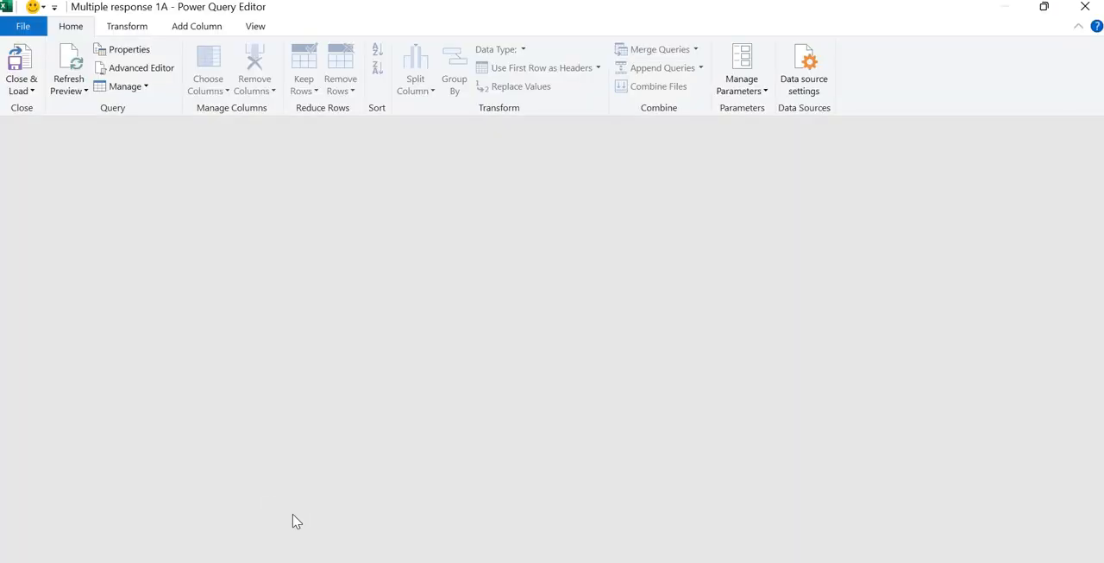
left_click(98, 430)
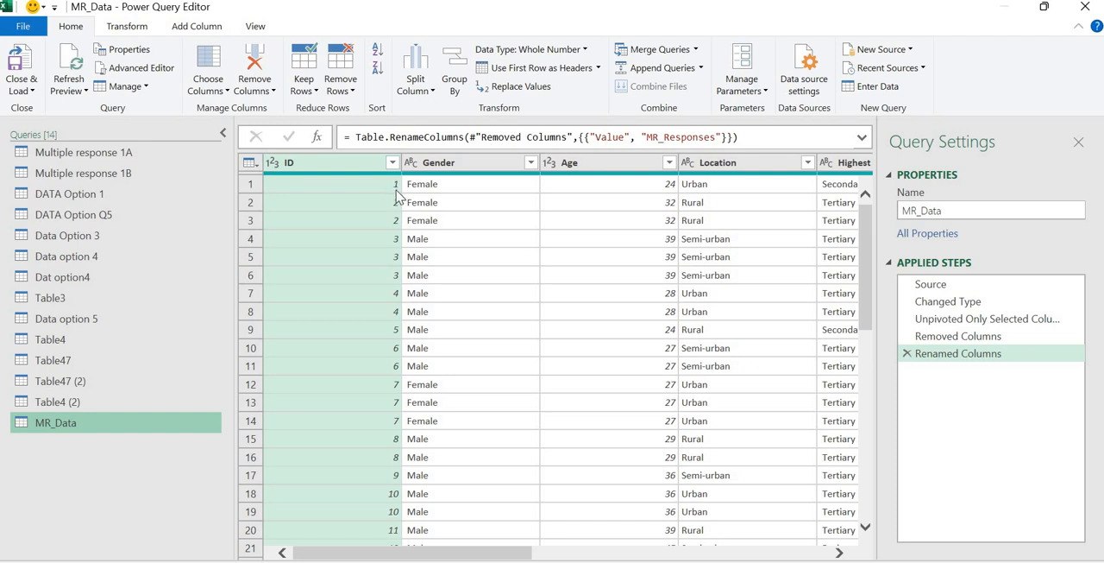
left_click(393, 240)
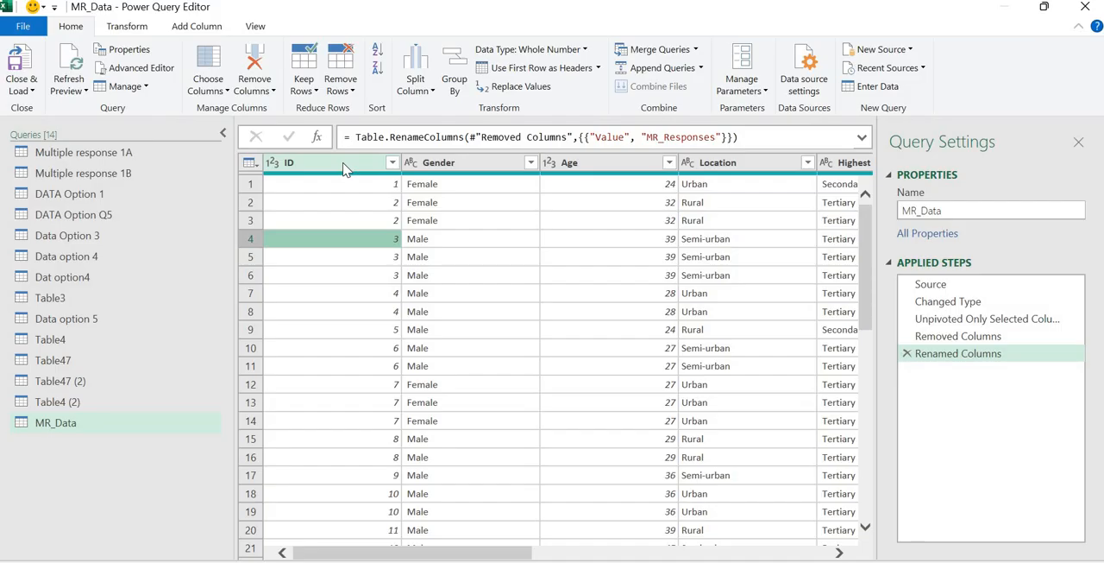
left_click(1083, 10)
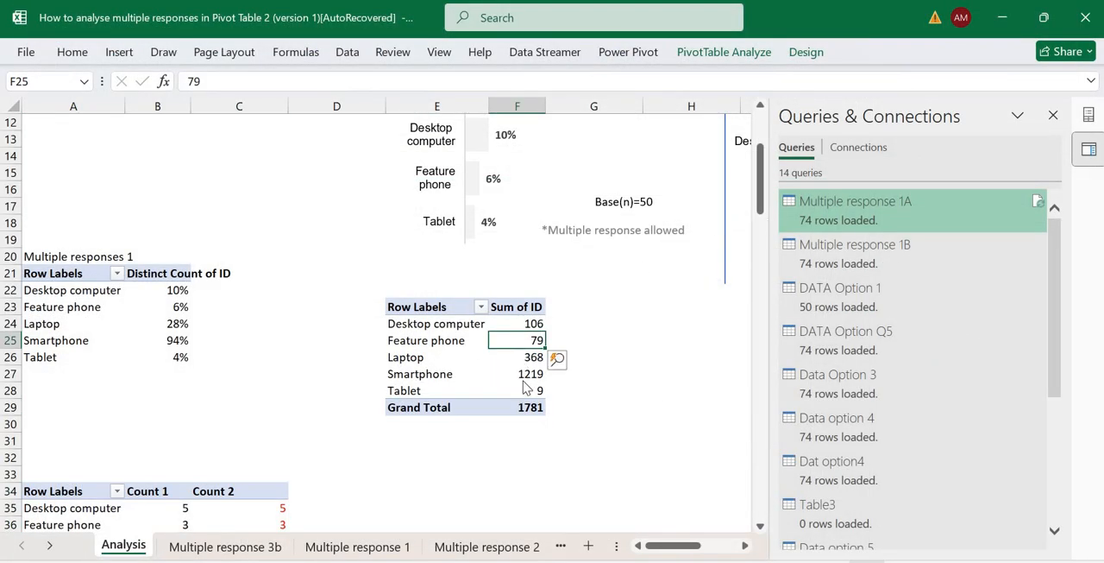
Summarize the PivotTable's ID values by Count instead of Sum.
right_click(524, 376)
mouse_move(656, 405)
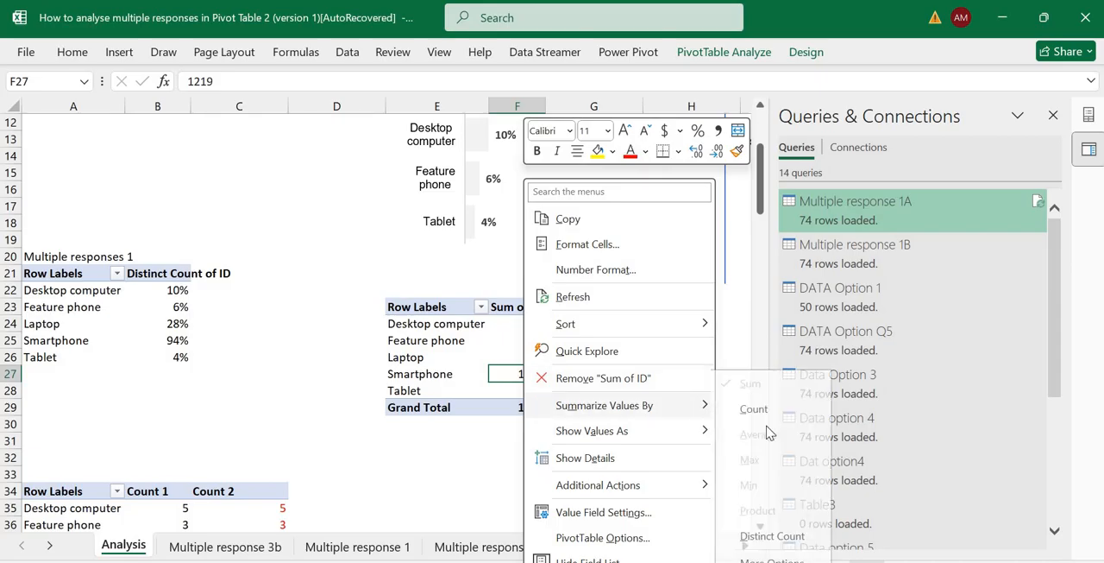
left_click(792, 409)
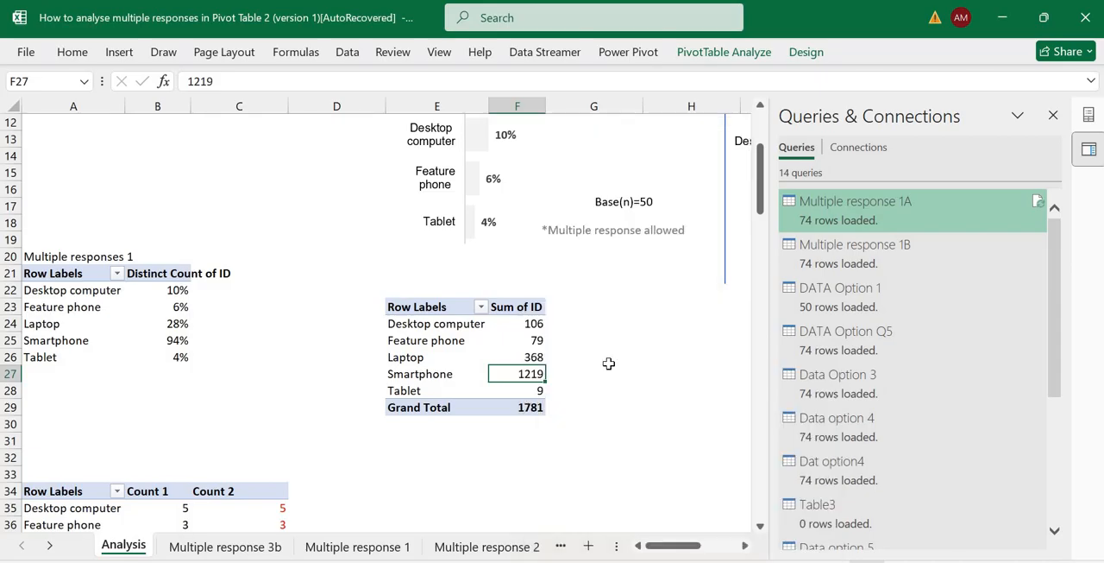
Compare the new PivotTable's counts and grand total with the Multiple response 3b source table and the Count 1 and Count 2 summary.
left_click(542, 406)
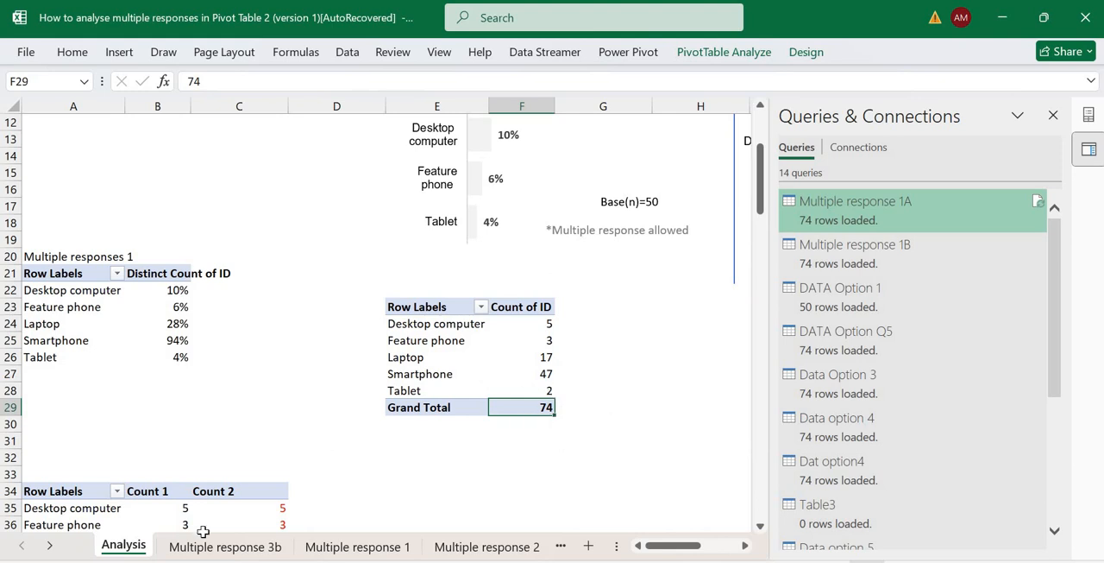
left_click(224, 547)
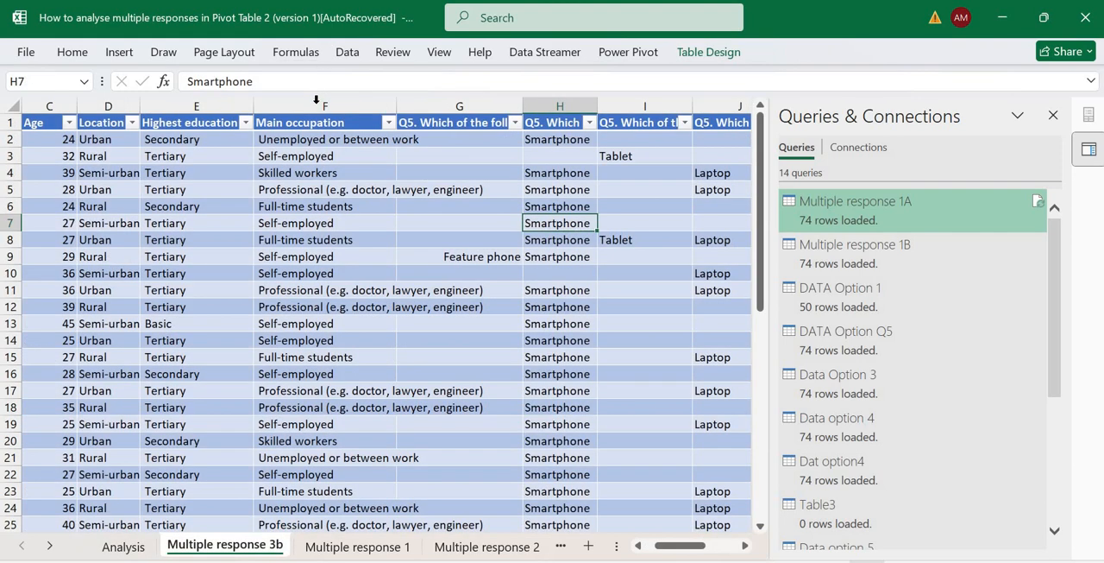
left_click(316, 100)
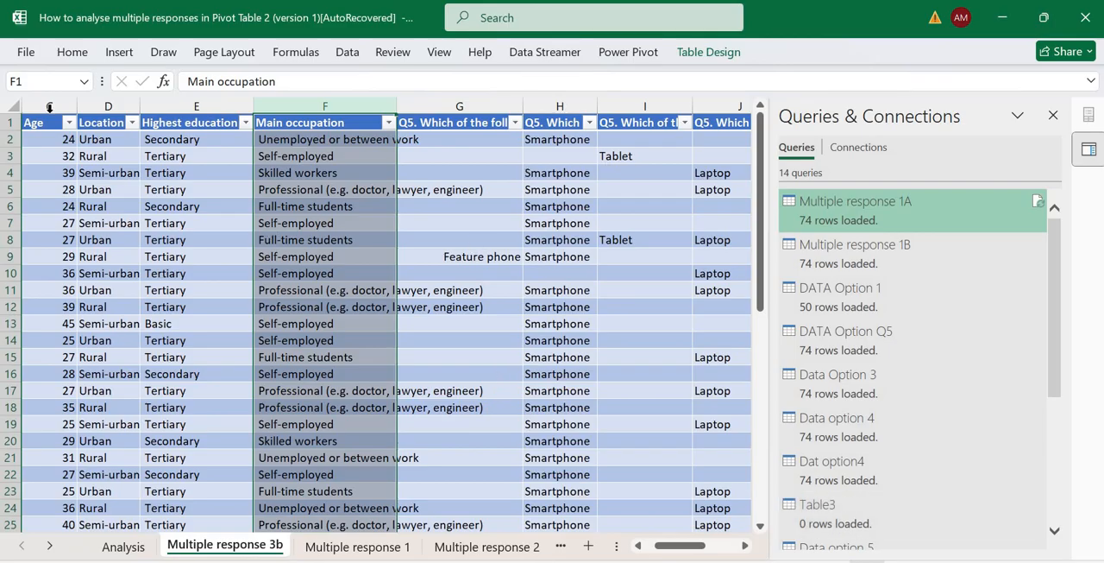
left_click(55, 102)
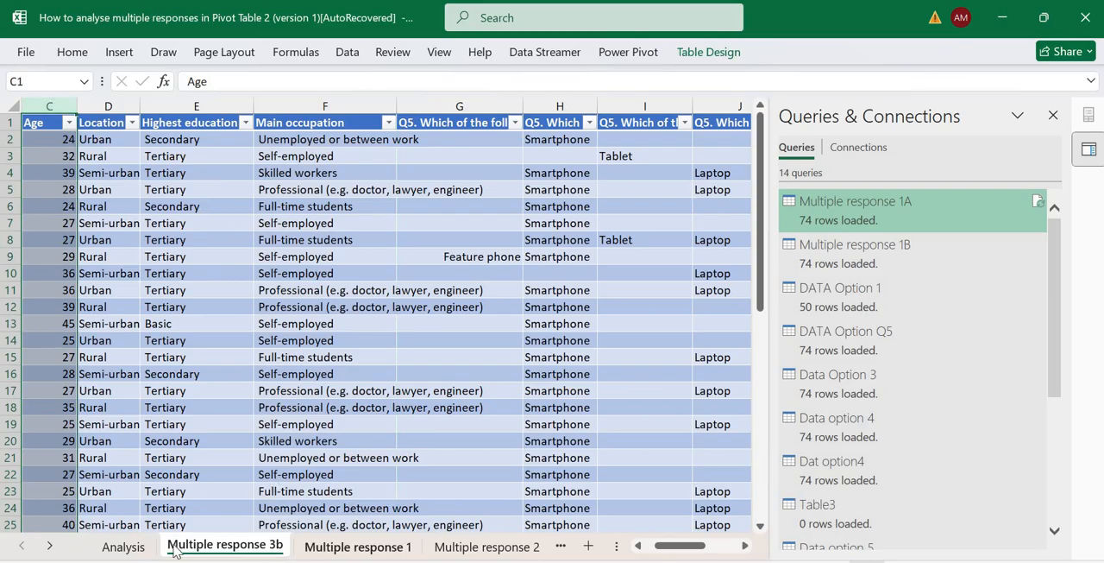
left_click(126, 547)
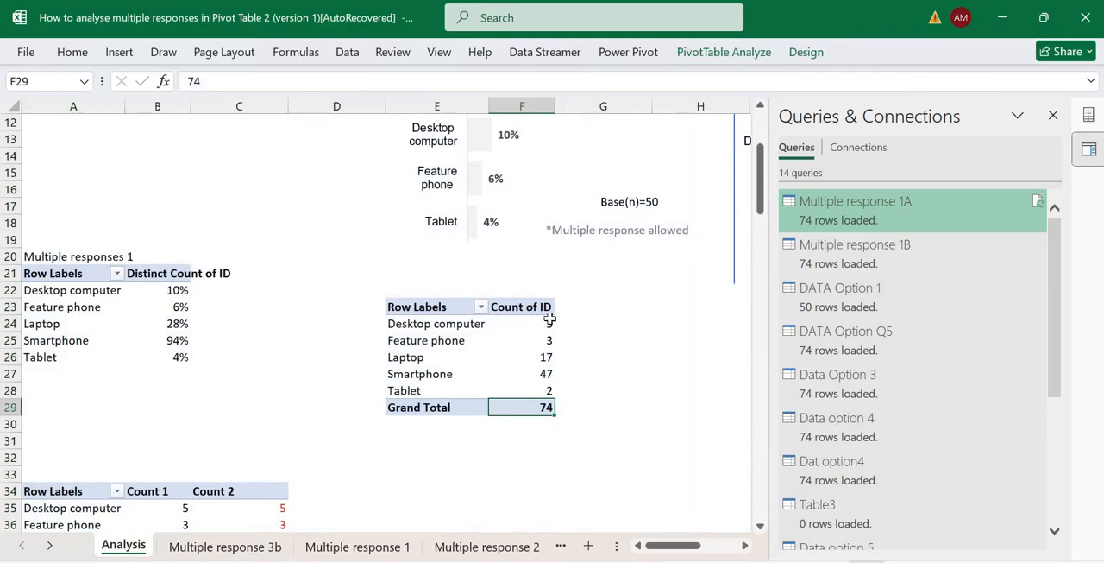
left_click(544, 340)
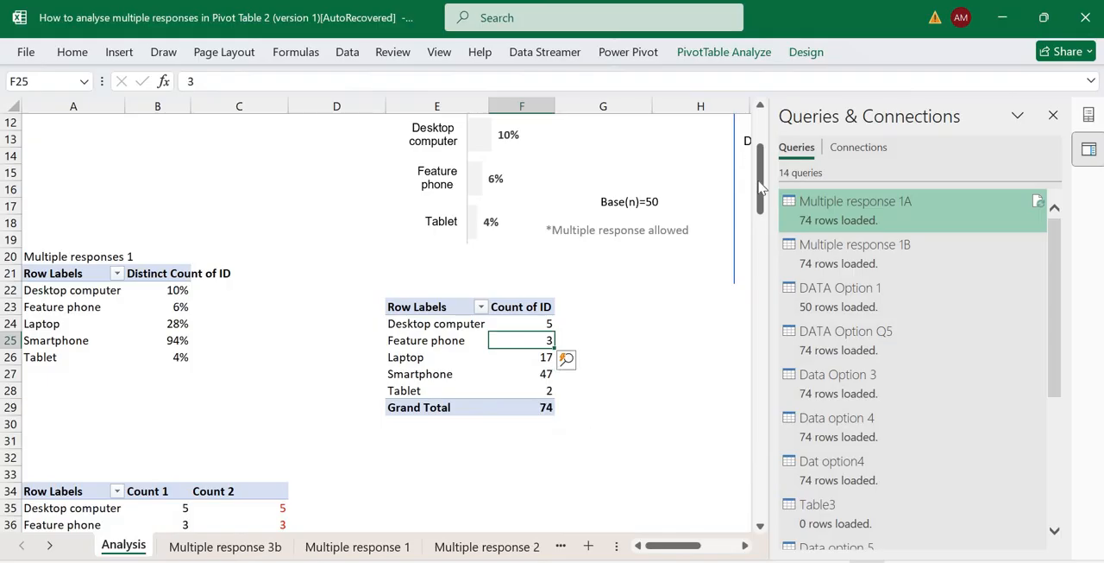
left_click_drag(759, 188, 567, 257)
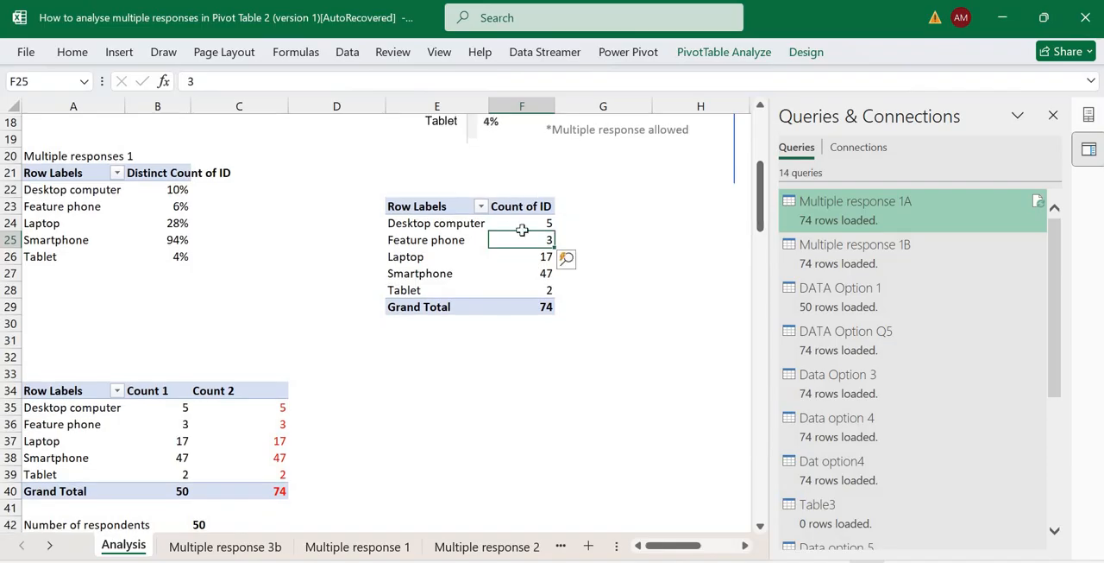
left_click(544, 307)
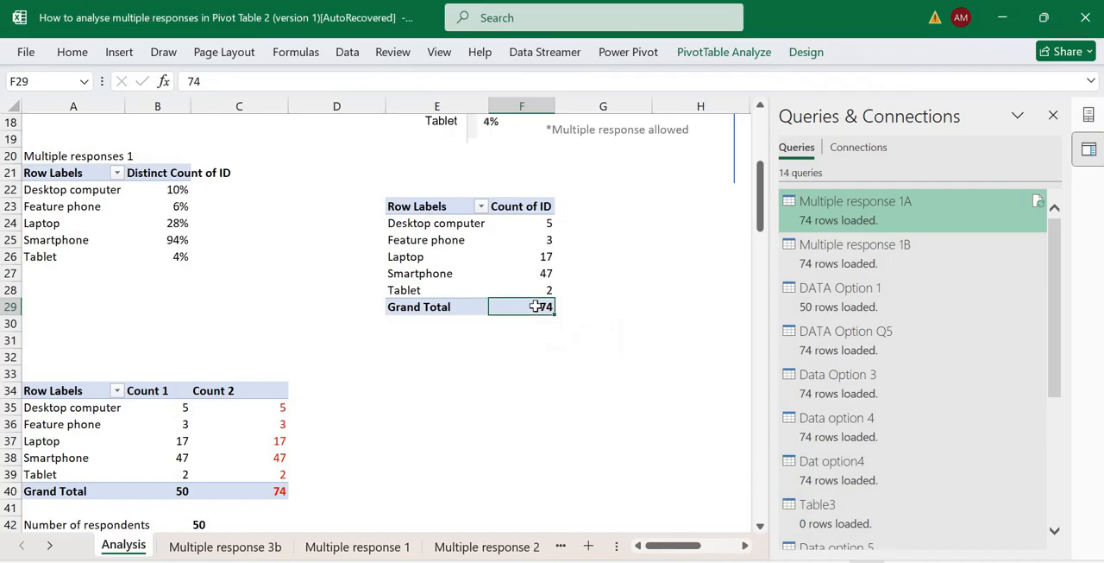
Examine the Age column's filter values on the Multiple response 3b sheet and return to the Analysis sheet.
left_click(222, 547)
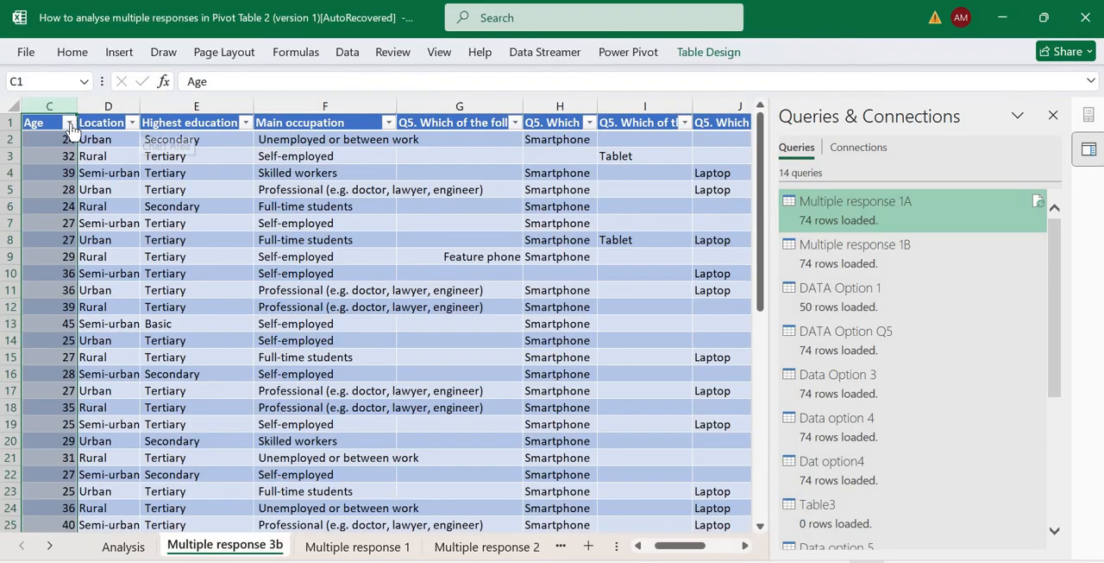
left_click(69, 122)
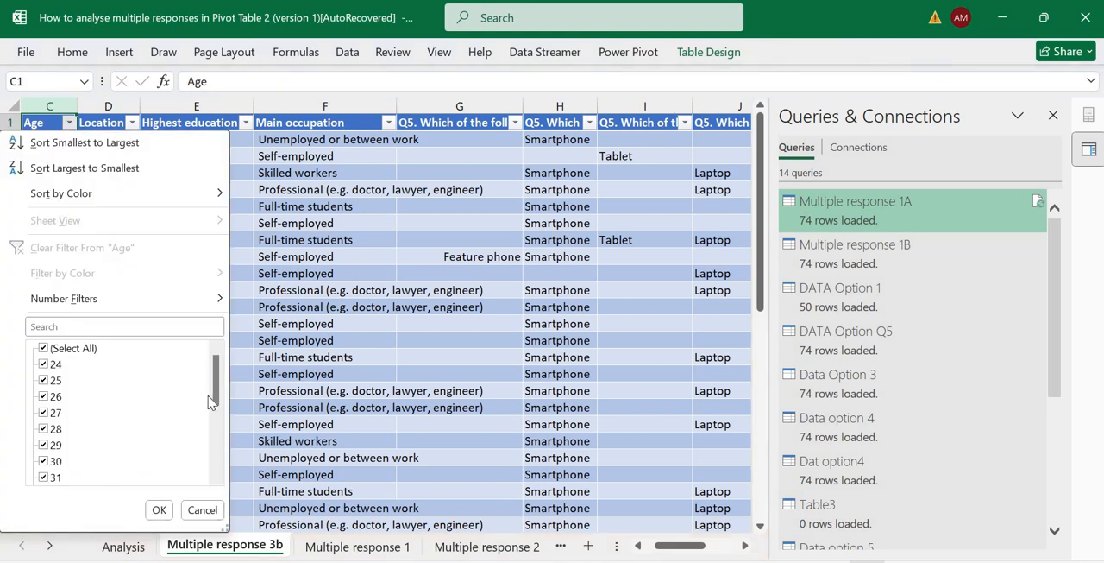
scroll(207, 453, "down", 3)
scroll(192, 411, "up", 3)
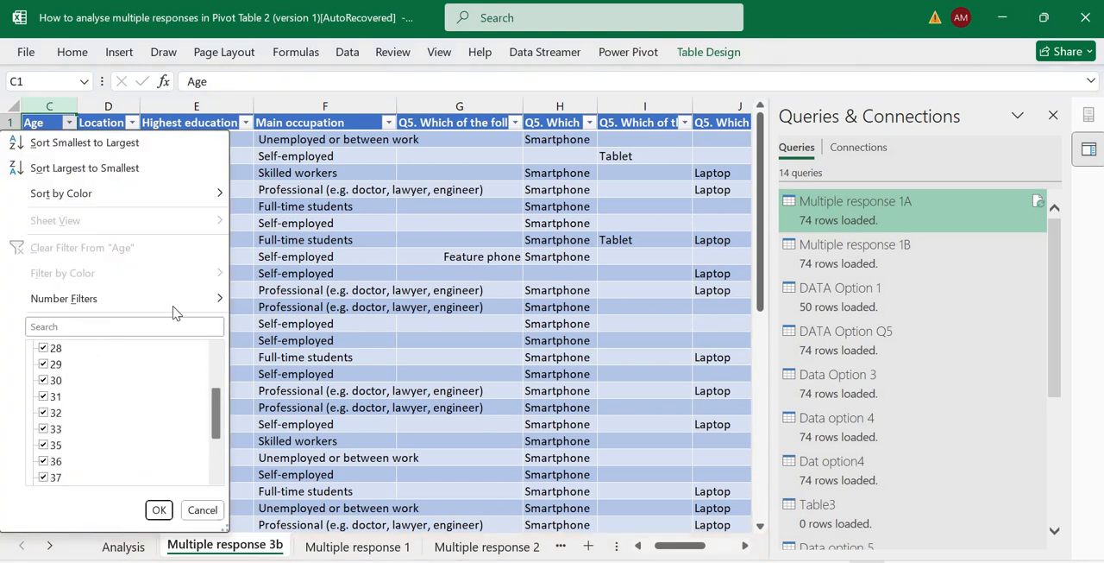
scroll(197, 432, "down", 4)
scroll(220, 369, "up", 3)
scroll(221, 370, "up", 1)
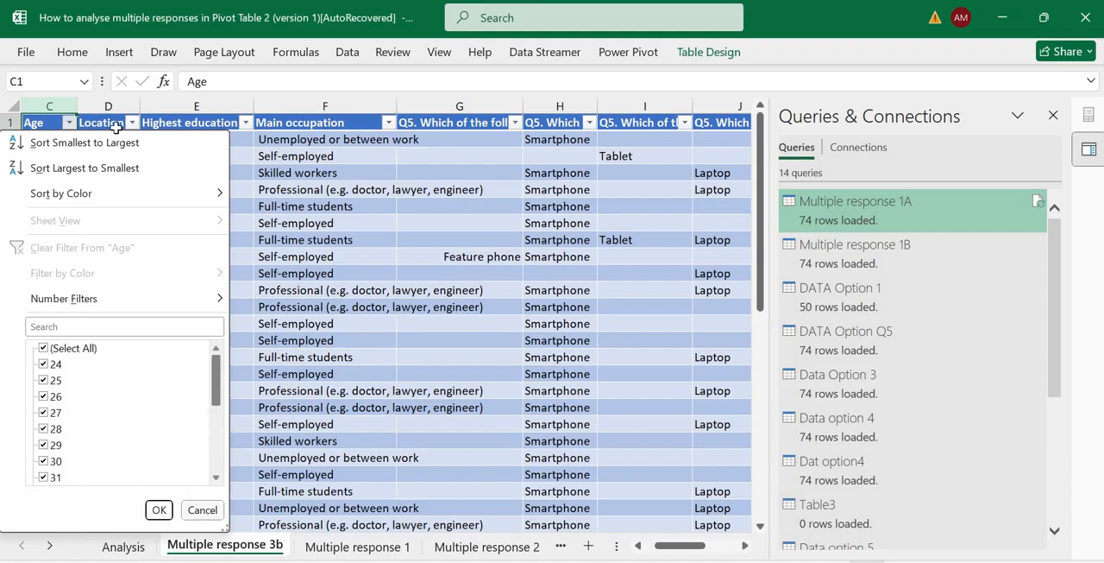
left_click(203, 511)
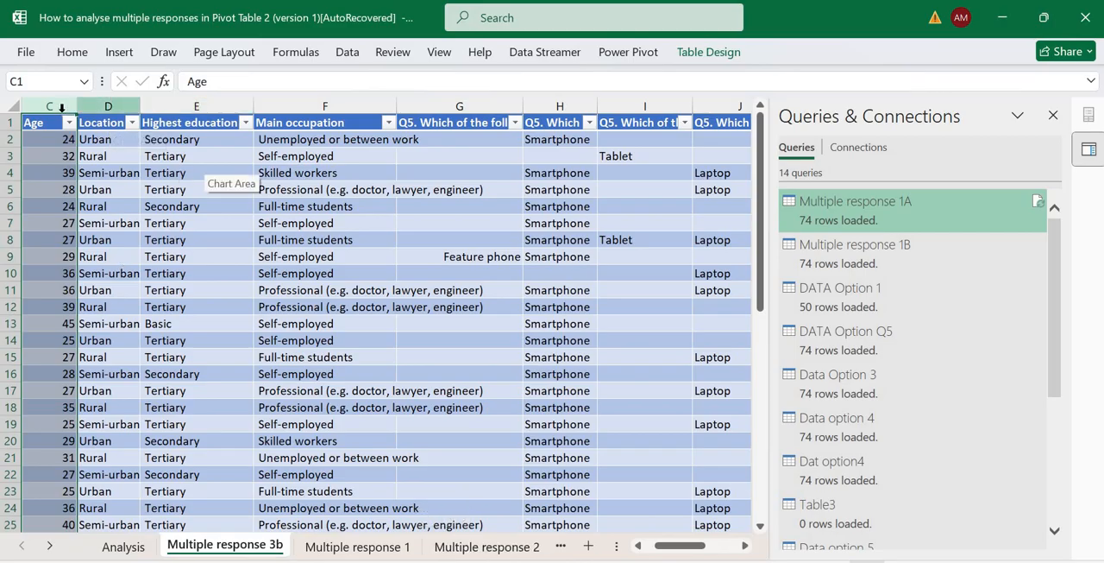
left_click(90, 126)
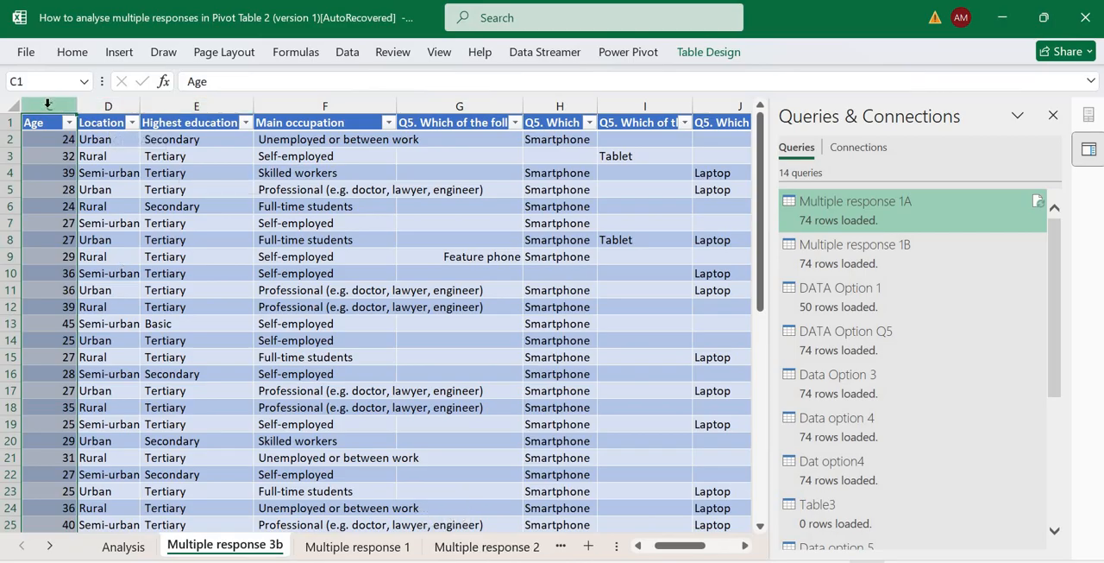
left_click(48, 105)
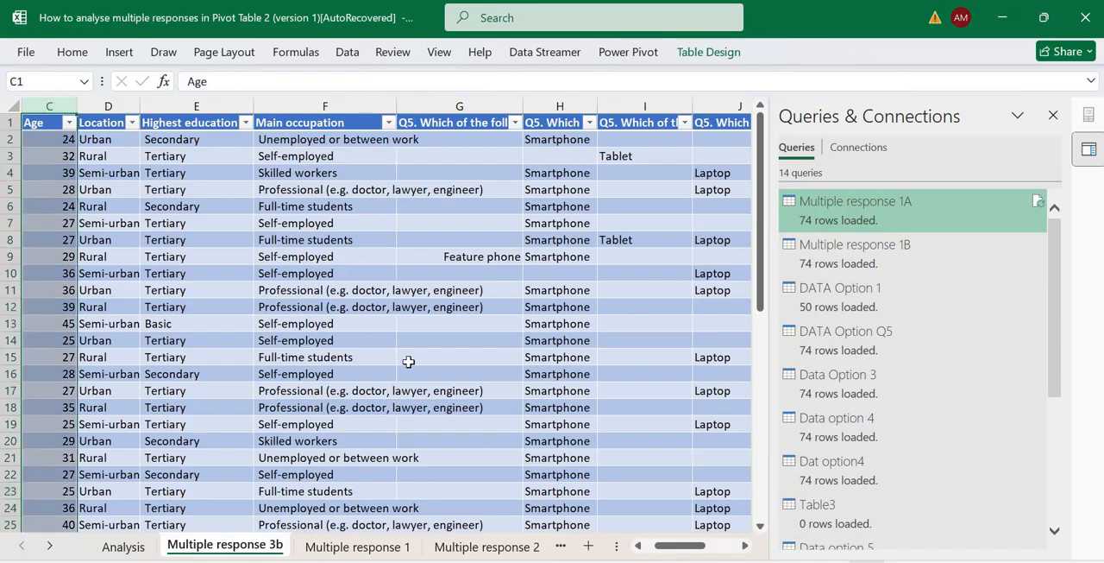
left_click(123, 546)
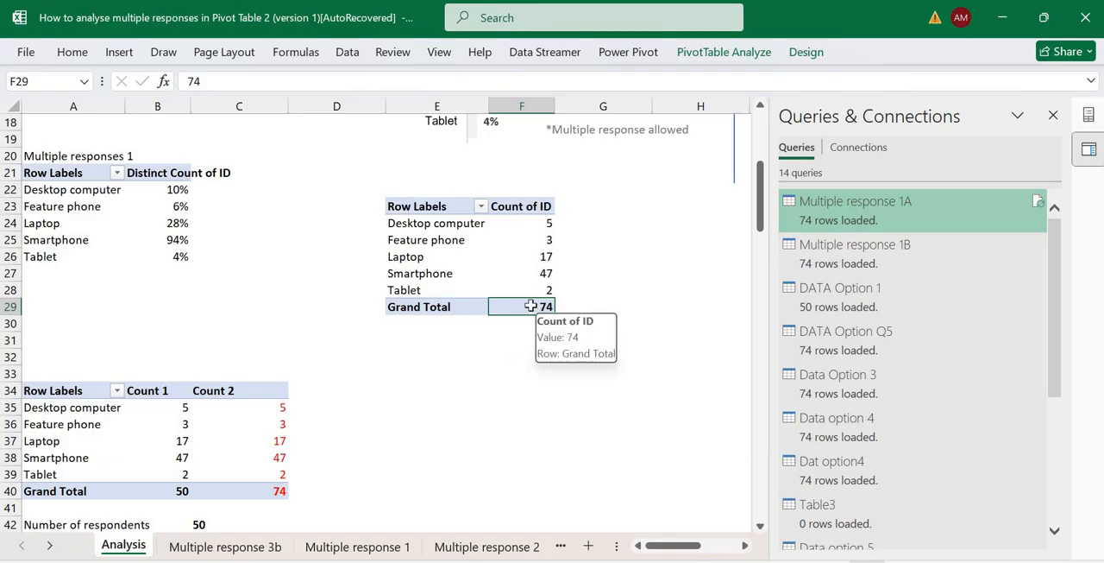
Sort the new PivotTable's Count of ID values from largest to smallest.
left_click(597, 301)
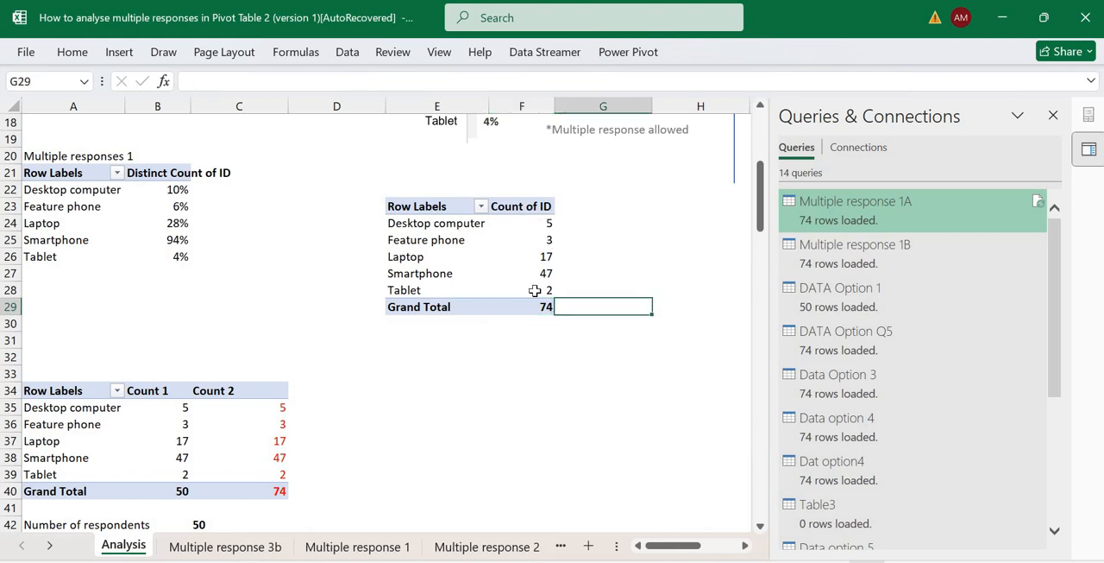
right_click(548, 264)
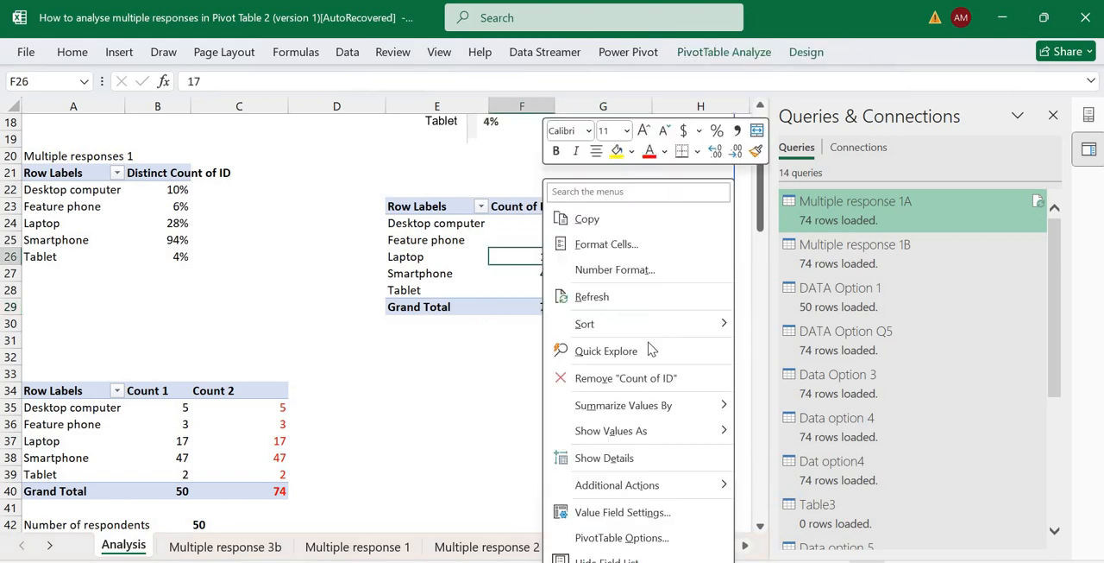
mouse_move(655, 323)
left_click(774, 348)
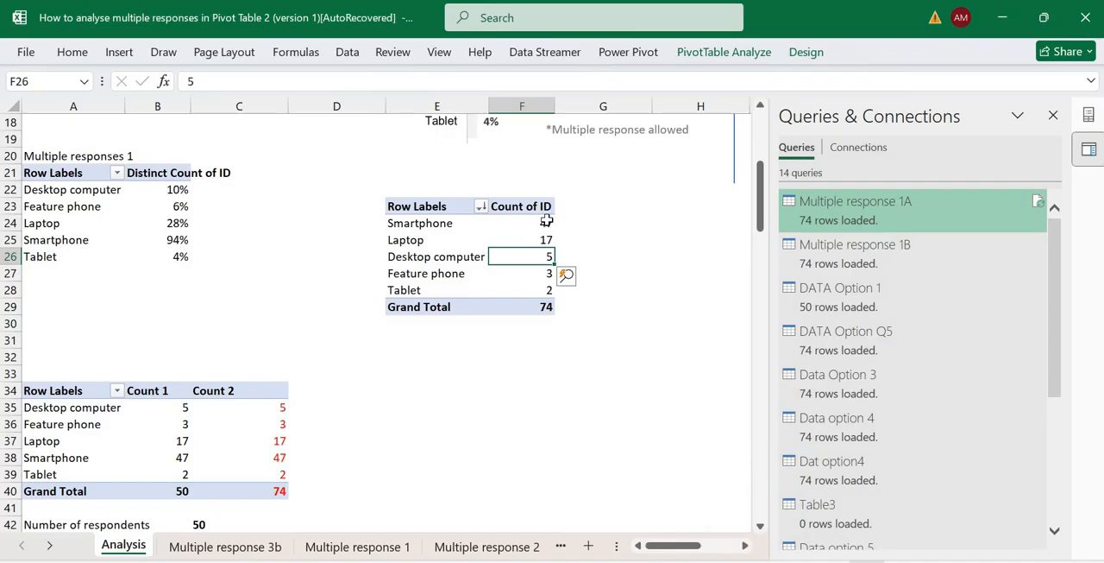
left_click(547, 221)
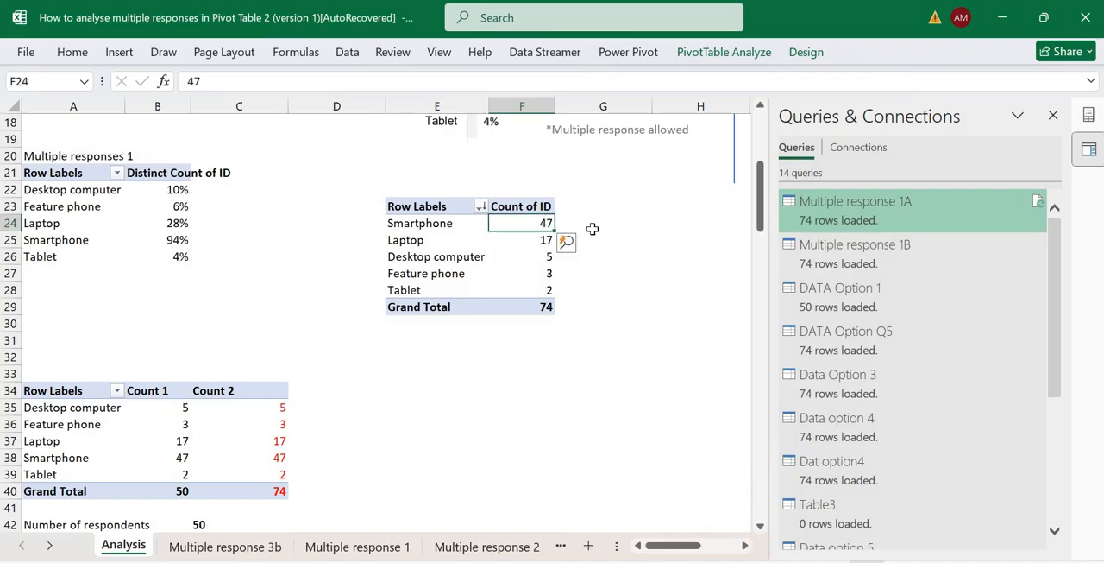
left_click(561, 221)
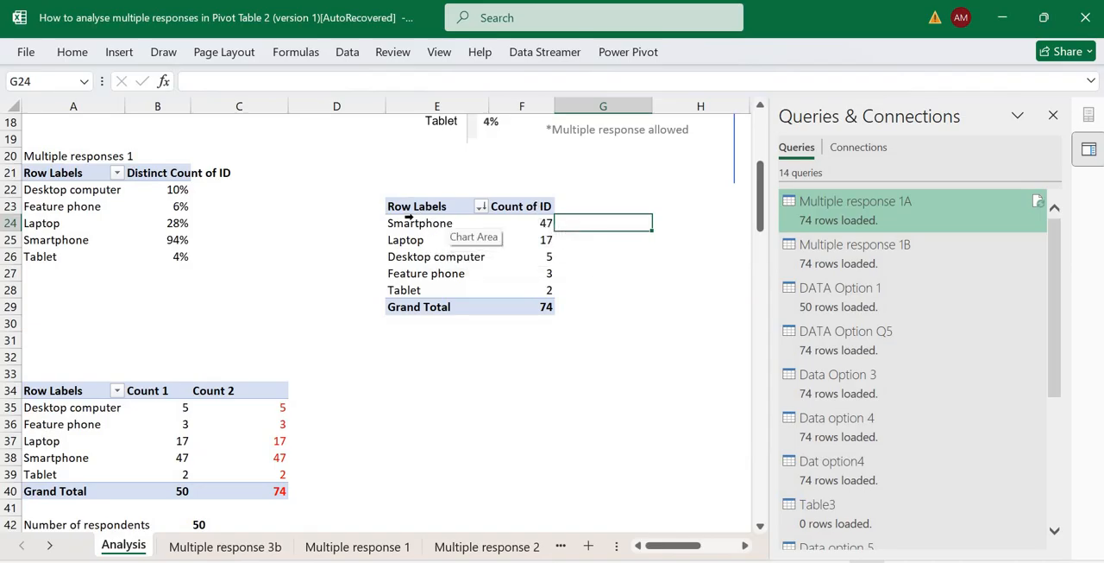
Enter =SUM(F24:F28) in cell G29 to total the device counts beside the PivotTable's grand total.
left_click(583, 302)
type("=sum(")
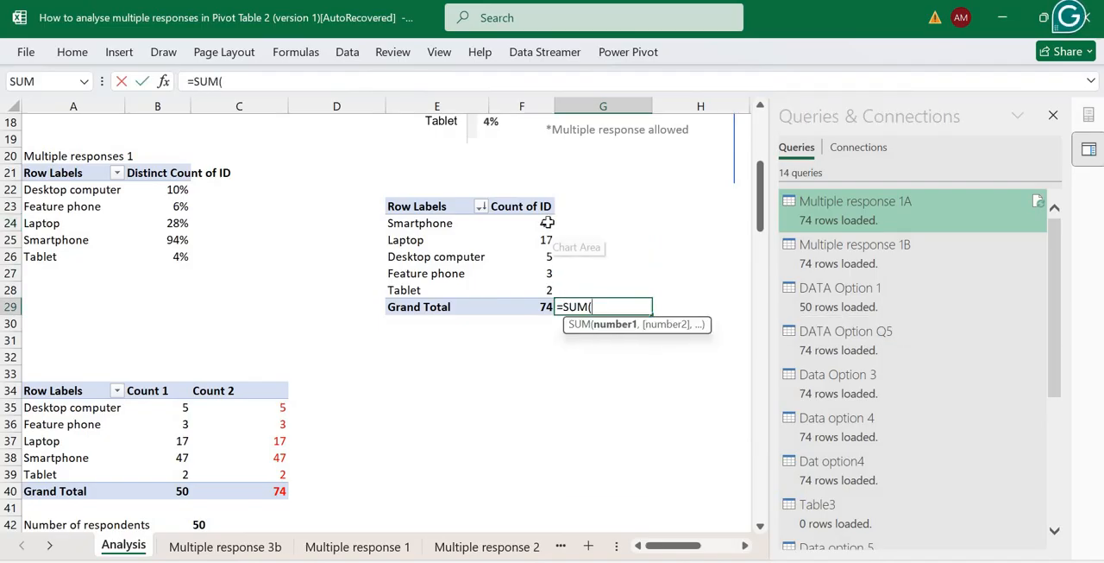
left_click_drag(547, 222, 545, 293)
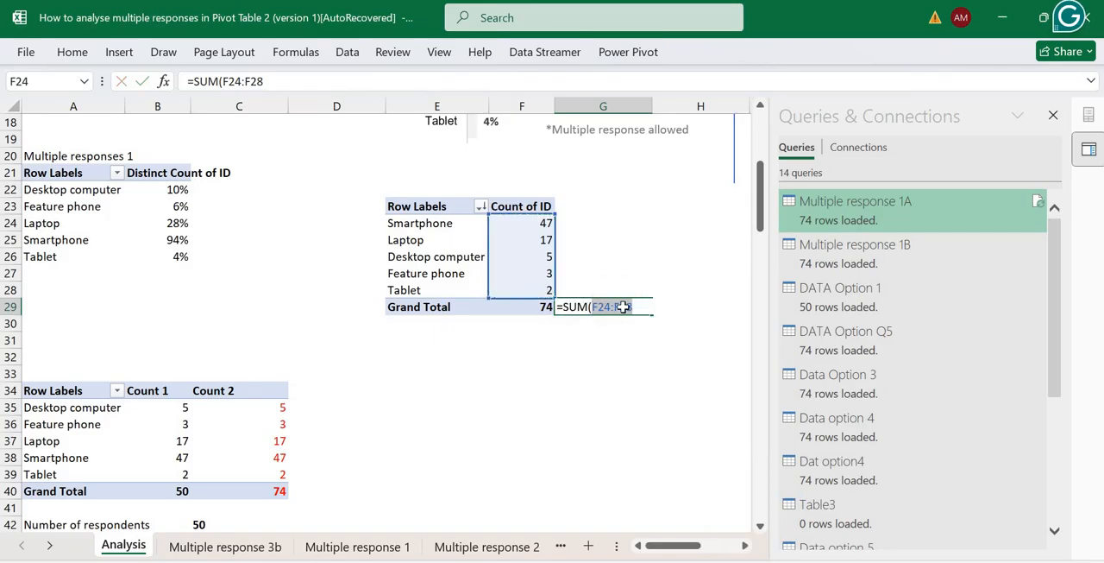
key("Return")
key("Up")
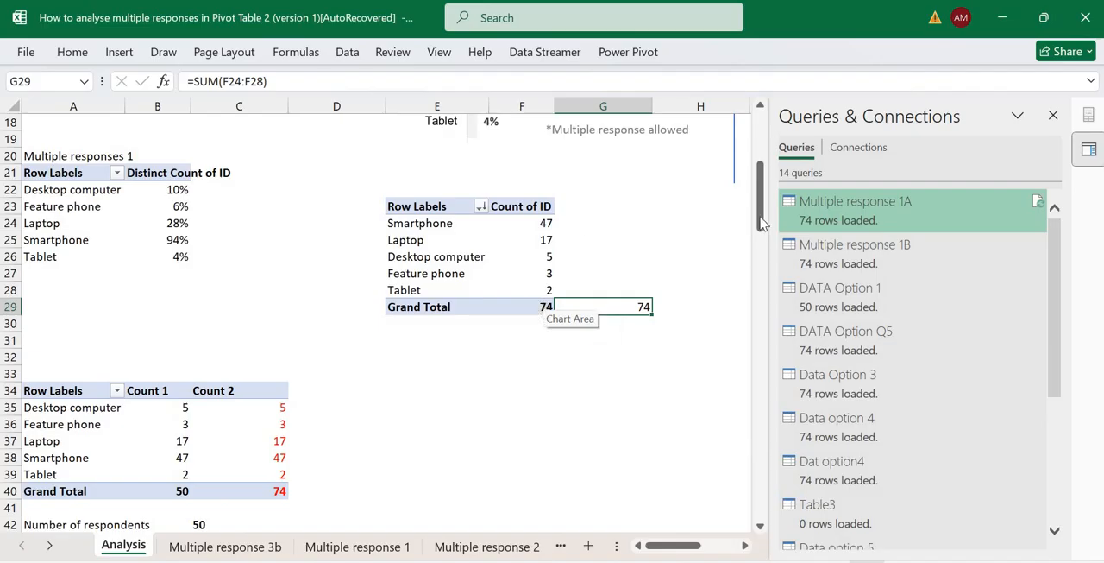
Show the new PivotTable's Count of ID values as % of Column Total.
left_click_drag(767, 178, 682, 205)
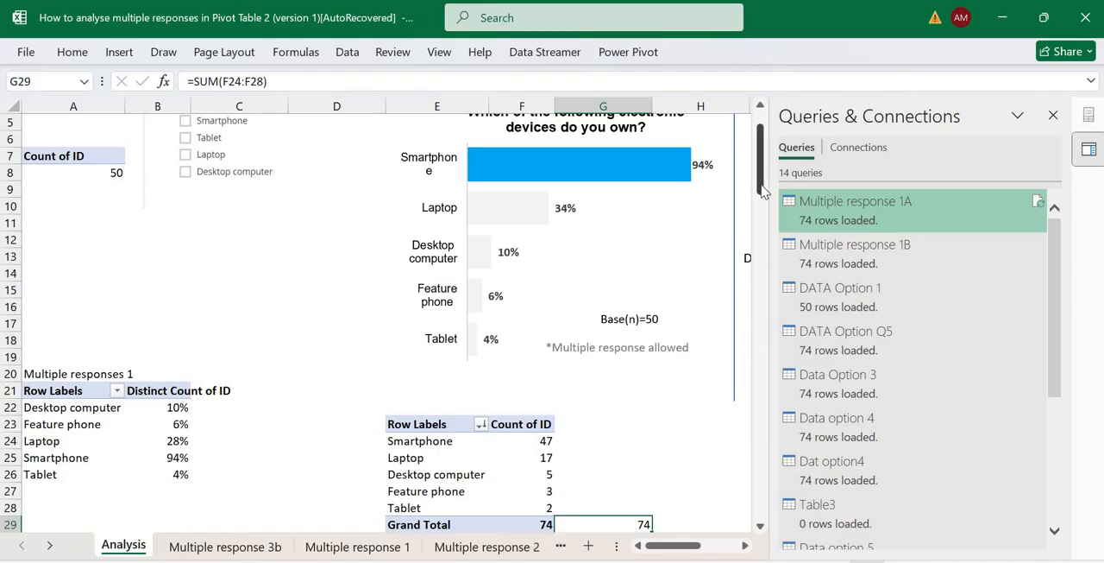
scroll(604, 328, "down", 2)
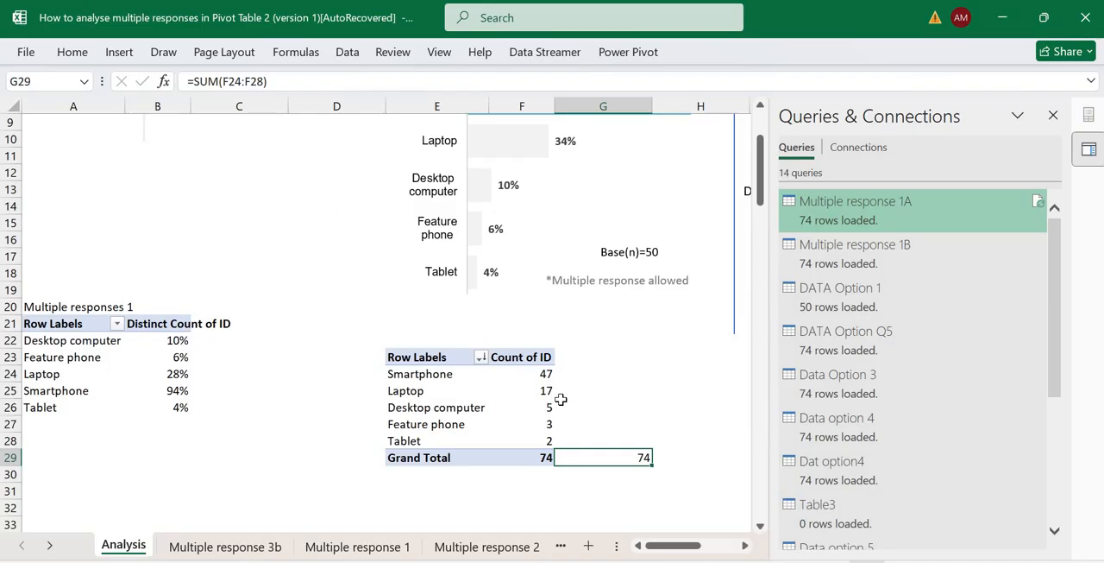
right_click(543, 423)
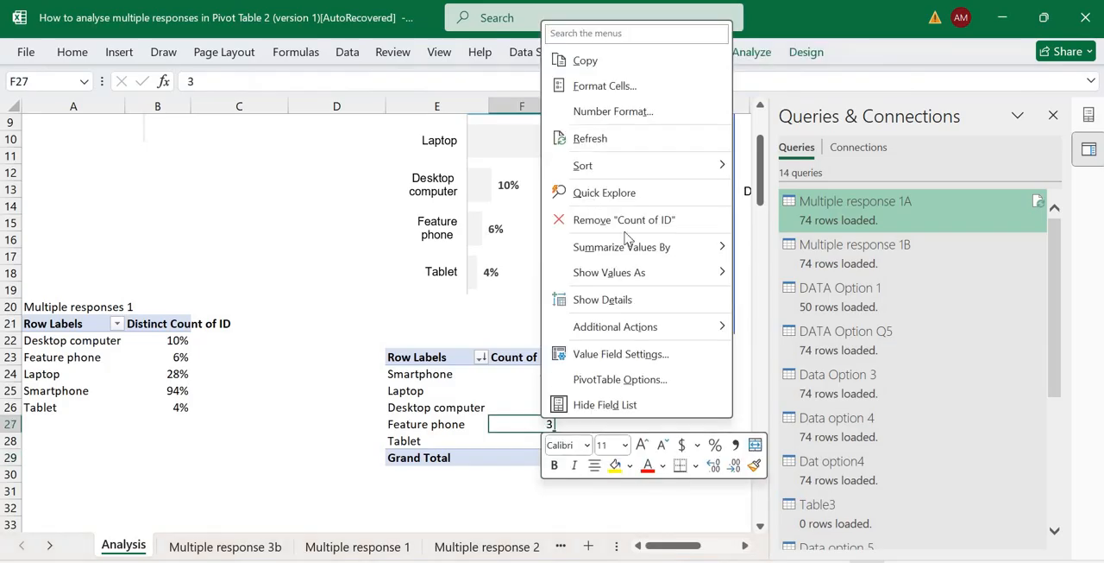
mouse_move(638, 272)
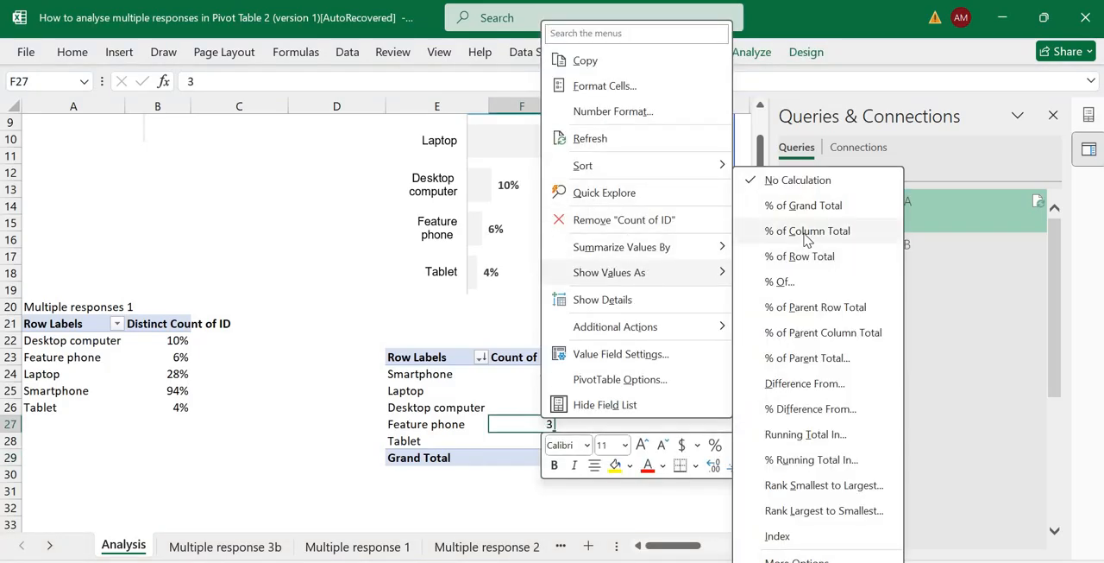
left_click(806, 233)
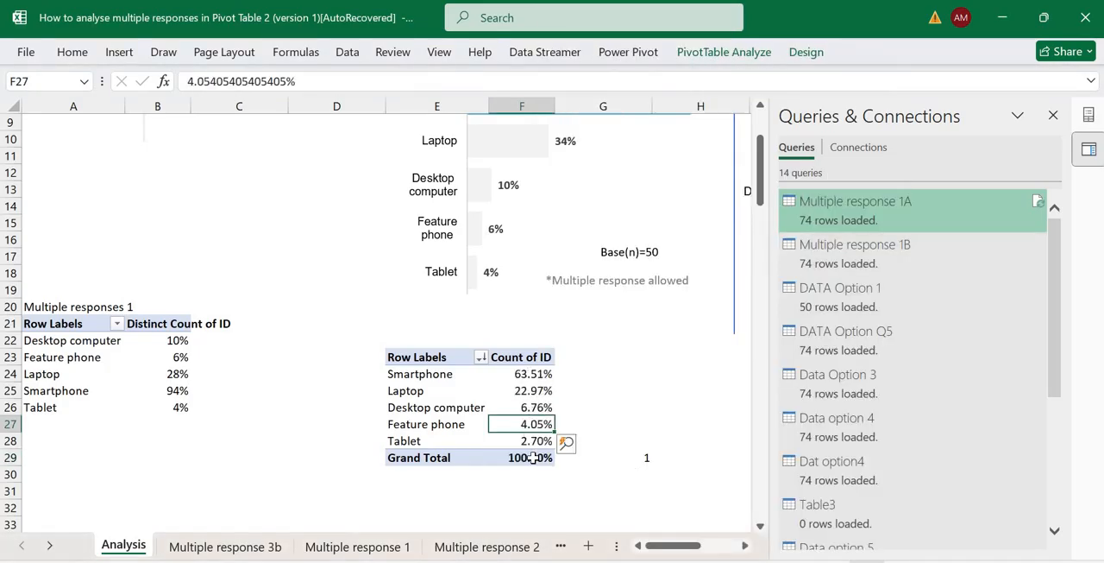
Format the PivotTable percentages in F24:F29 as whole percentages without decimals.
left_click_drag(527, 373, 528, 457)
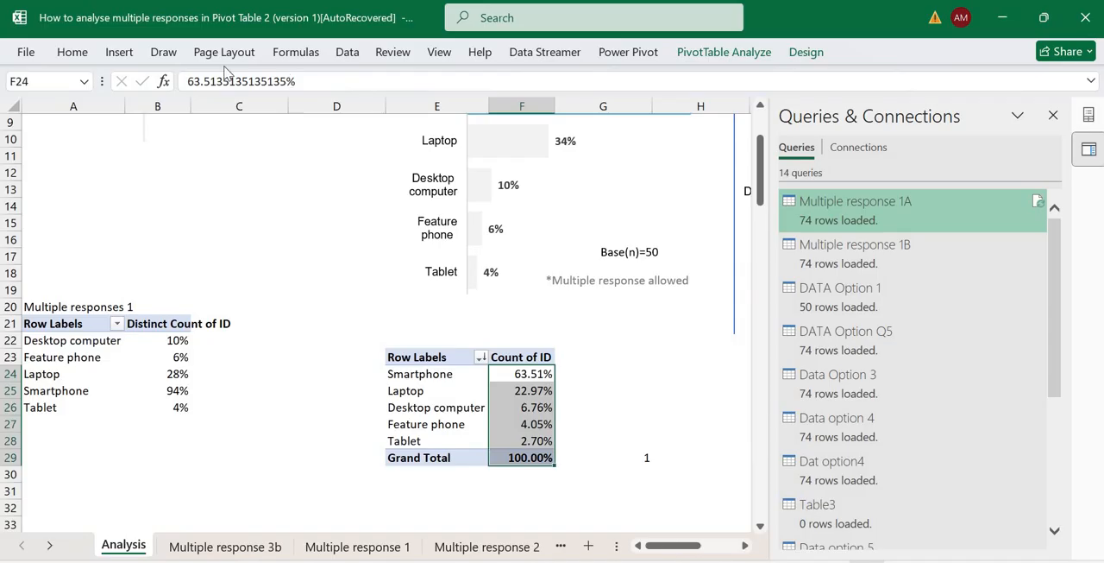
left_click(347, 52)
left_click(73, 52)
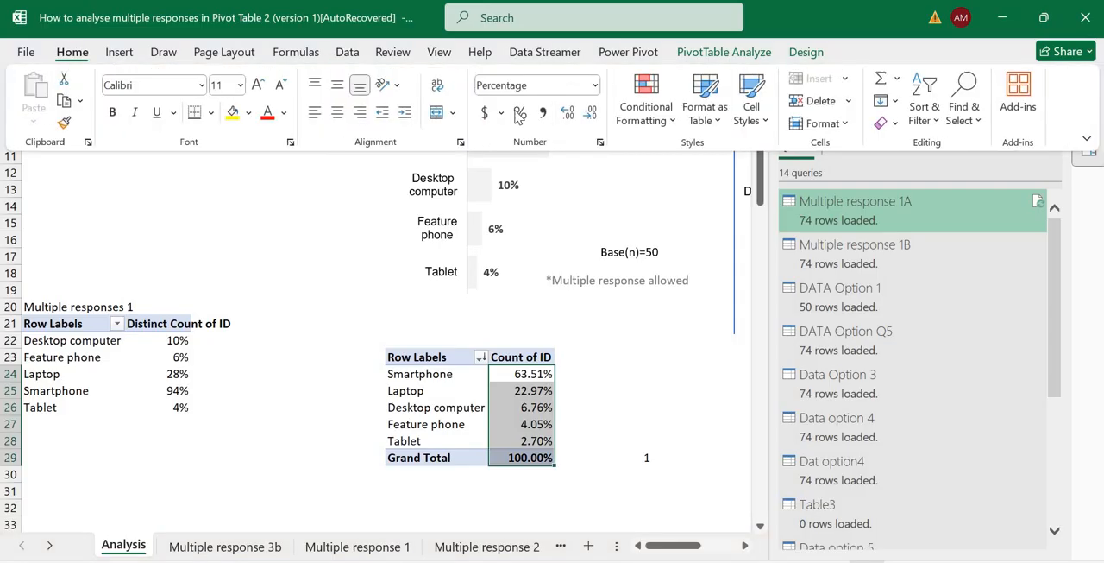
left_click(520, 113)
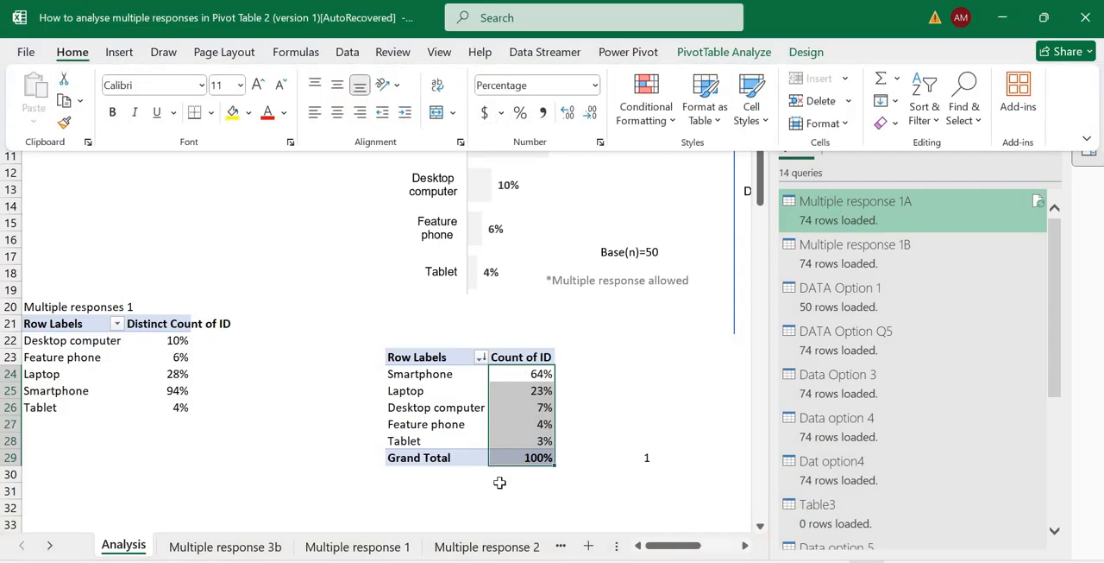
left_click(501, 489)
left_click(501, 481)
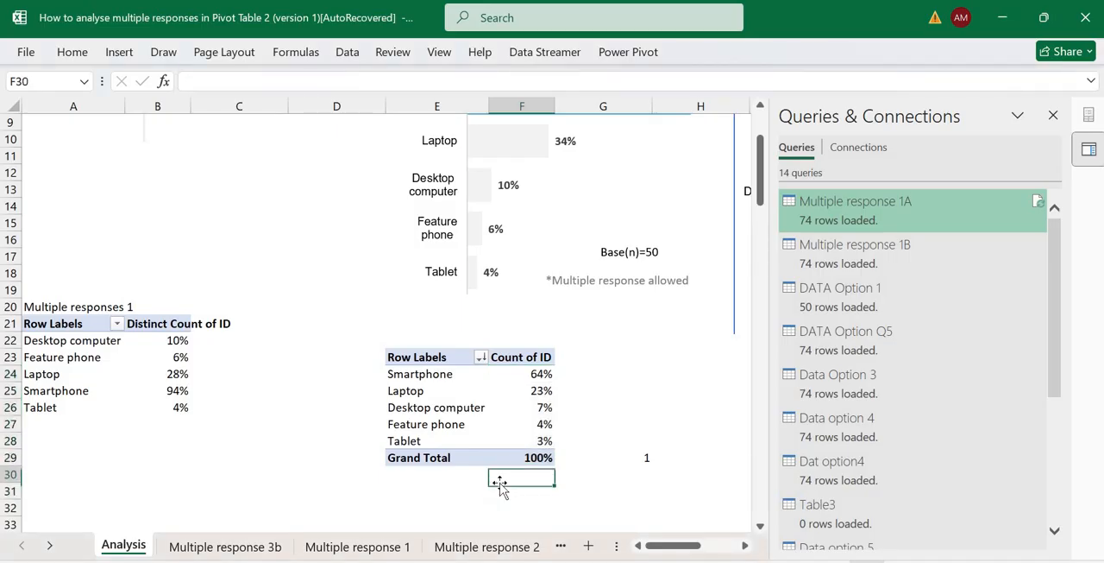
type("74")
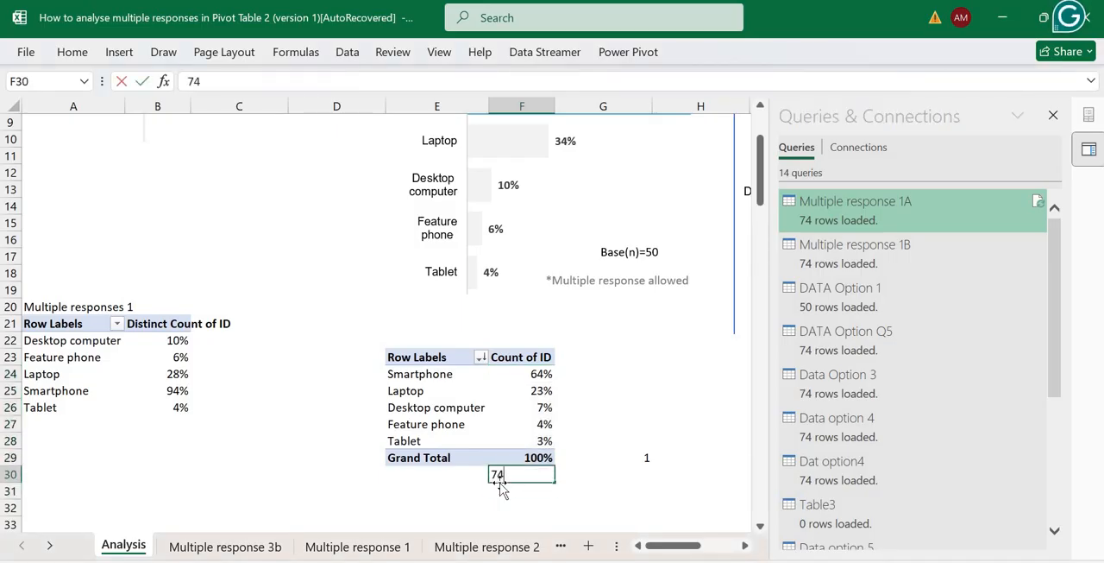
key("ctrl+Return")
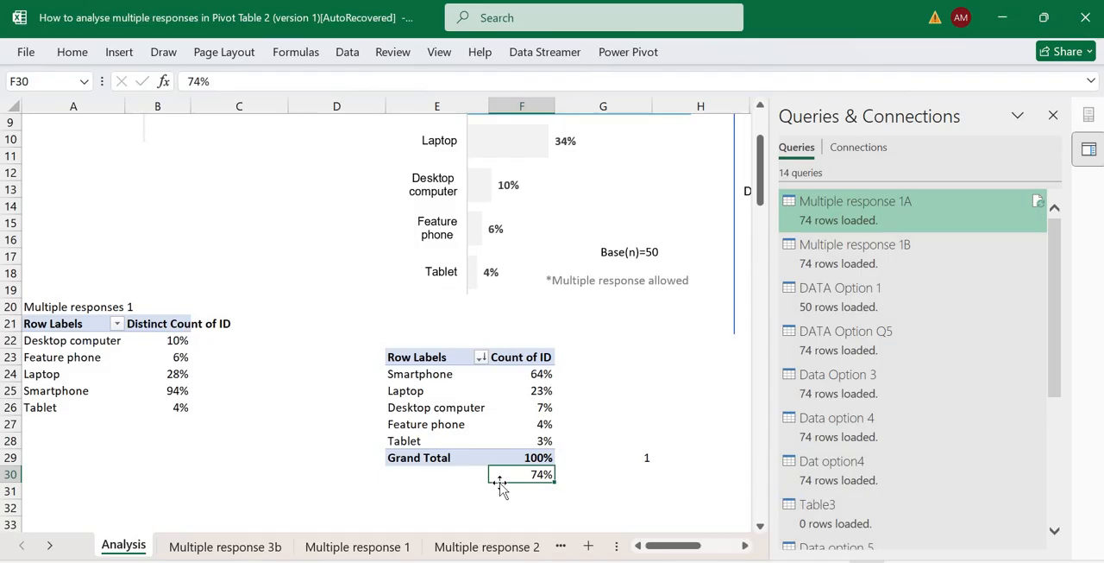
key("Delete")
key("Right")
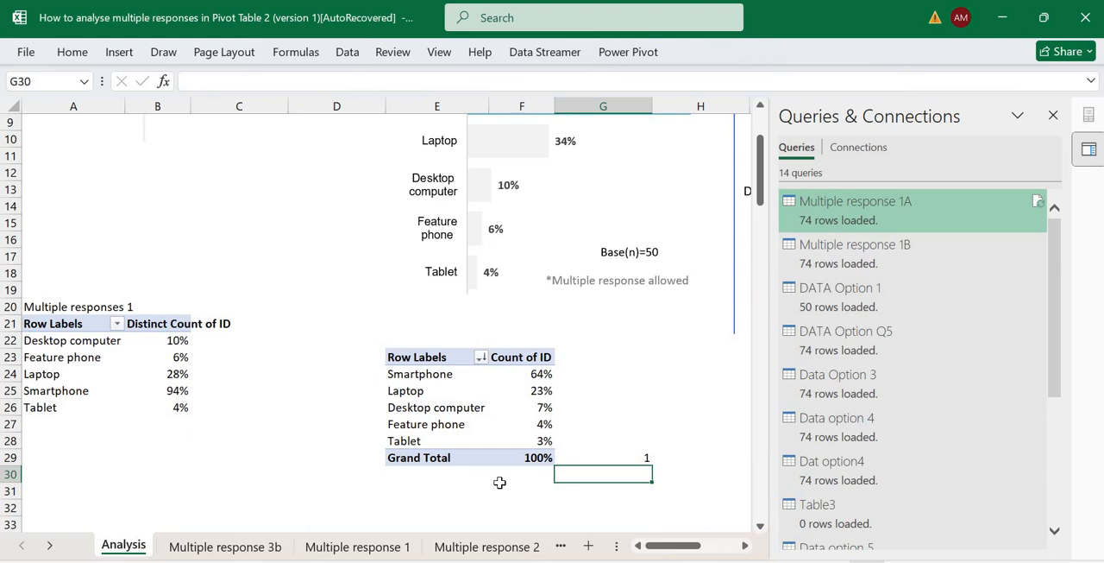
Compare the individual device percentages in the new PivotTable with its grand total.
left_click(536, 457)
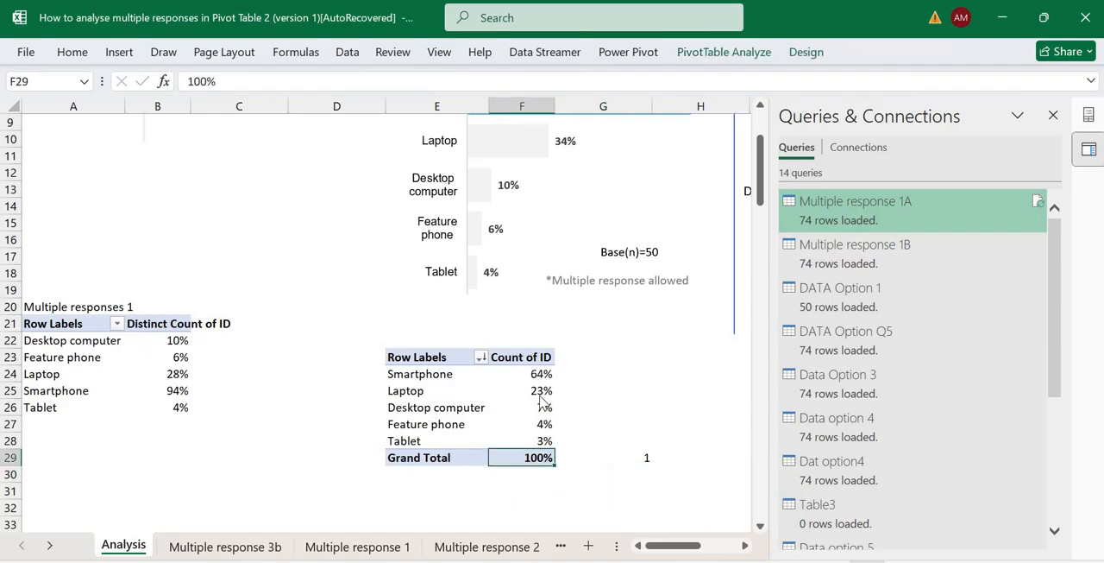
right_click(524, 373)
key("Escape")
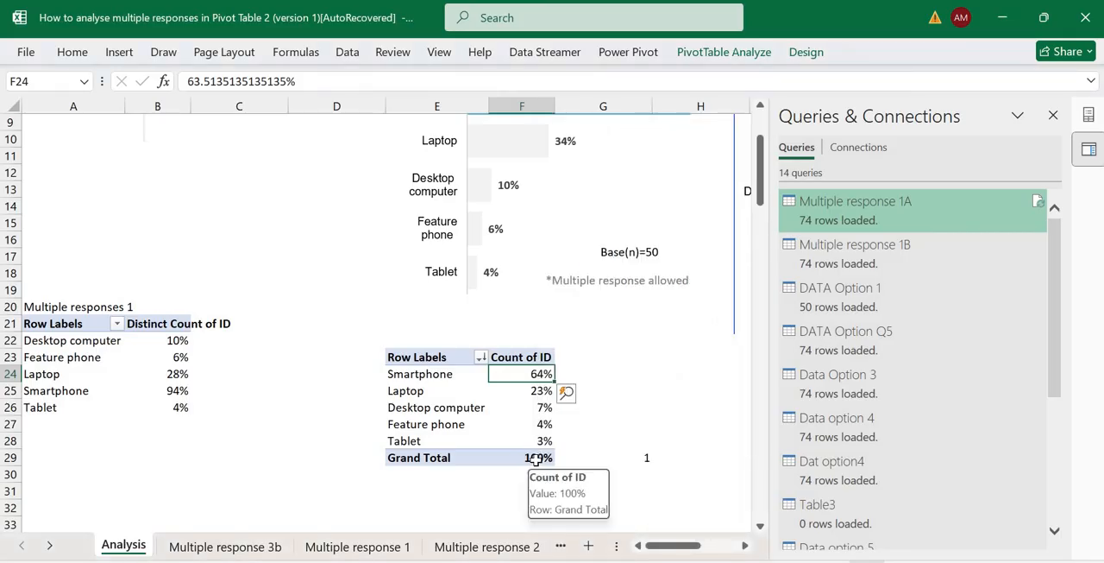
left_click(537, 460)
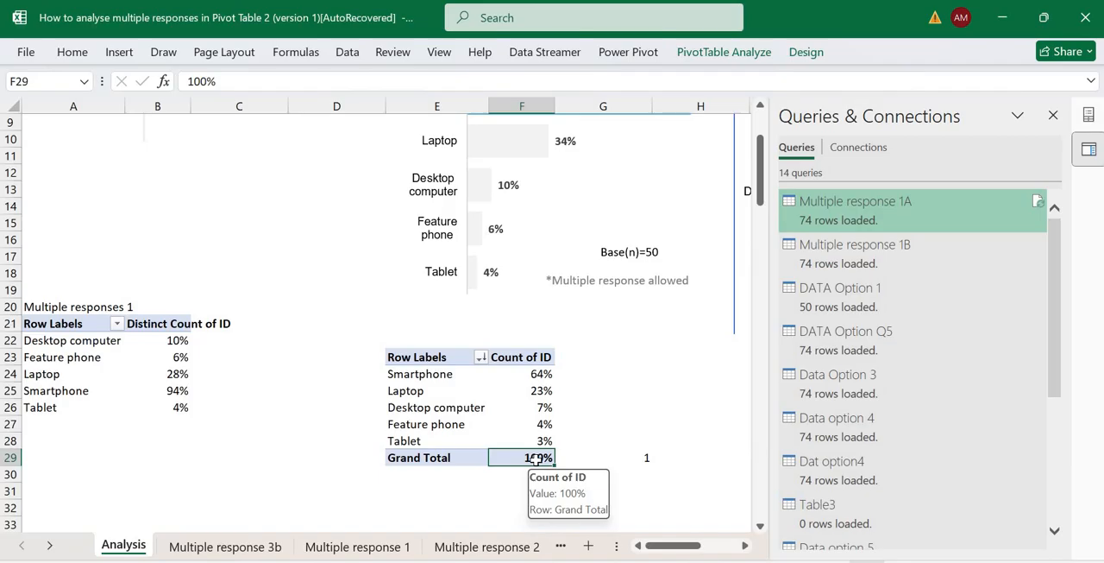
left_click(535, 373)
left_click_drag(537, 436, 540, 442)
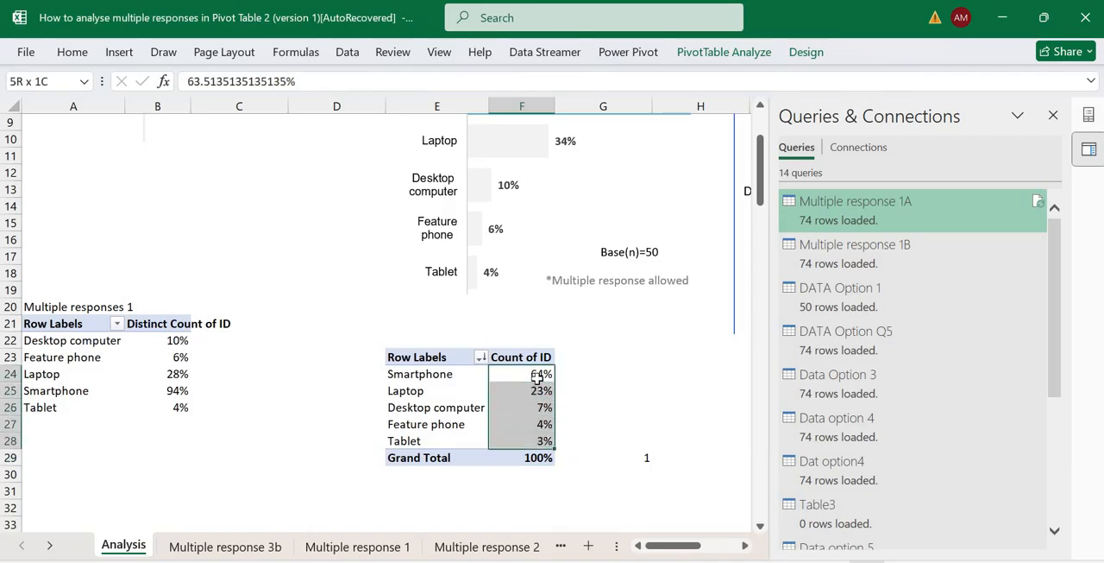
left_click_drag(537, 375, 535, 447)
left_click(529, 464)
Enter 74 as the total number of responses in cell G30, beneath the SUM formula.
left_click(531, 472)
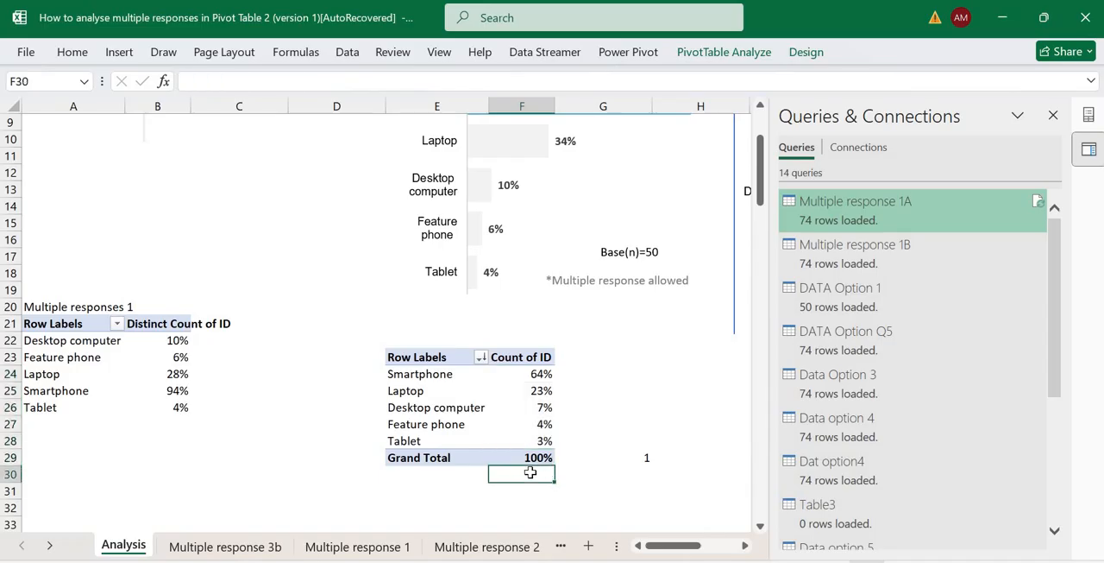
key("Right")
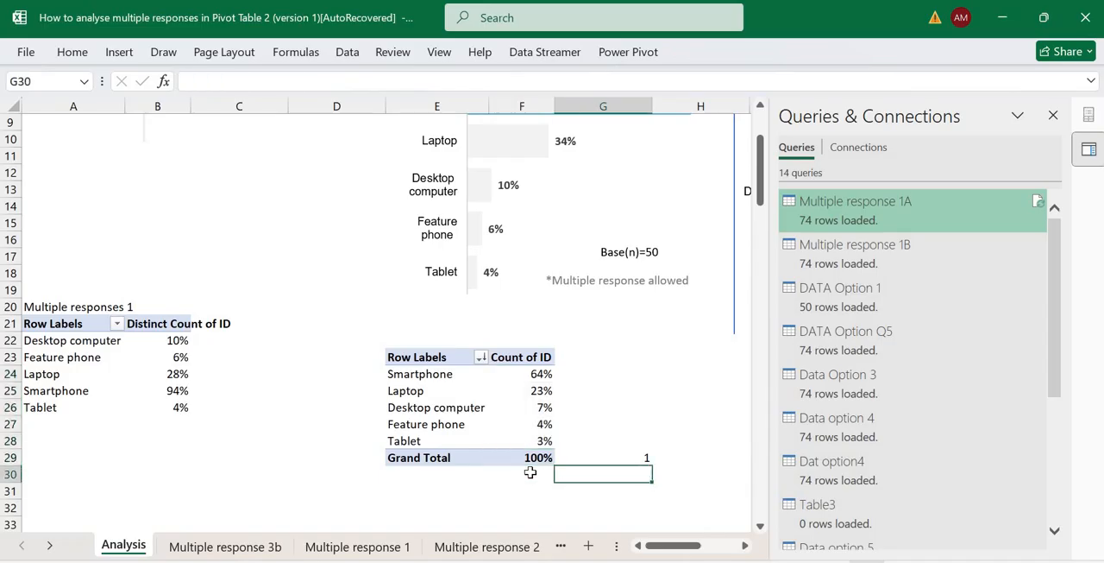
type("74")
key("ctrl+Return")
key("Up")
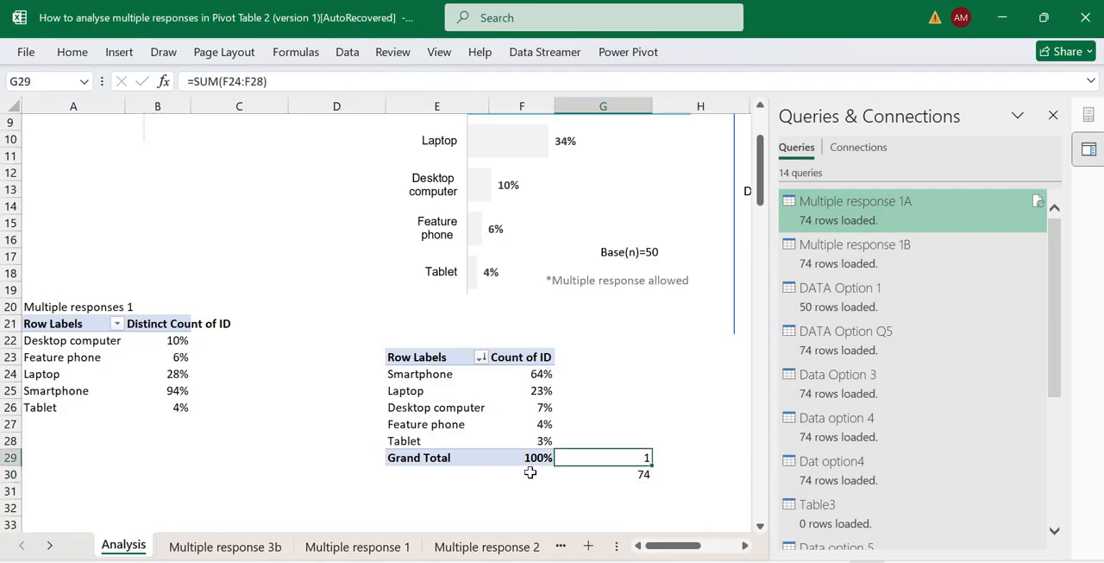
Clear the SUM formula from cell G29 next to the PivotTable's grand total.
key("Delete")
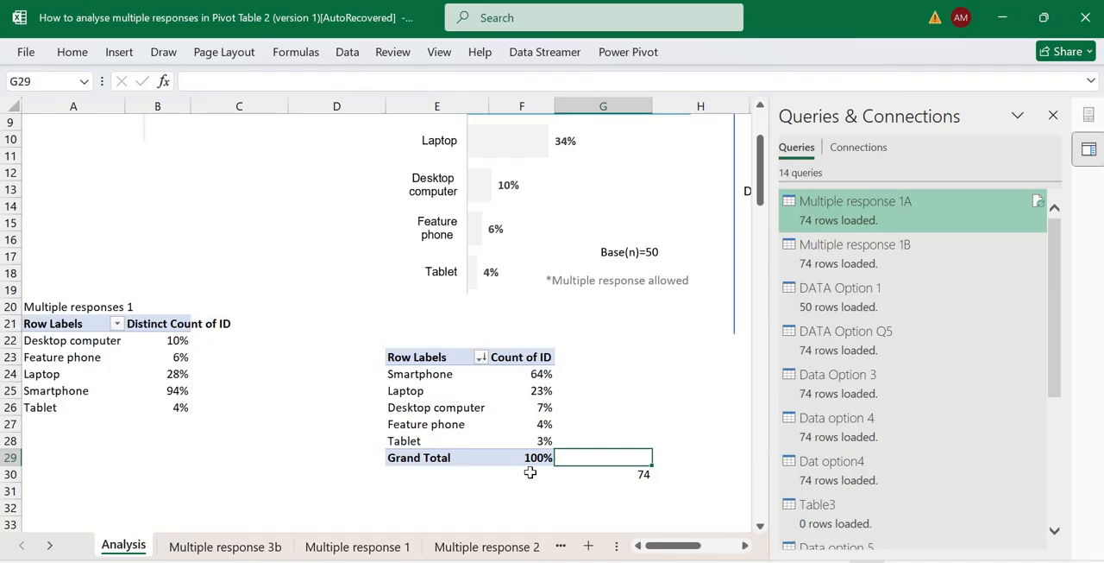
key("Up")
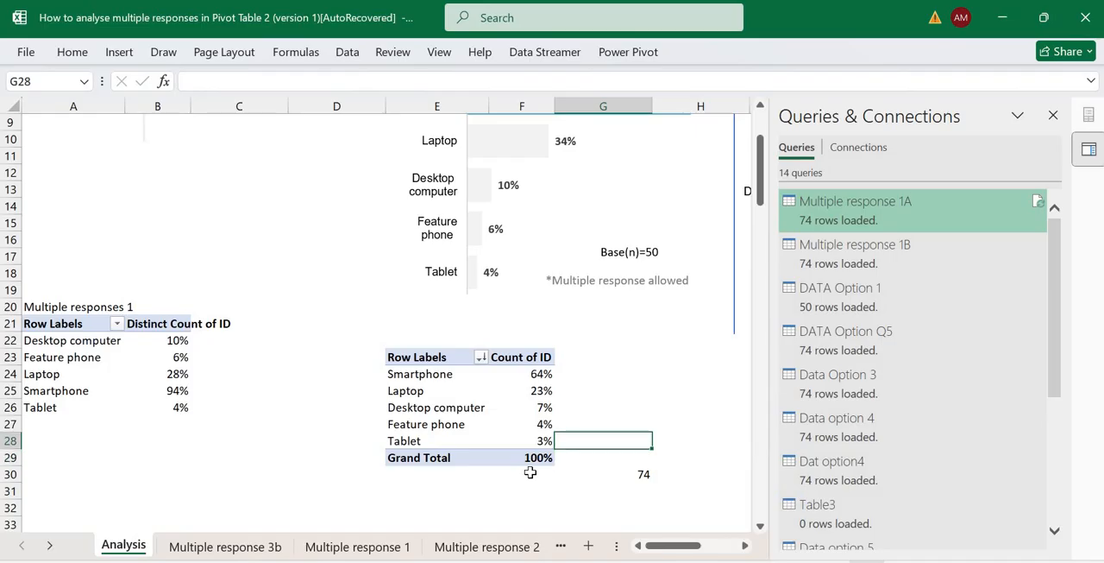
left_click(526, 374)
left_click_drag(527, 373, 532, 456)
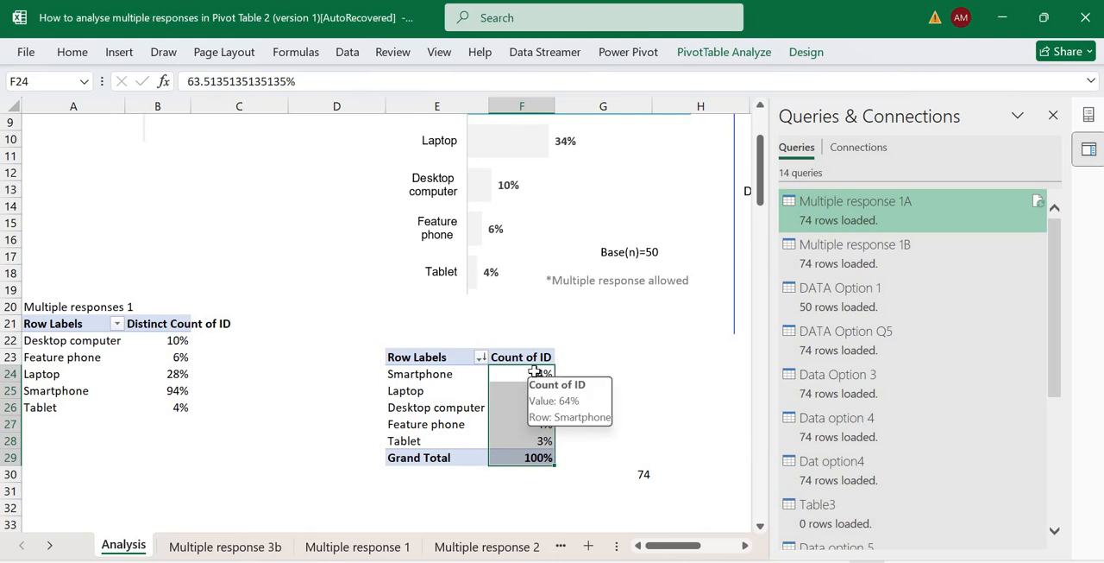
left_click(533, 390)
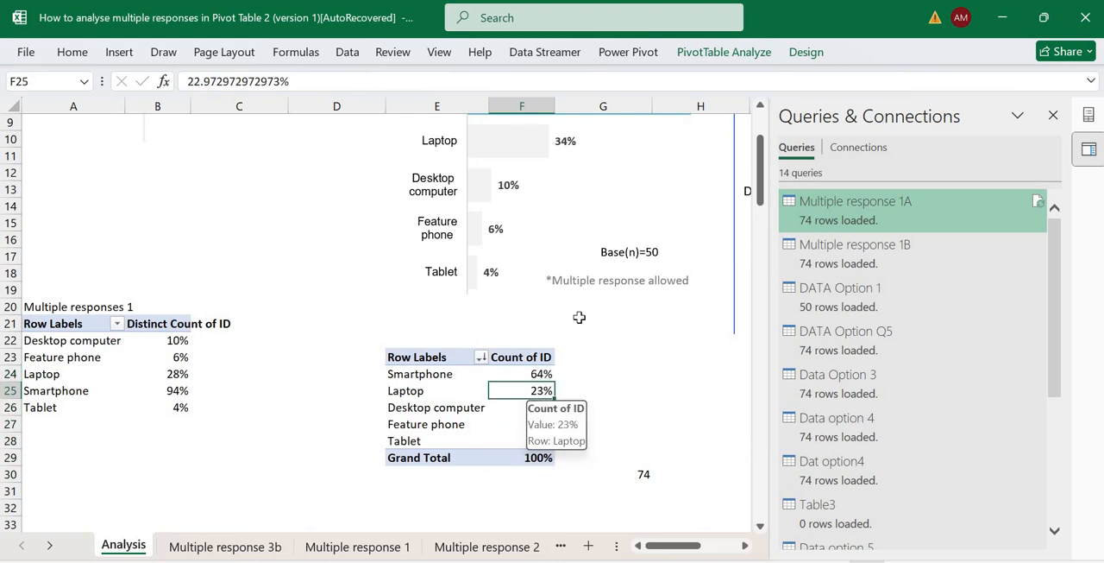
Duplicate the Count of ID PivotTable in E23:F29 to the range starting at cell E31.
left_click(422, 346)
left_click_drag(422, 354, 537, 465)
key("ctrl+c")
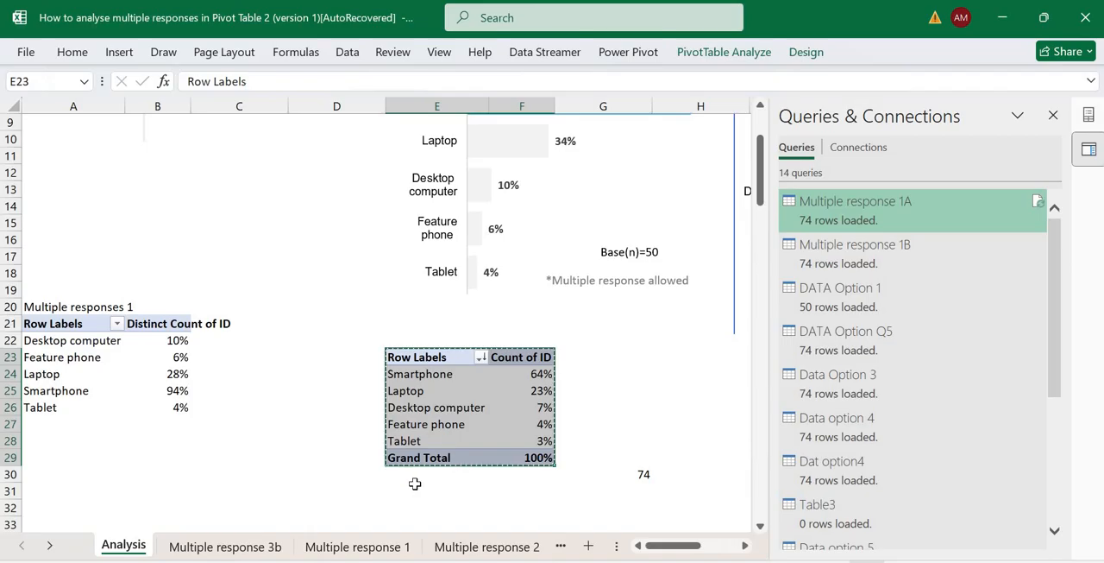
left_click(417, 490)
key("ctrl+v")
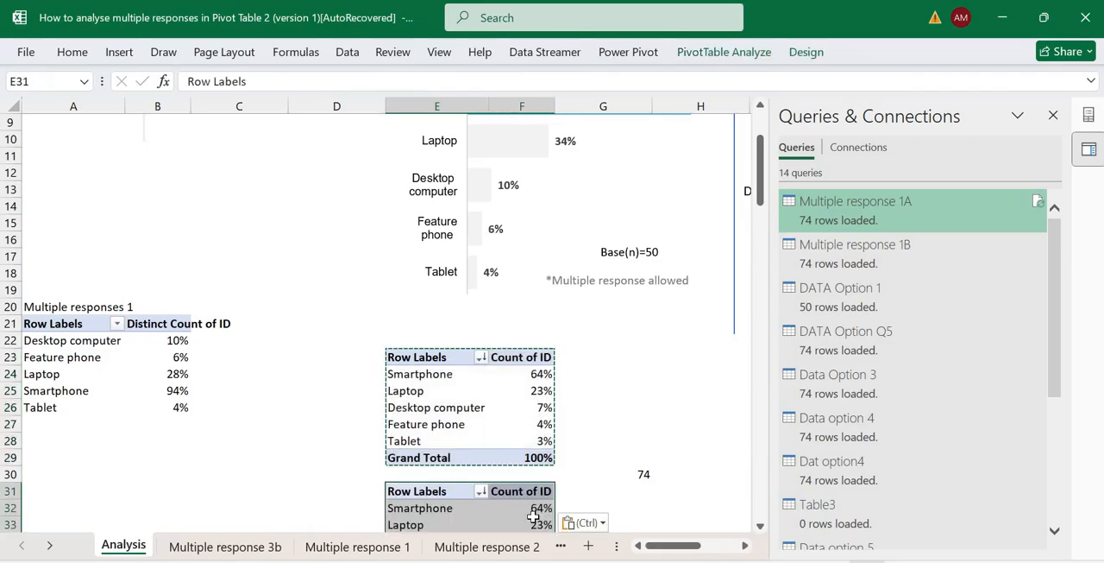
Summarize the ID values in the duplicated PivotTable by Distinct Count.
left_click(535, 523)
key("Down")
key("Down")
key("Down")
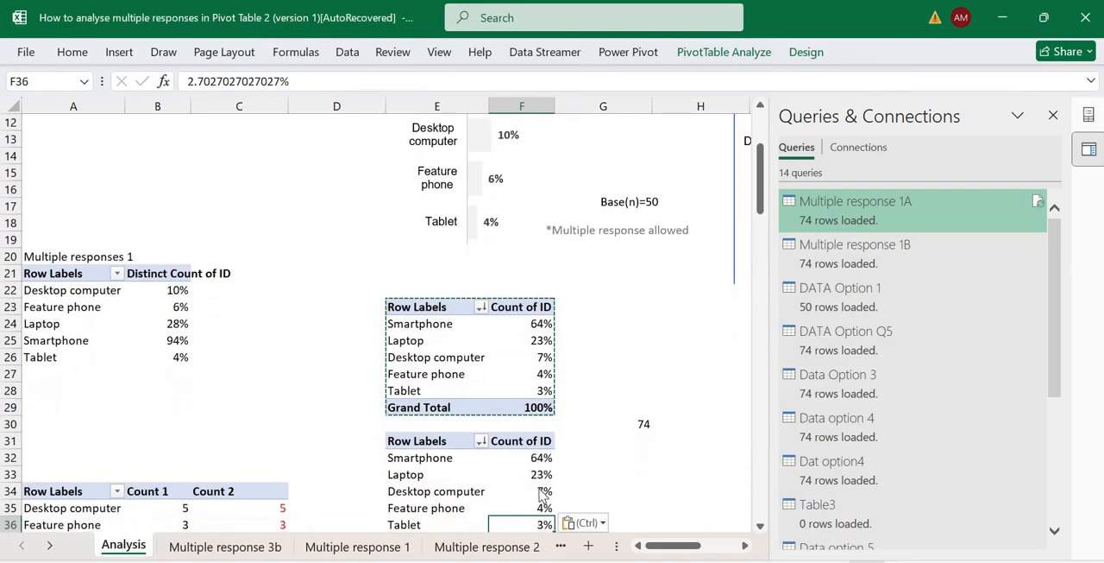
right_click(542, 491)
mouse_move(666, 318)
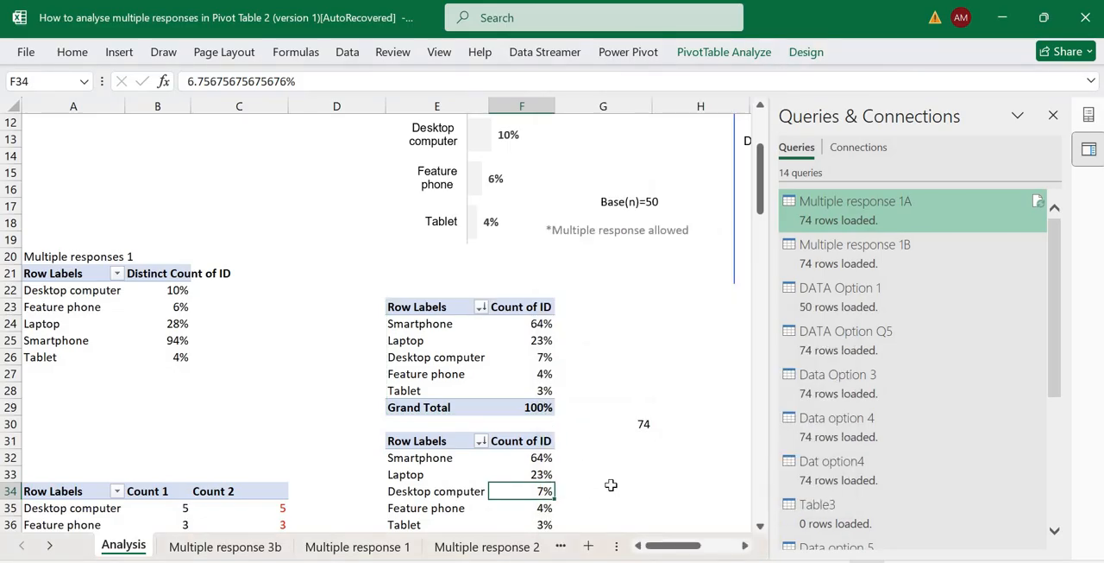
left_click_drag(582, 457, 580, 491)
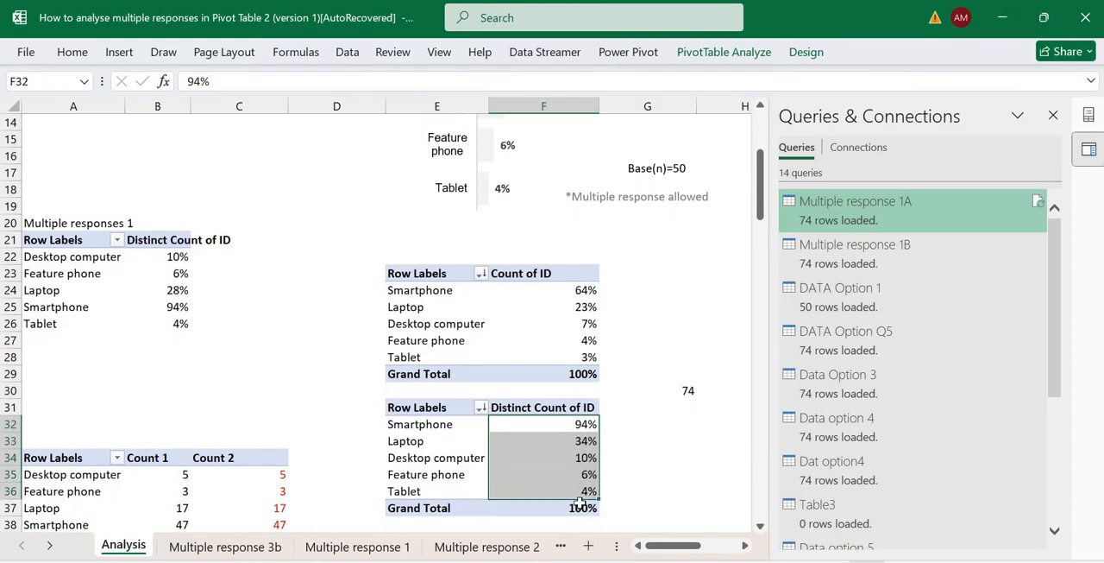
left_click(581, 508)
Show the Distinct Count of ID values with No Calculation instead of as percentages.
right_click(579, 457)
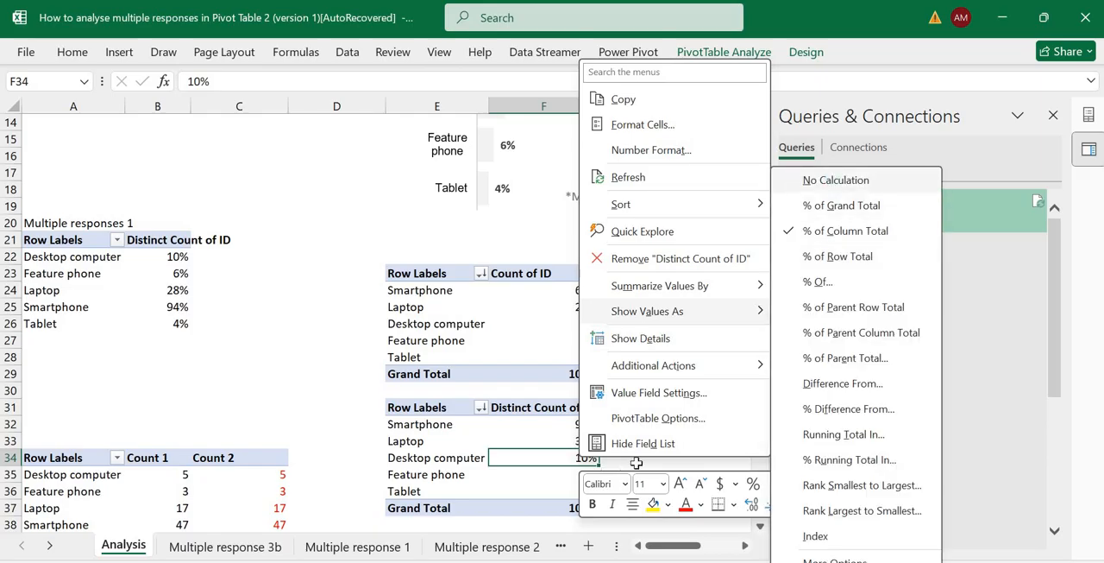
left_click(834, 181)
key("Down")
key("Down")
key("Down")
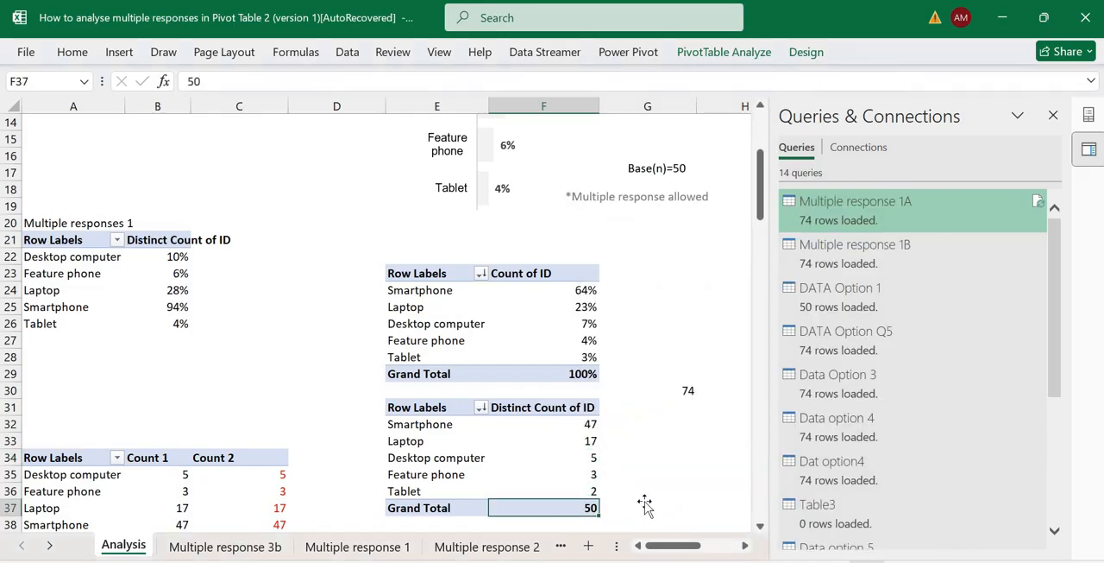
Enter 50 in cell G37, beside the grand total of the Distinct Count PivotTable.
left_click(661, 506)
type("50")
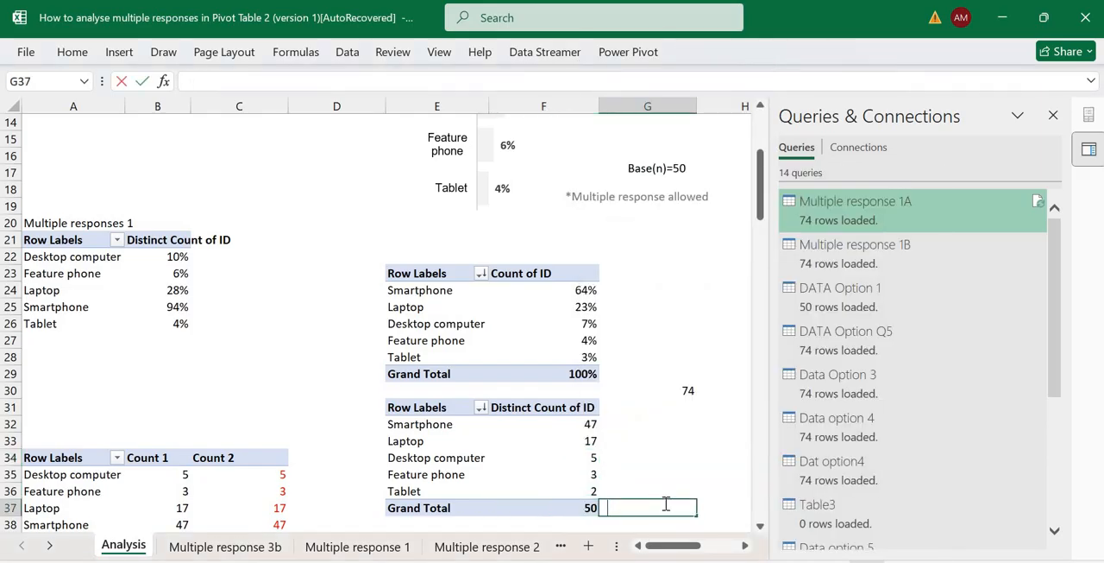
key("ctrl+Return")
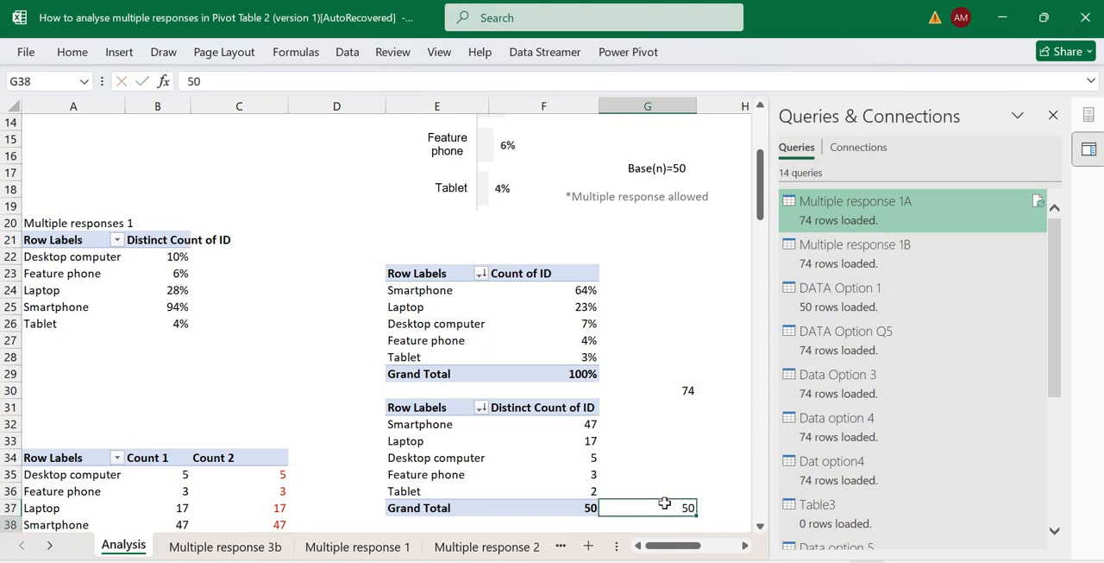
scroll(665, 505, "down", 1)
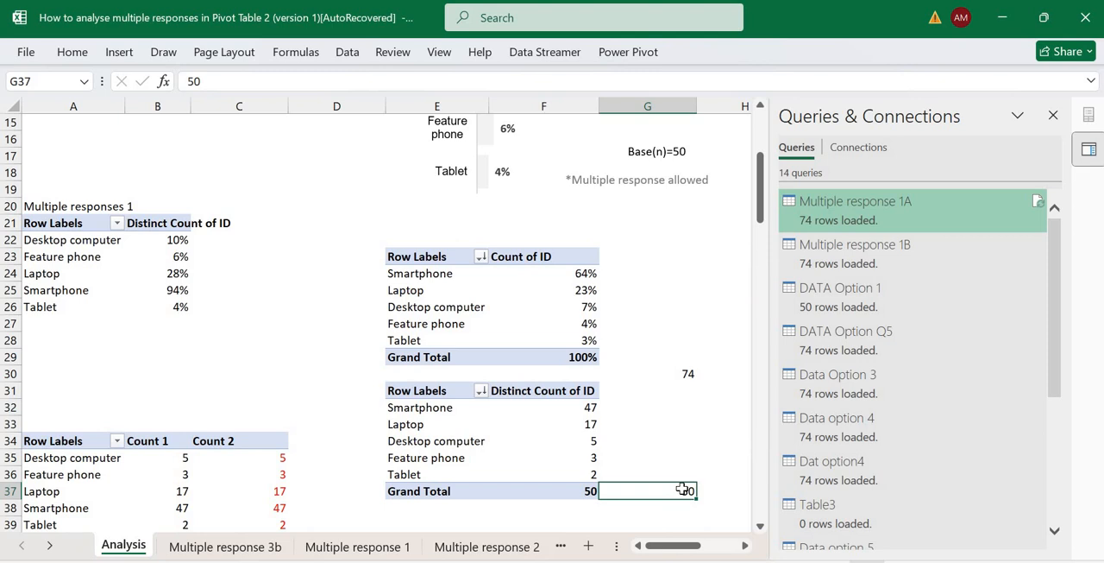
Enter the note "Base(n)=Total sample" in cell G38, beneath the sample size.
key("Down")
key("Left")
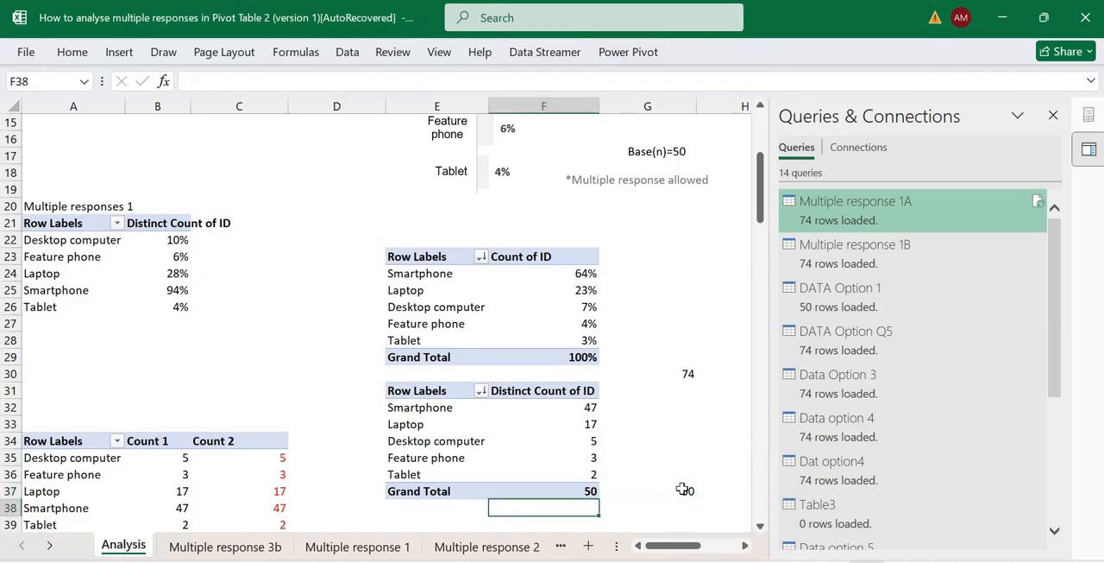
key("Left")
key("Right")
key("Right")
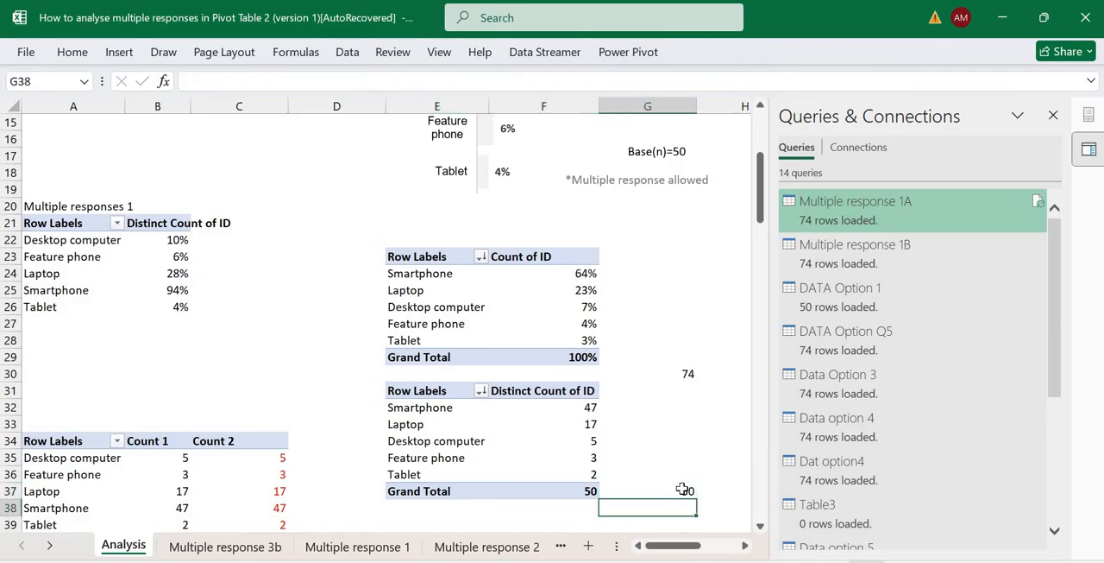
type("Base")
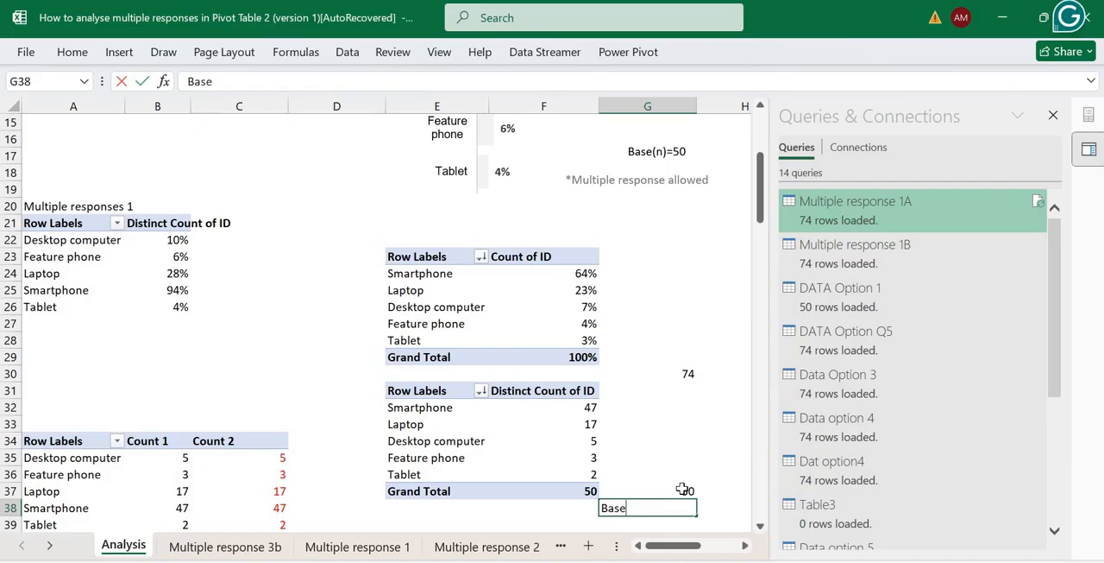
type("9")
key("BackSpace")
type("(n)=Total =")
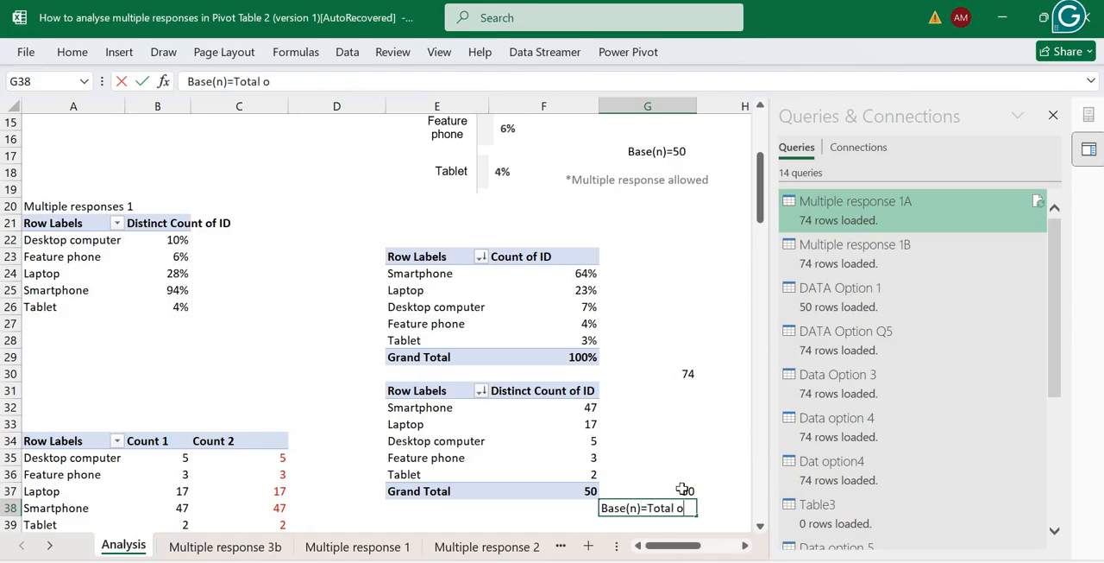
key("BackSpace")
type("samsple")
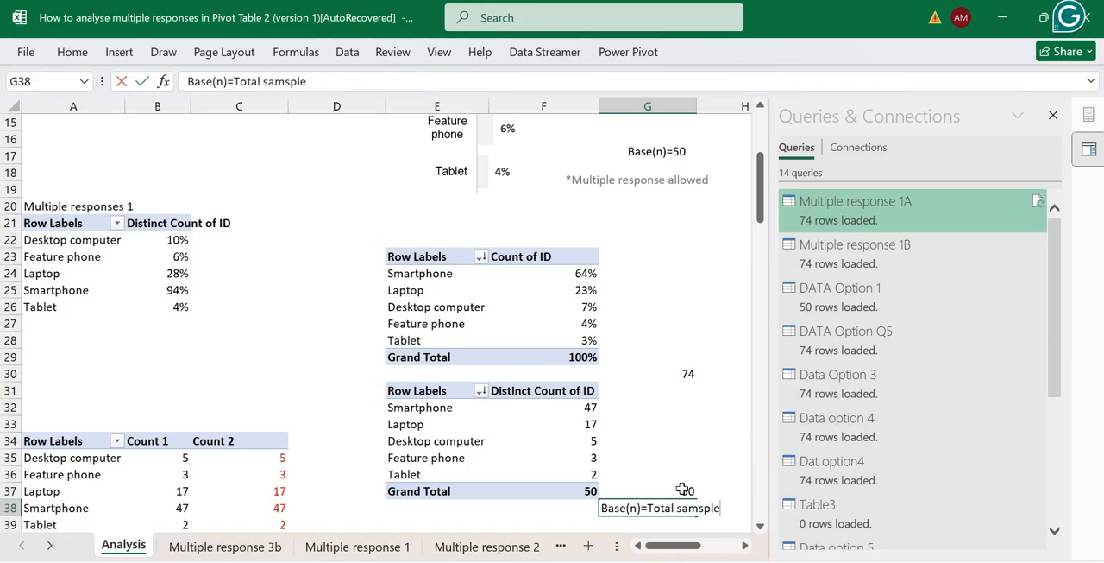
key("BackSpace")
key("BackSpace")
key("BackSpace")
key("BackSpace")
type("ple")
key("Return")
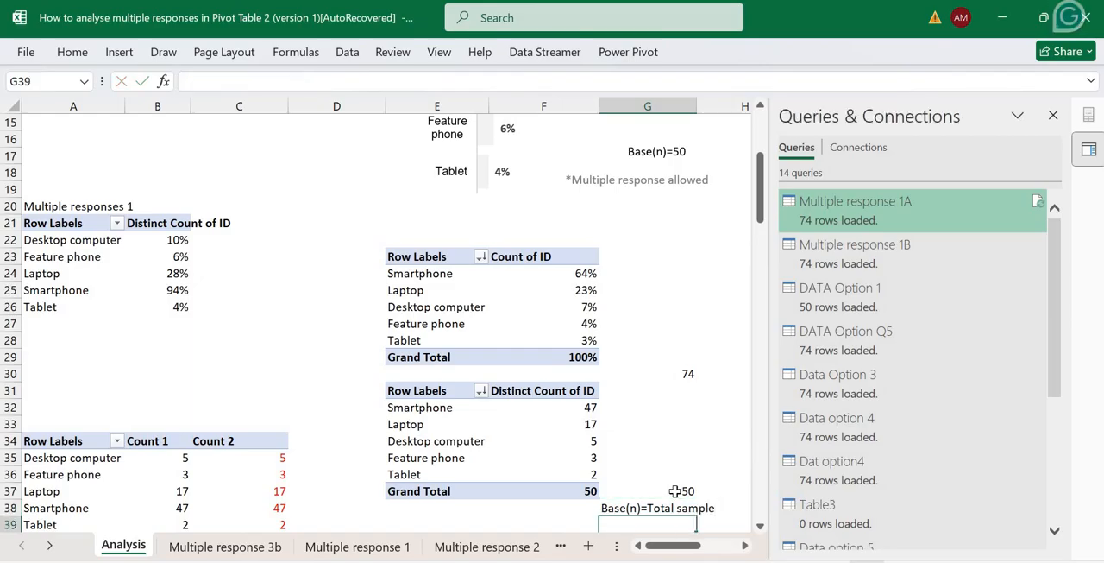
left_click(675, 490)
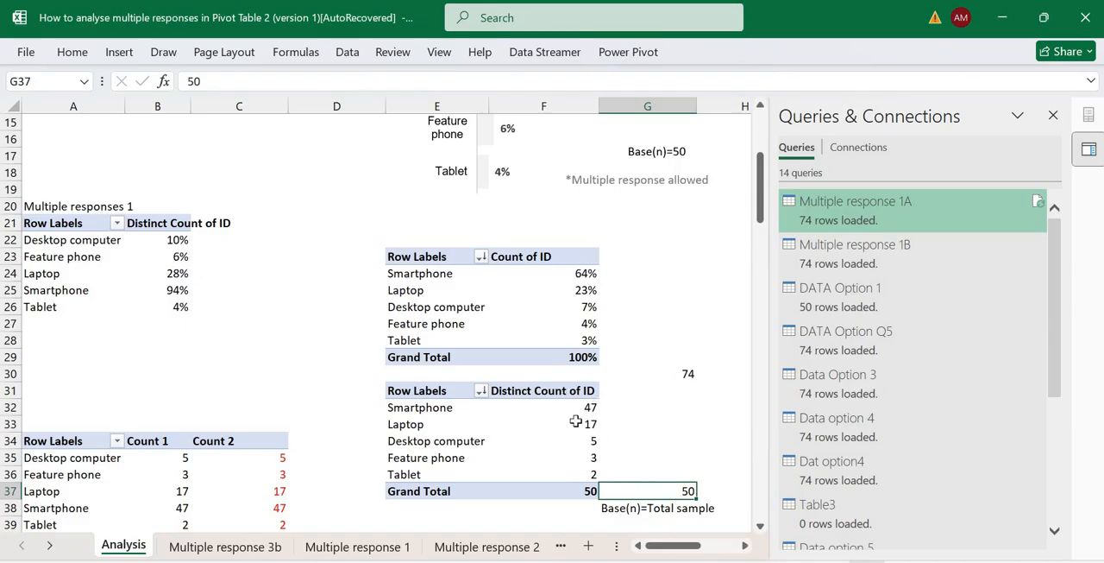
Show the Count of ID values in the first PivotTable with No Calculation.
mouse_move(576, 421)
right_click(580, 293)
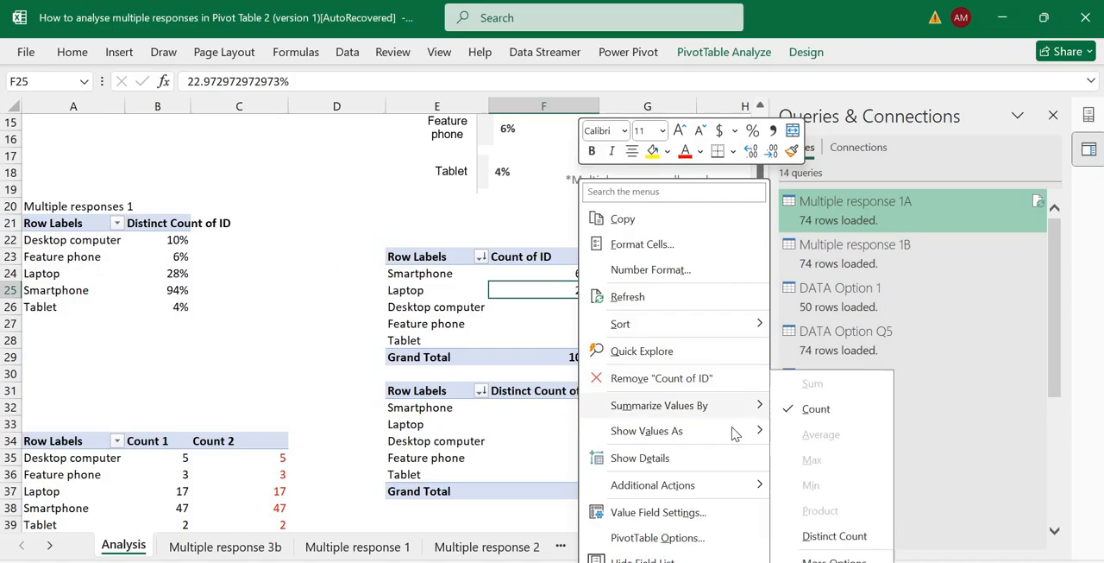
mouse_move(734, 432)
left_click(837, 181)
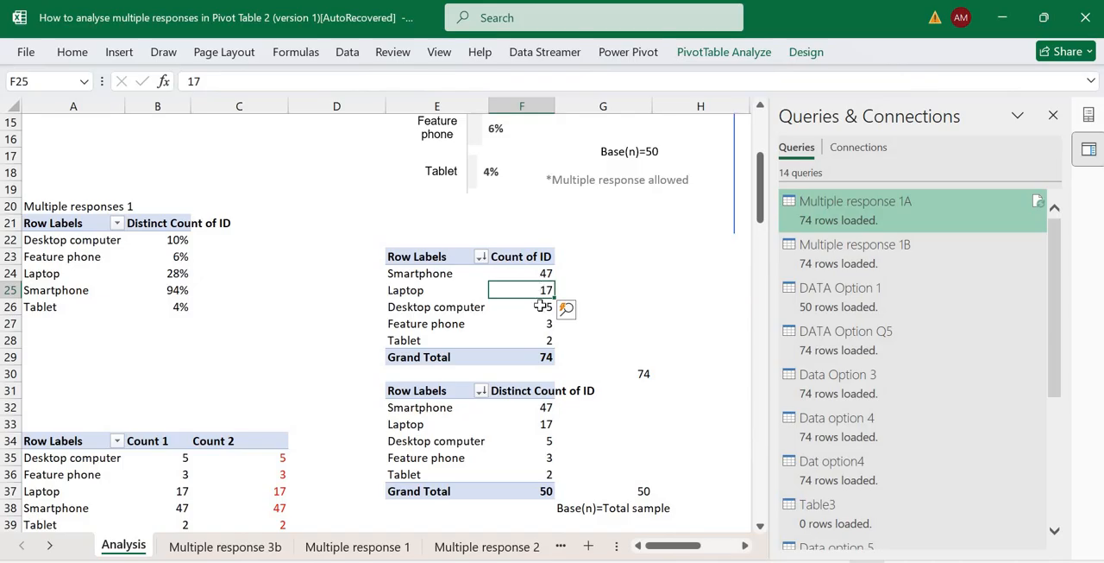
Compare the Count of ID and Distinct Count of ID headings and grand totals of the two PivotTables.
mouse_move(539, 306)
left_click(539, 357)
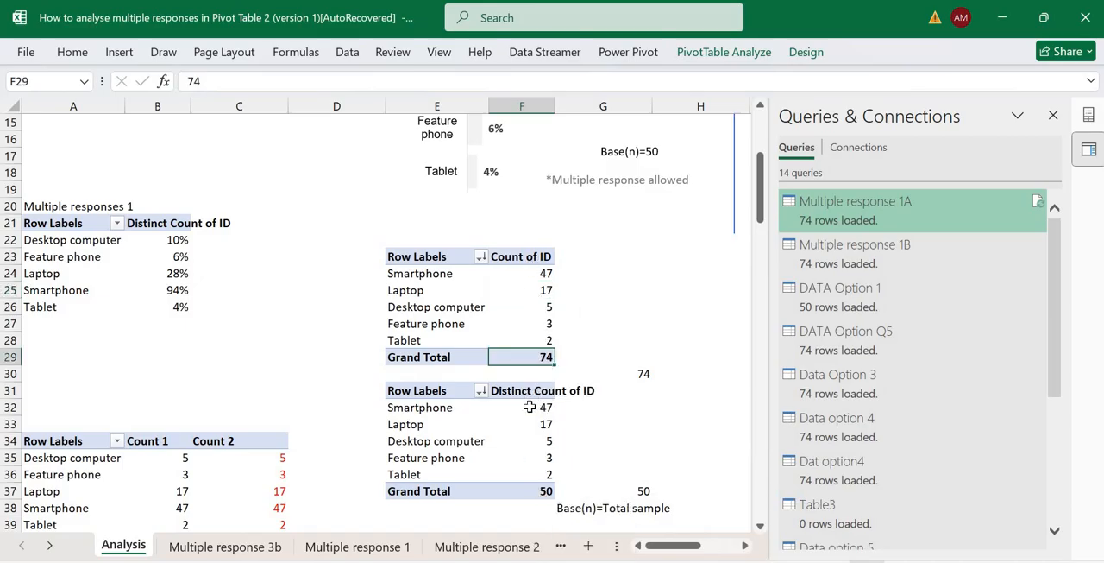
left_click(525, 391)
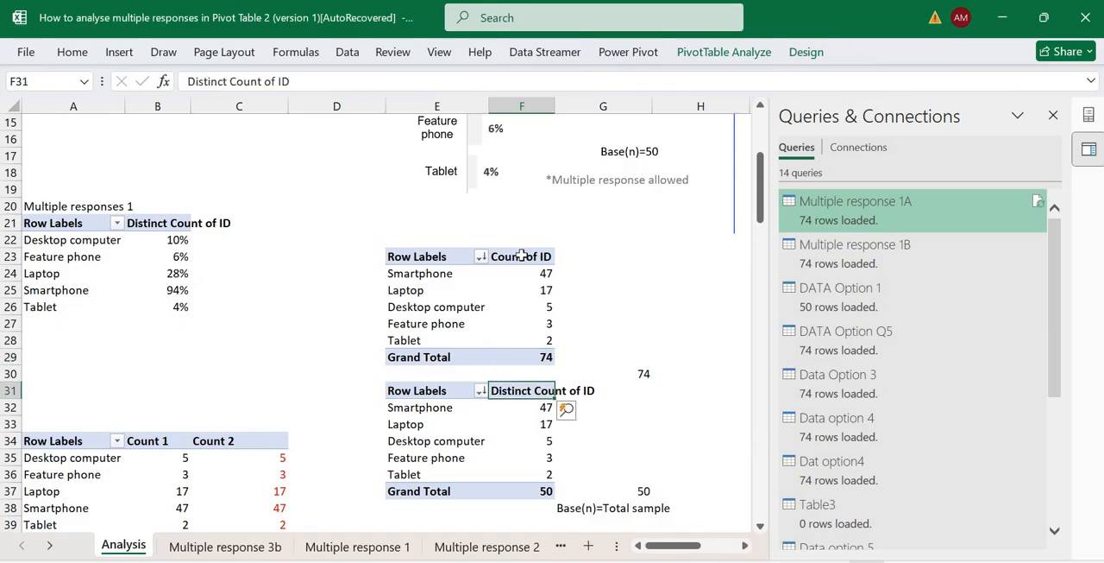
left_click(528, 260)
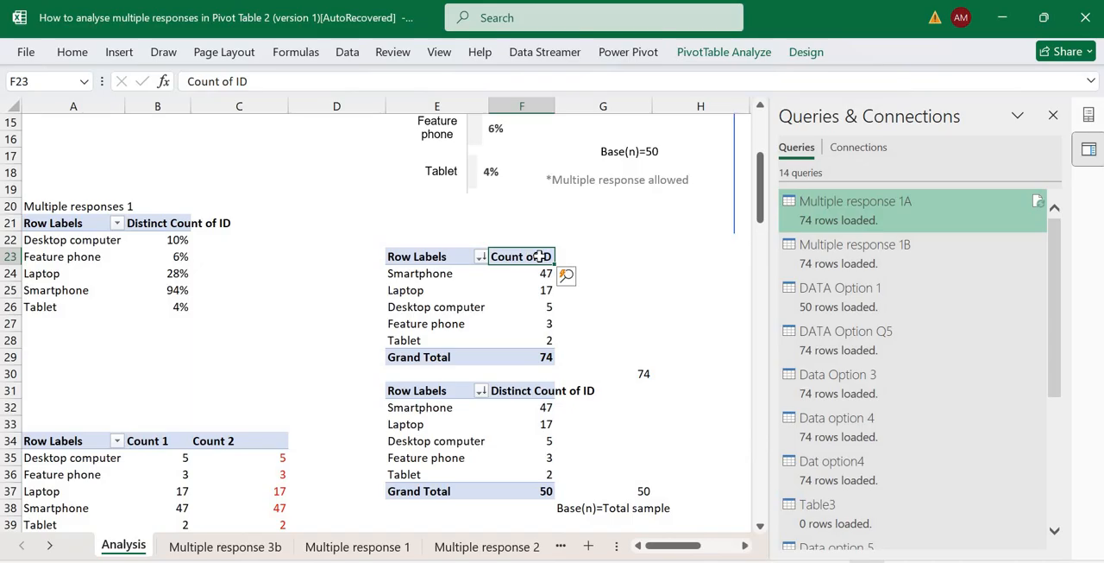
left_click(541, 360)
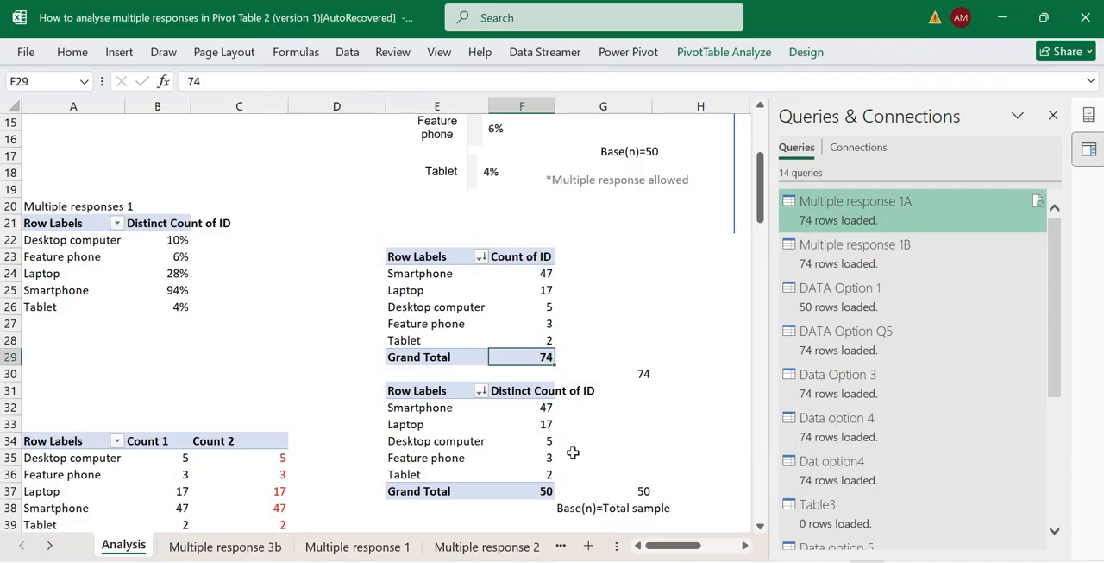
left_click(536, 494)
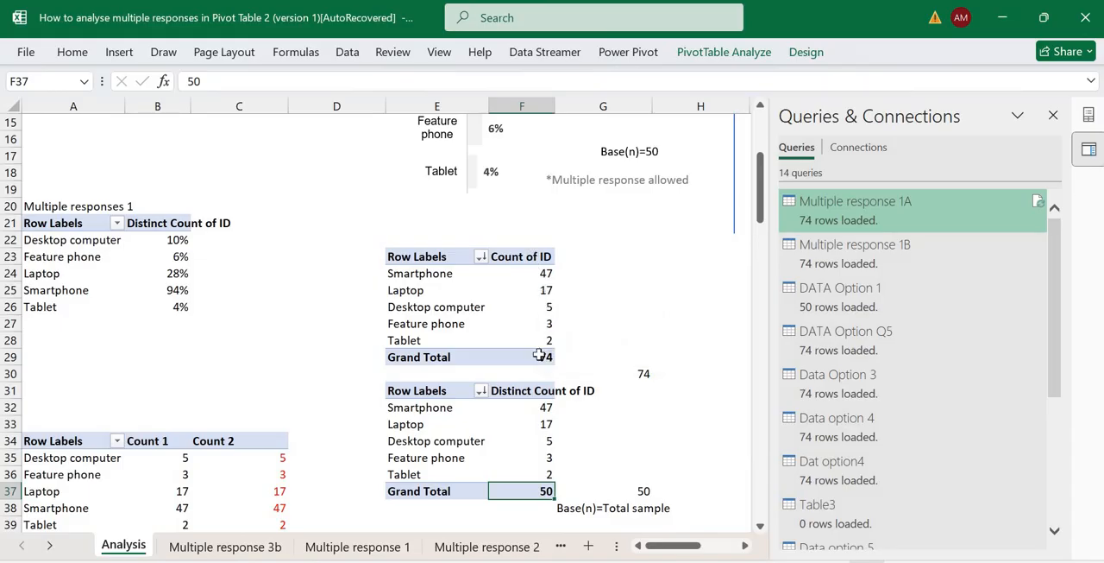
left_click(554, 303)
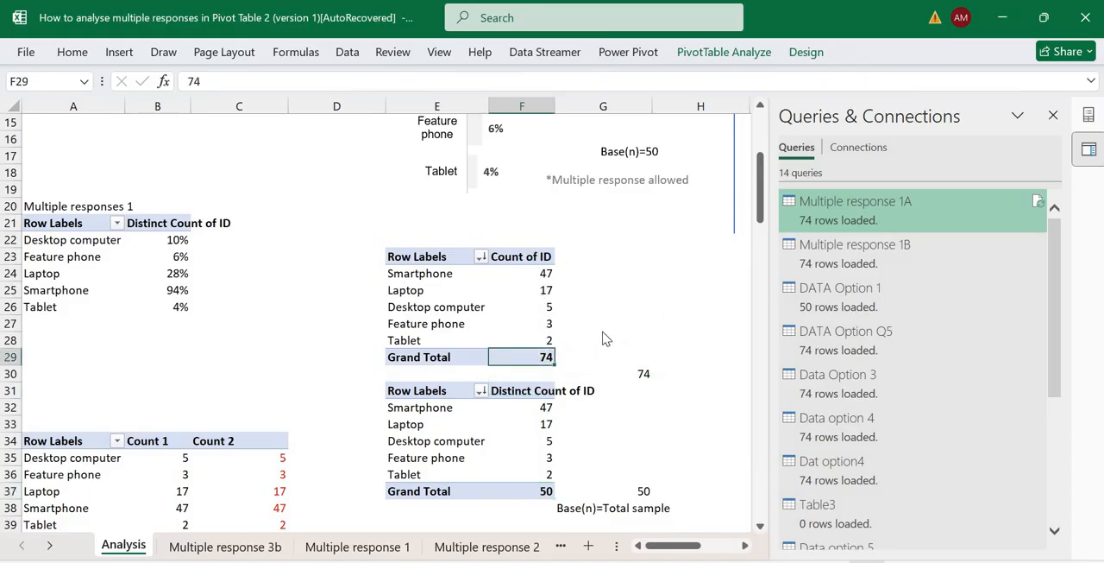
Show the first PivotTable's Count of ID values as % of Column Total.
right_click(550, 307)
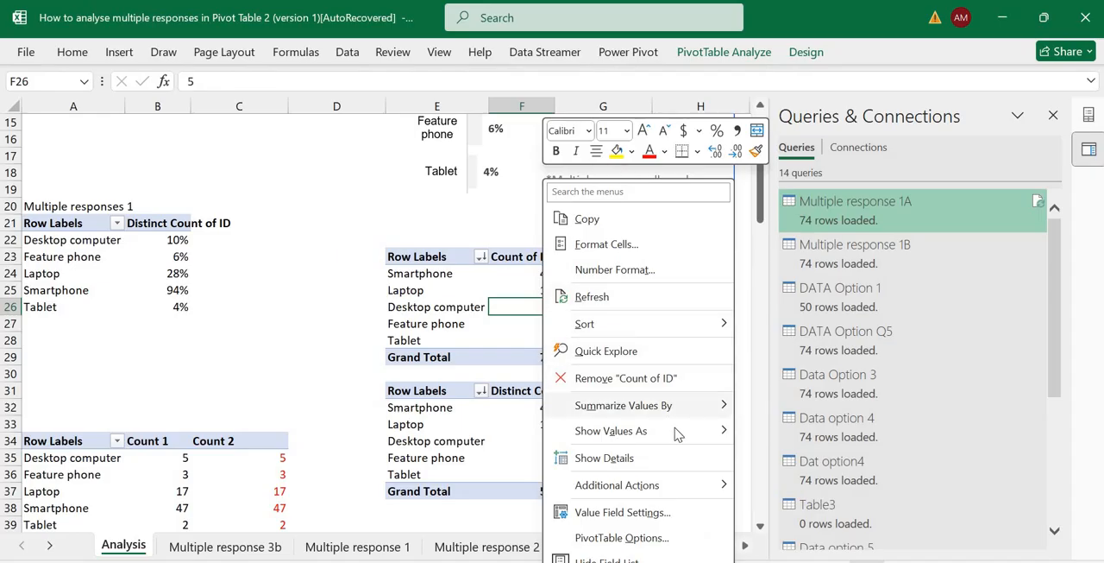
mouse_move(639, 430)
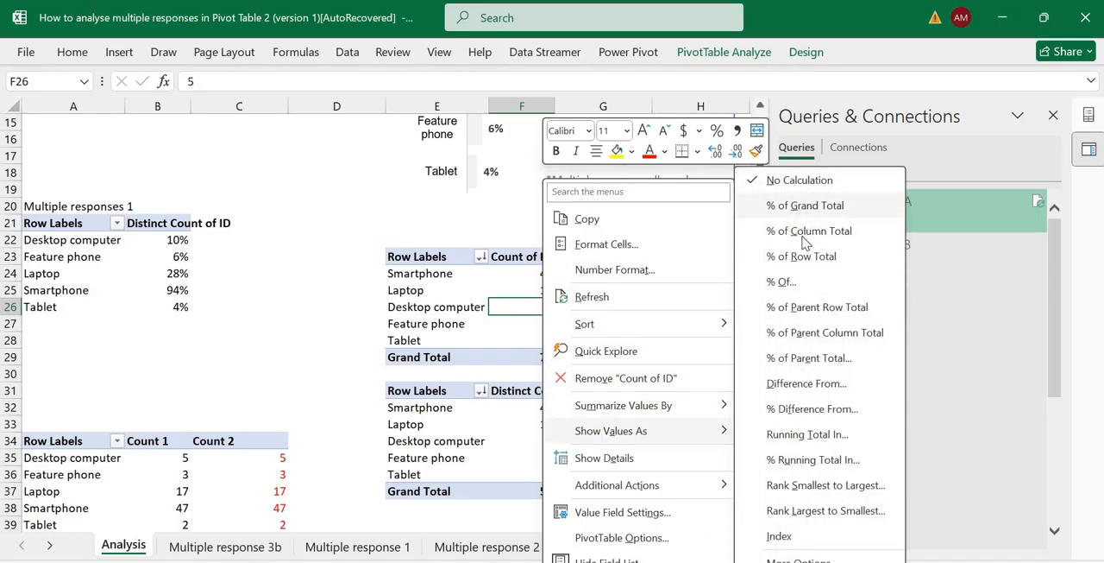
left_click(809, 231)
Format the Count of ID percentages in F24:F29 without decimals.
key("Up")
key("Up")
key("shift+Down")
key("shift+Down")
key("shift+Down")
key("shift+Down")
key("shift+Down")
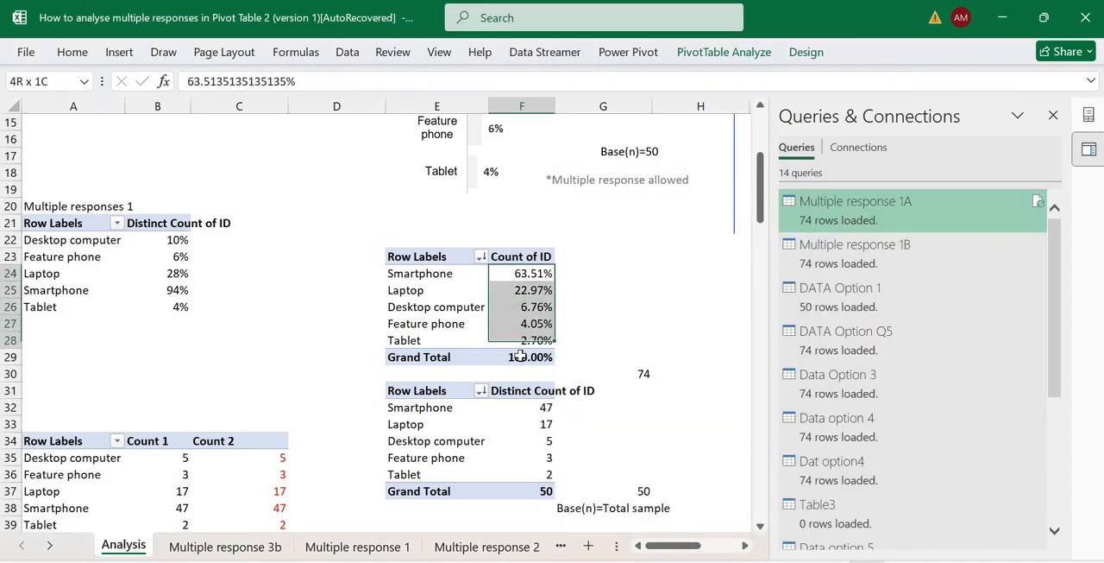
left_click(78, 51)
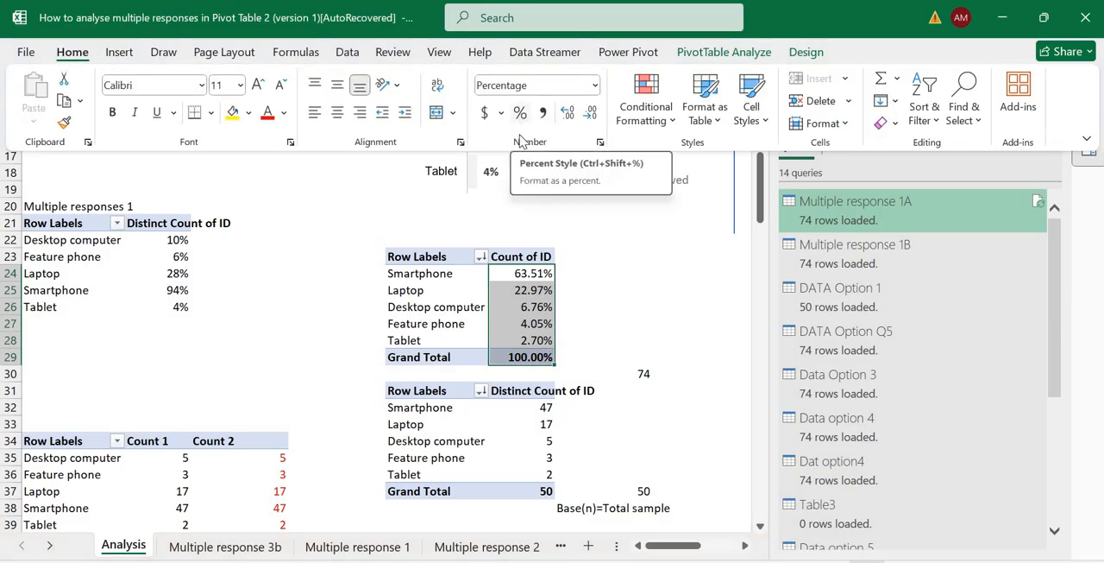
Sum the device percentages F24:F28 in cell G29 with a SUM formula.
left_click(581, 355)
left_click(581, 355)
type("=")
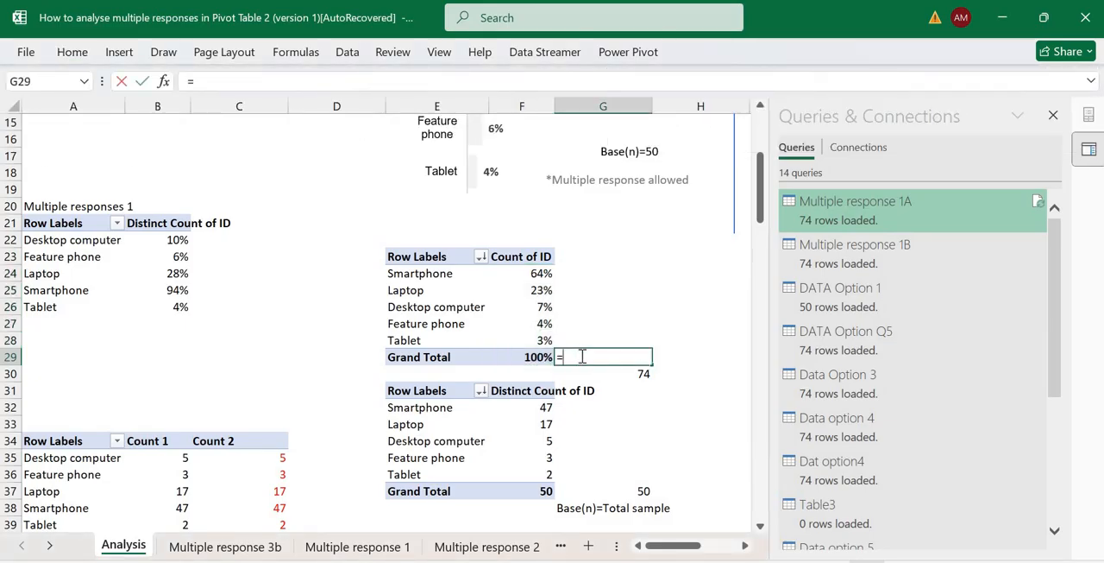
type("sum(")
left_click_drag(536, 273, 537, 341)
key("Return")
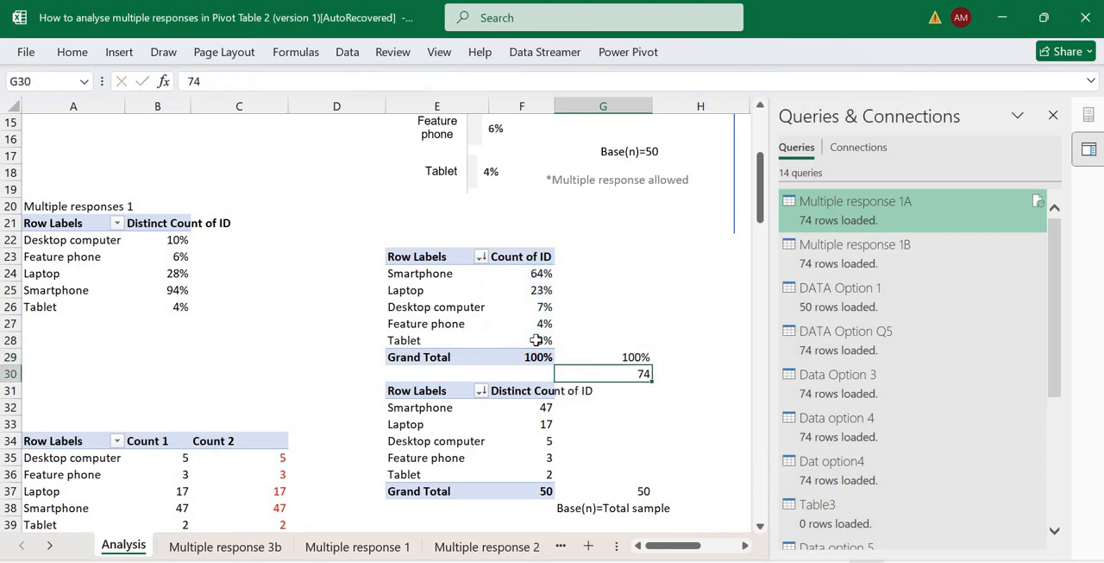
Close the Queries & Connections pane and compare the percentages and Base(n) labels of the two device ownership charts.
key("Up")
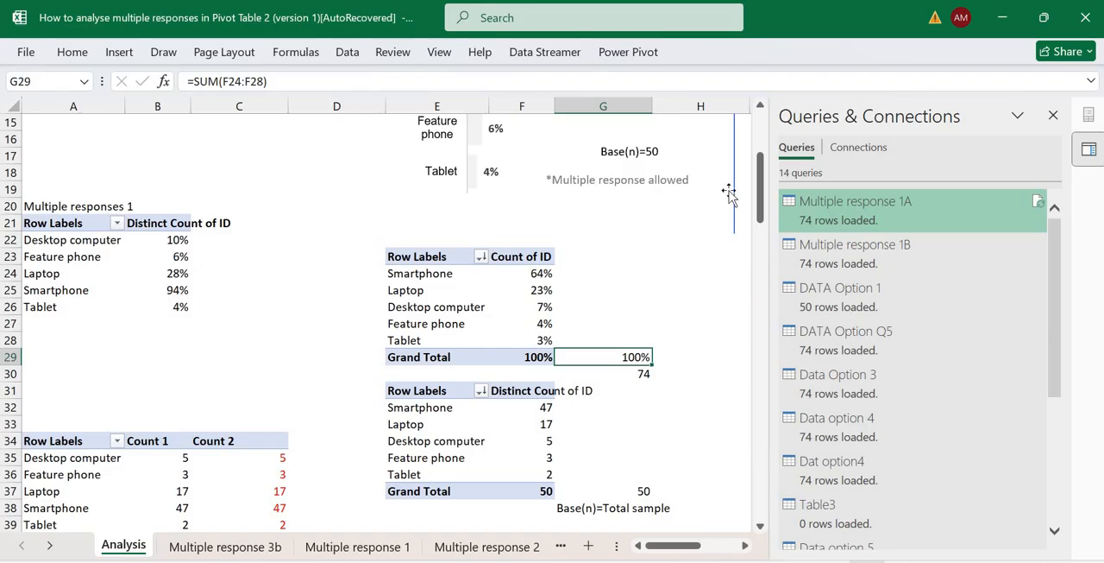
scroll(1070, 146, "up", 5)
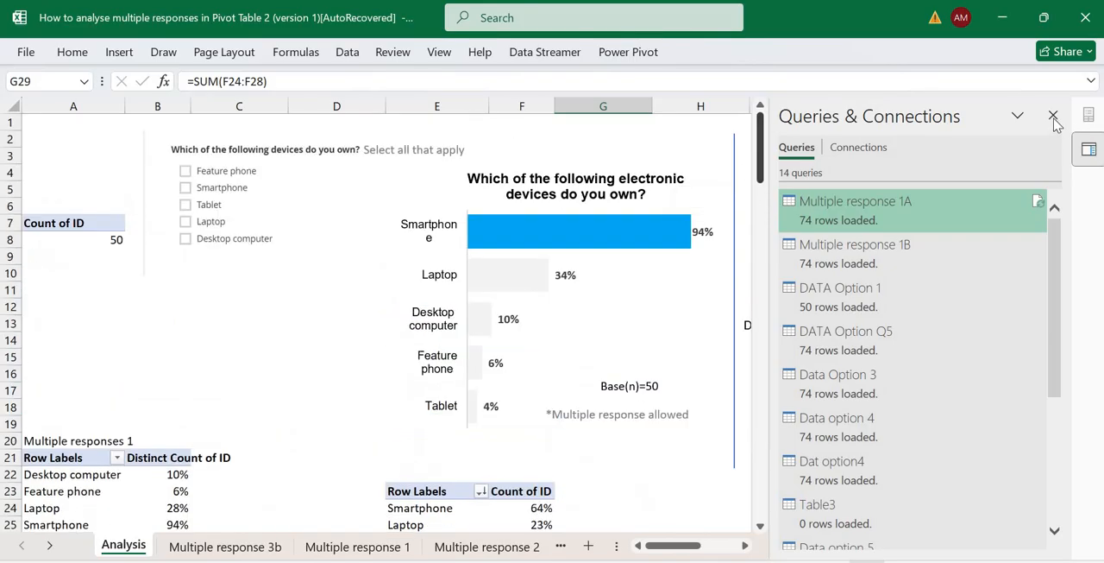
left_click(1053, 114)
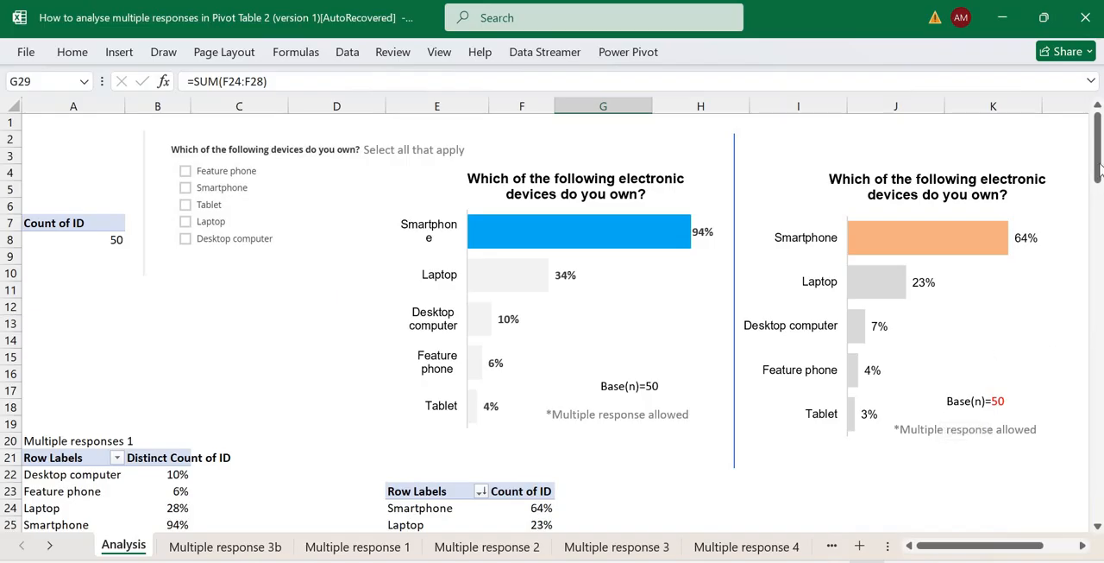
mouse_move(1097, 176)
left_mouse_down()
mouse_move(1072, 228)
mouse_move(1098, 183)
mouse_move(1098, 158)
left_mouse_up()
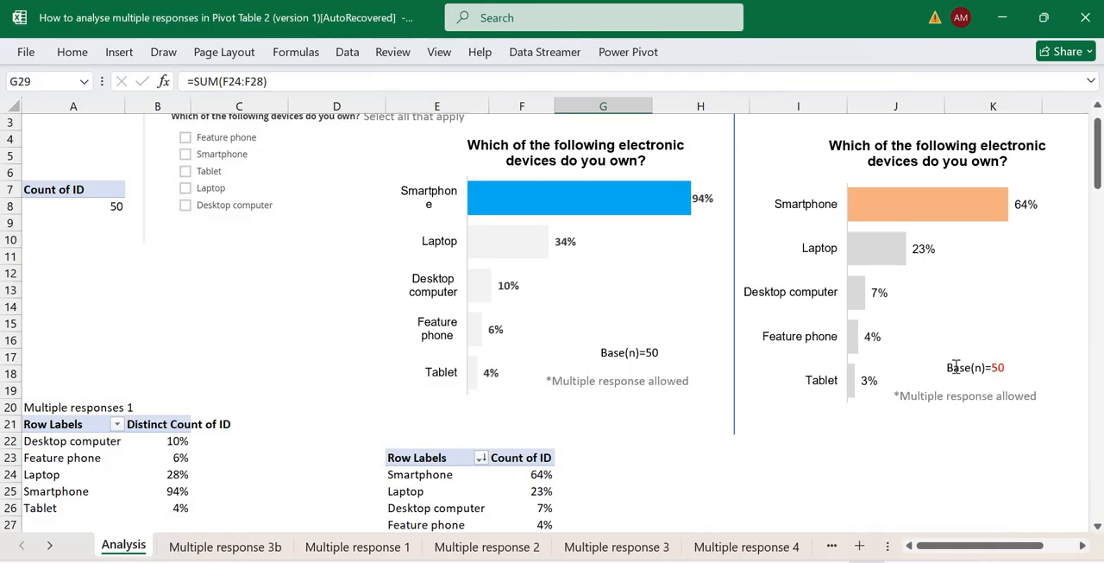
double_click(988, 368)
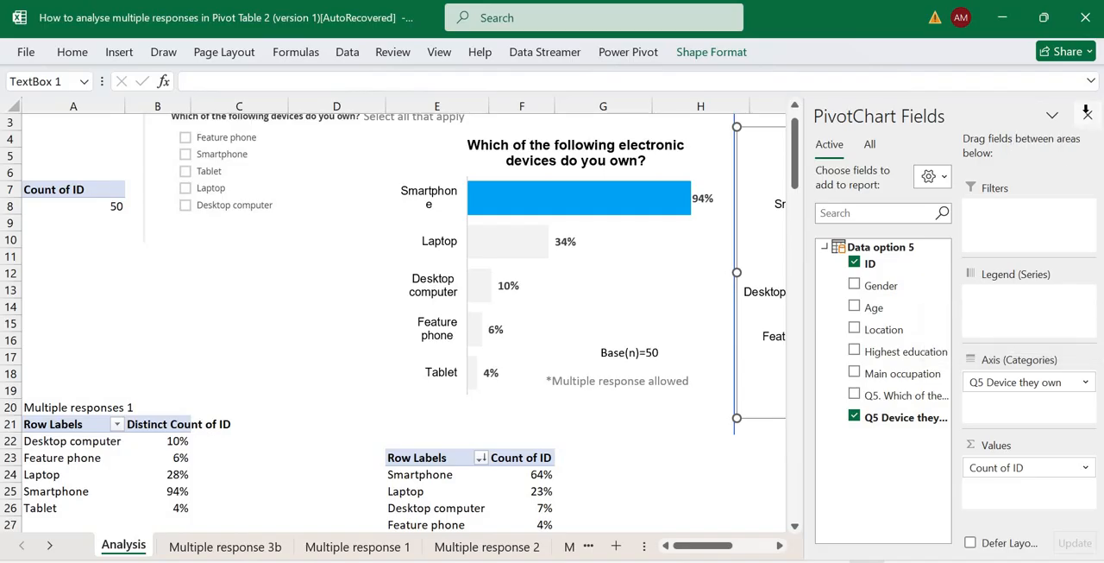
left_click(1089, 116)
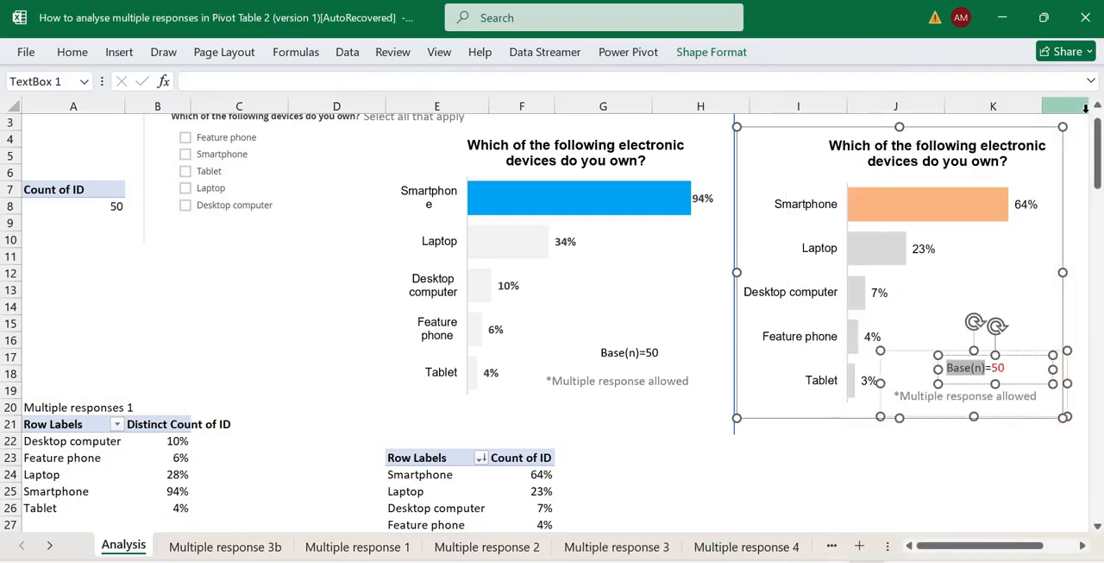
left_click(840, 454)
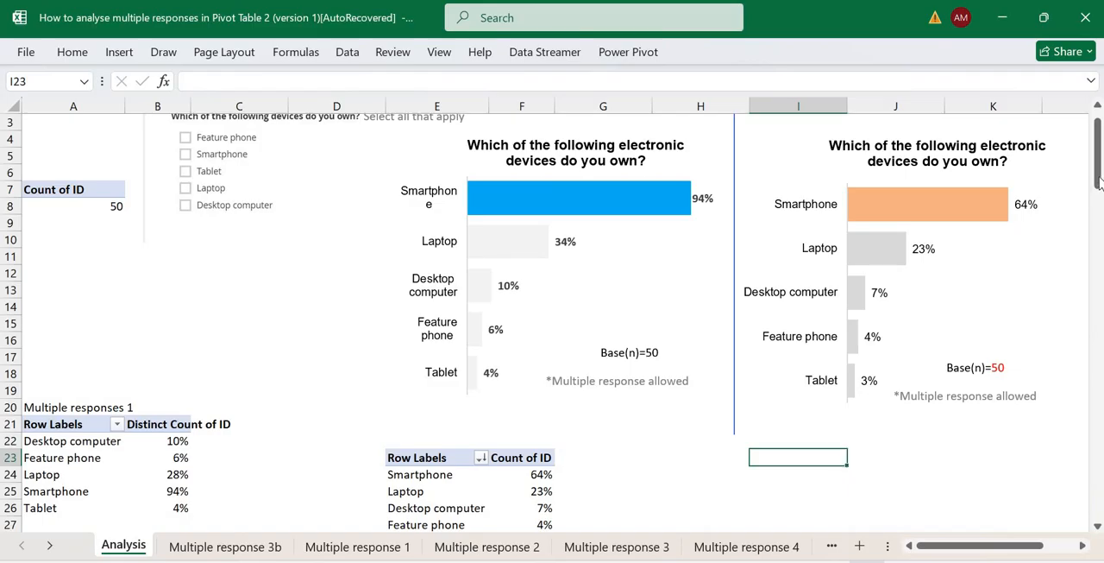
Show the second PivotTable's Distinct Count of ID values as % of Column Total.
left_click_drag(1098, 197, 1098, 230)
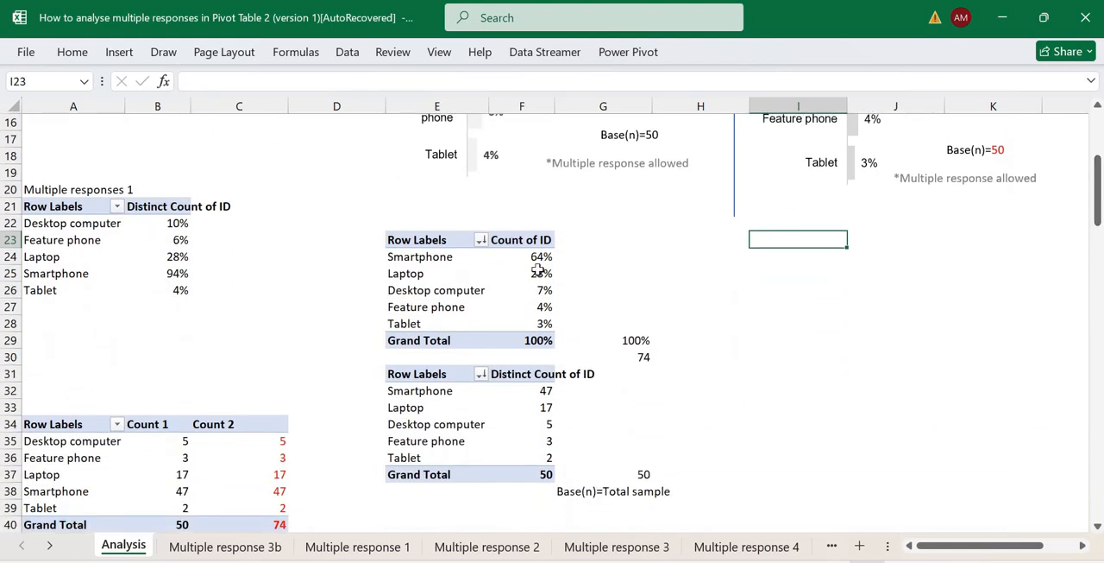
right_click(543, 430)
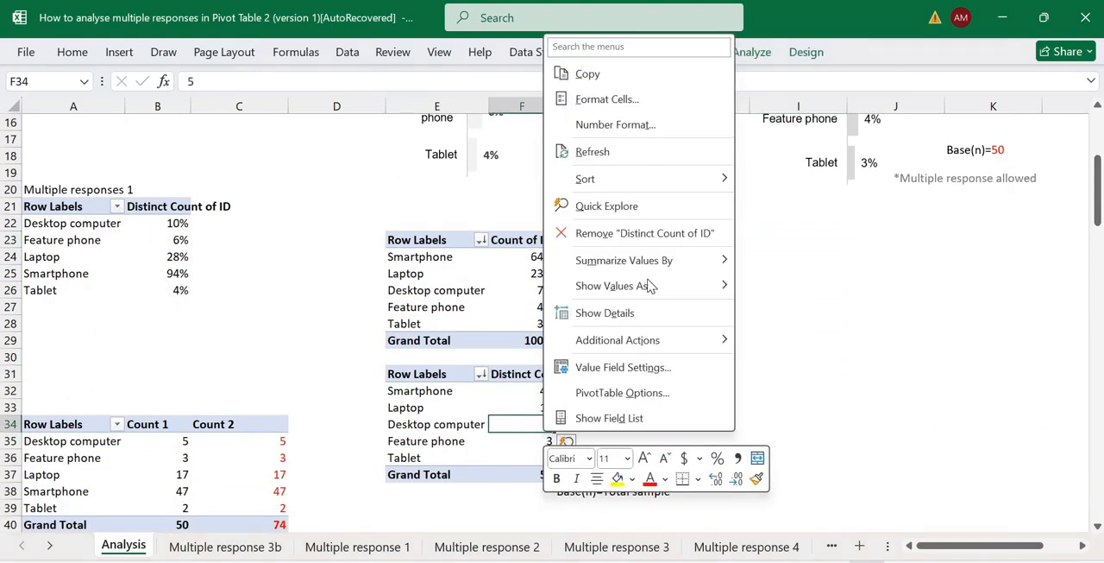
mouse_move(707, 263)
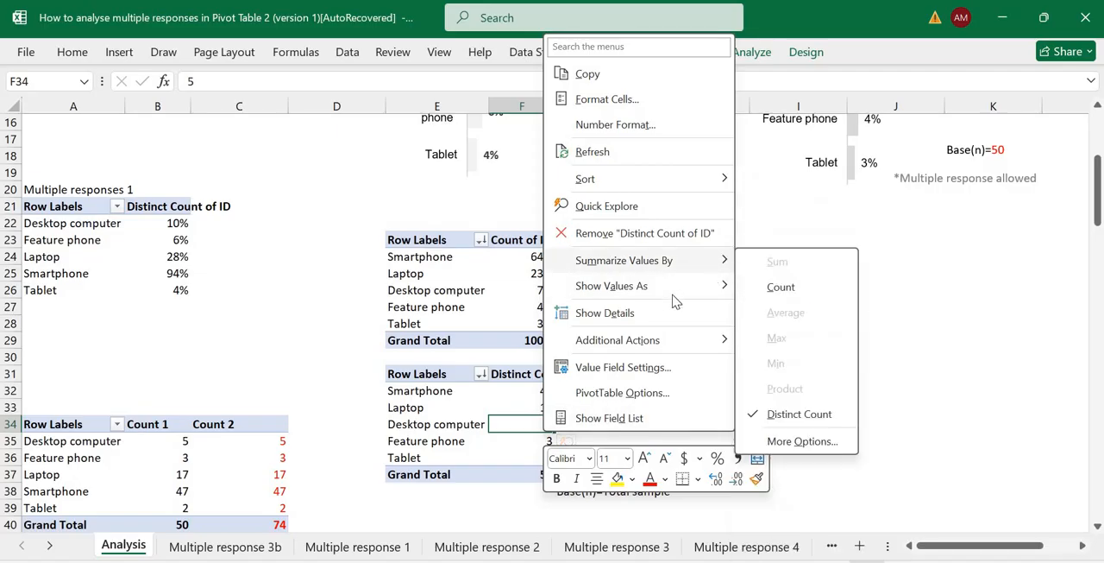
left_click(536, 425)
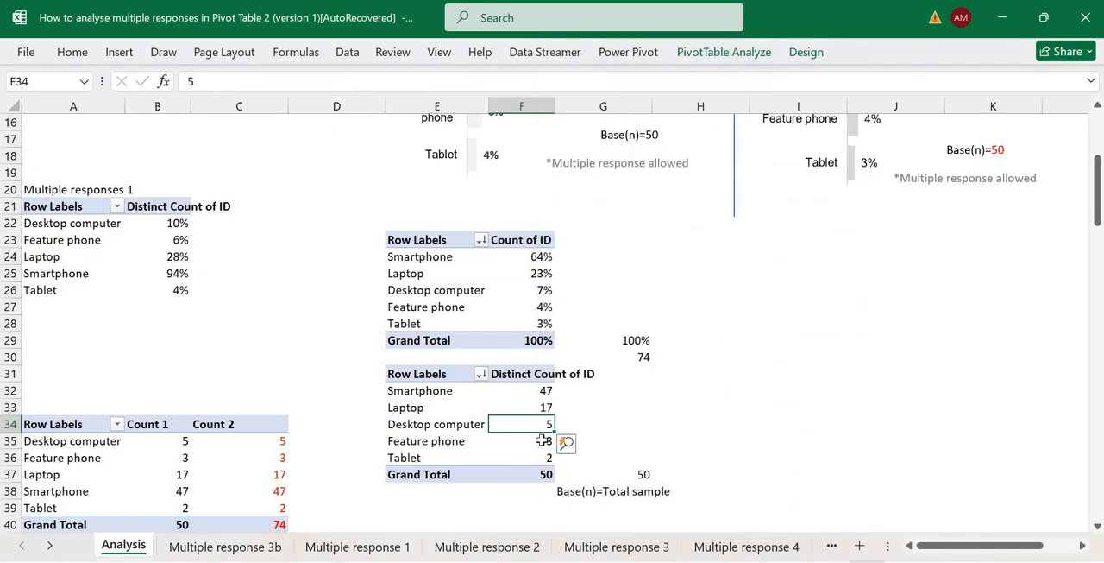
right_click(539, 427)
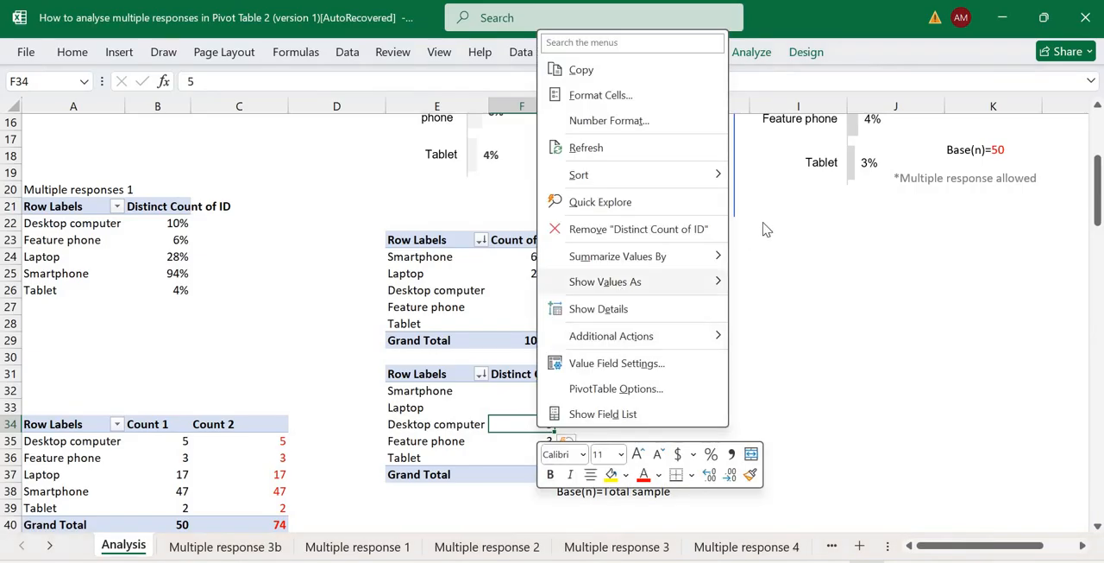
mouse_move(621, 281)
left_click(800, 233)
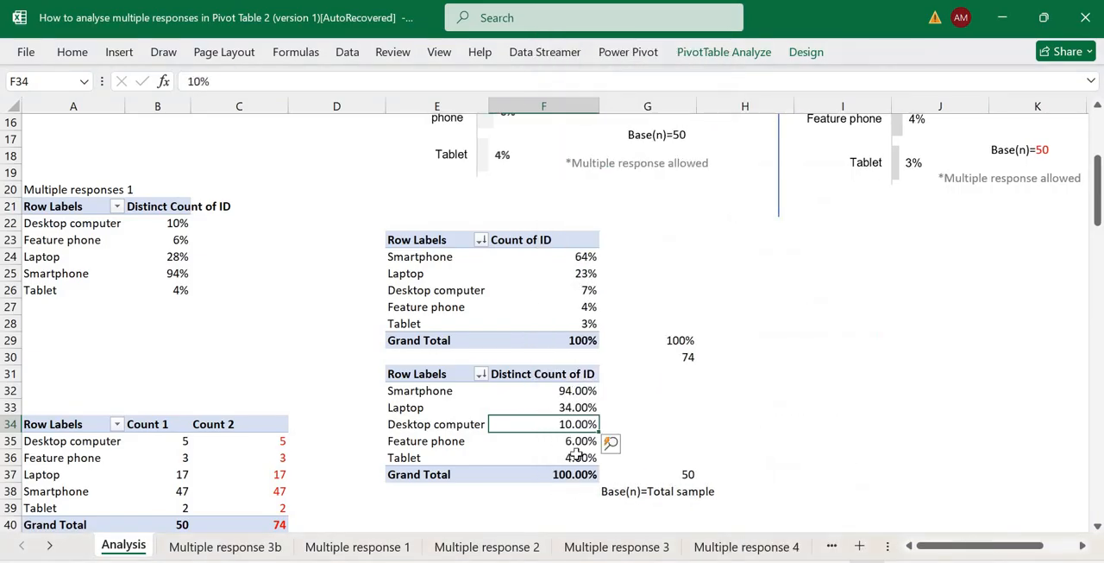
Format the Distinct Count of ID percentages in F32:F37 without decimals.
left_click_drag(580, 479, 580, 477)
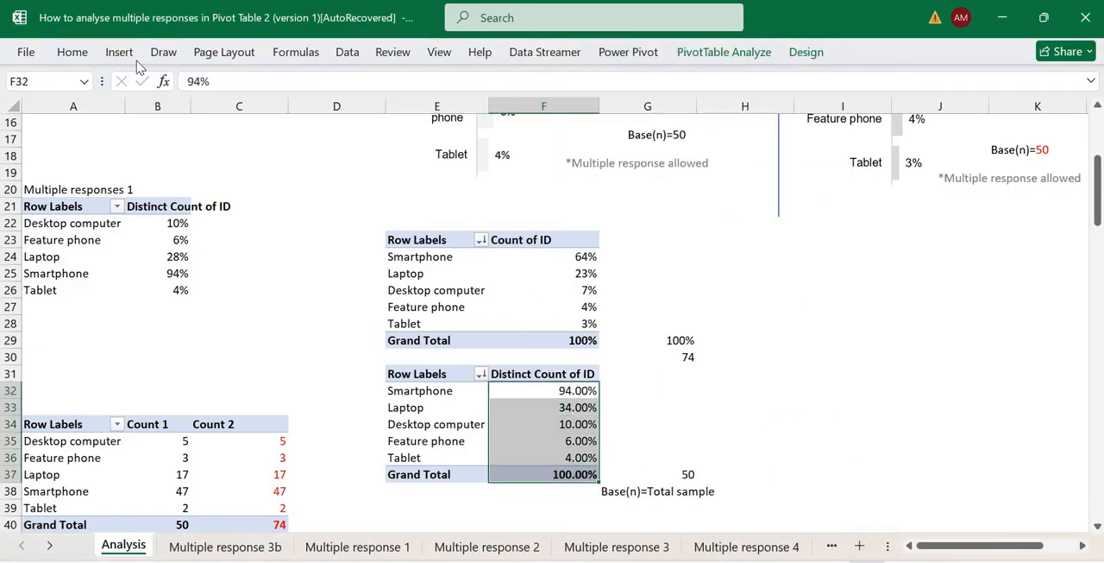
left_click(73, 52)
left_click(520, 113)
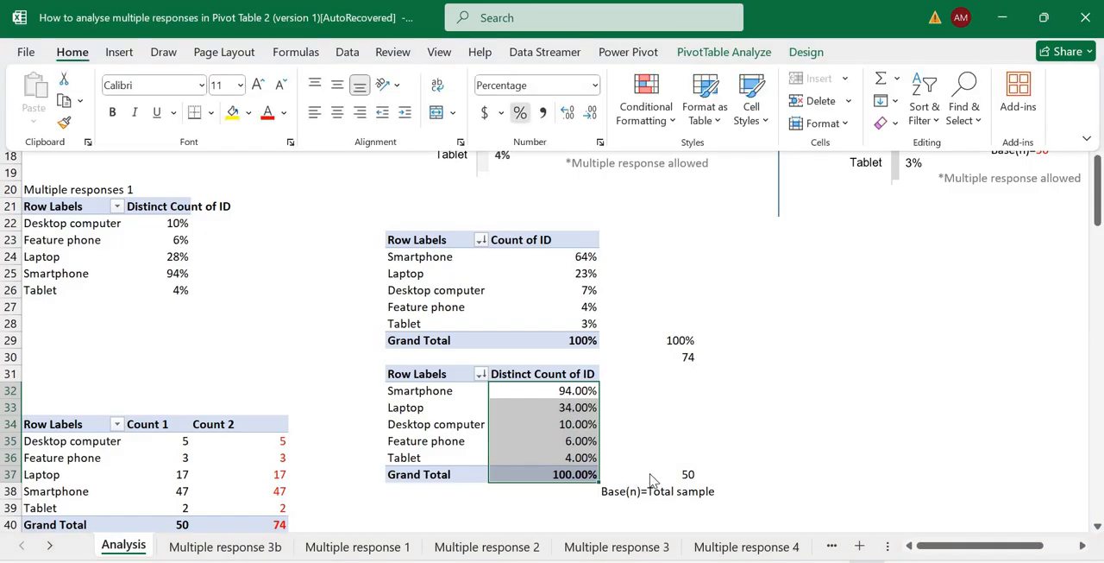
Sum the distinct-count device percentages F32:F36 in cell G36 with a SUM formula.
left_click(653, 458)
left_click(655, 457)
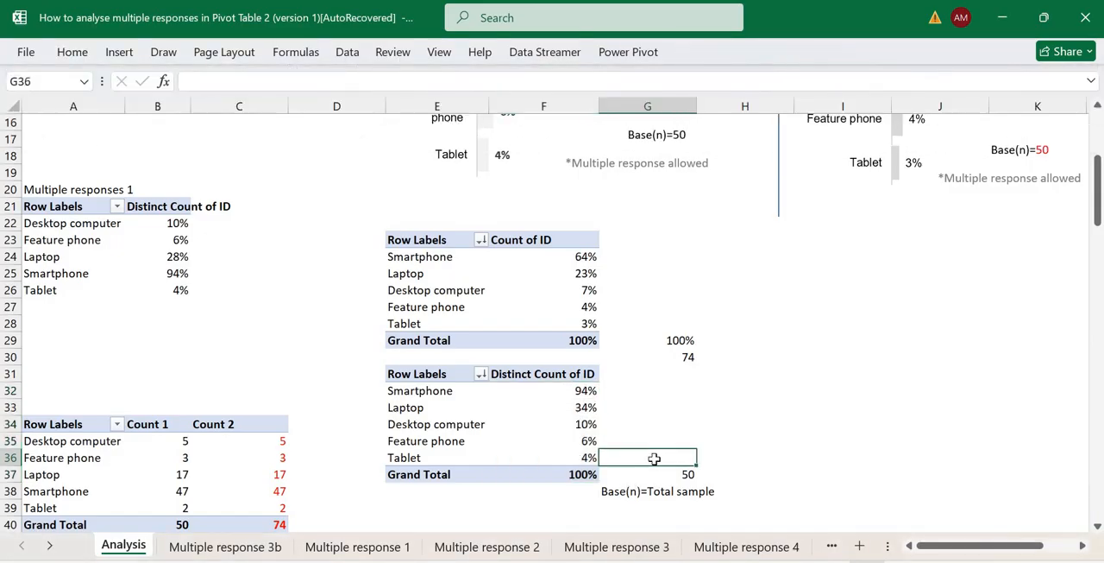
type("=SUM(")
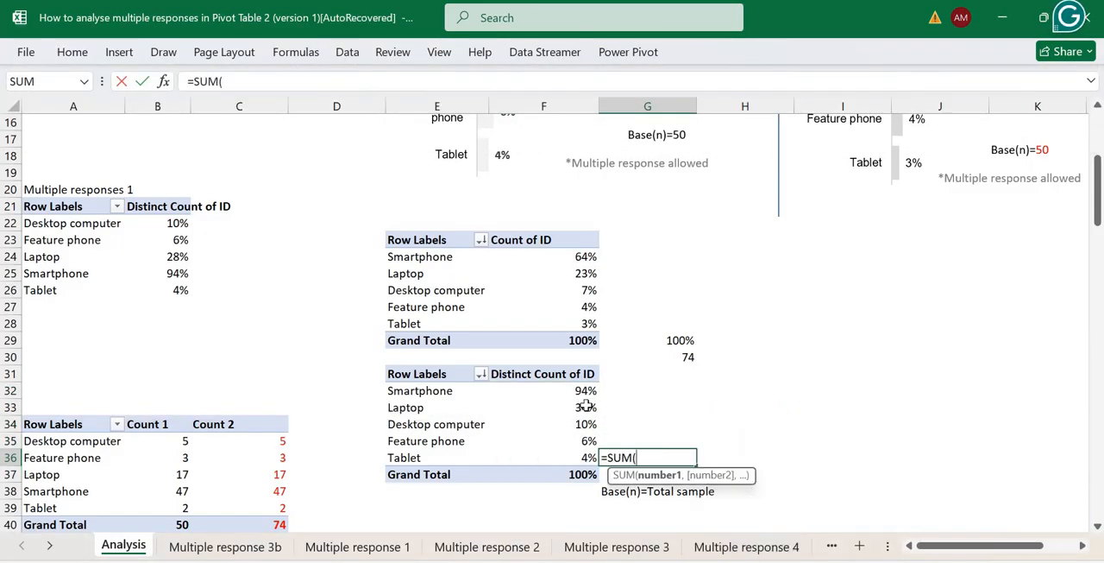
left_click_drag(585, 390, 587, 458)
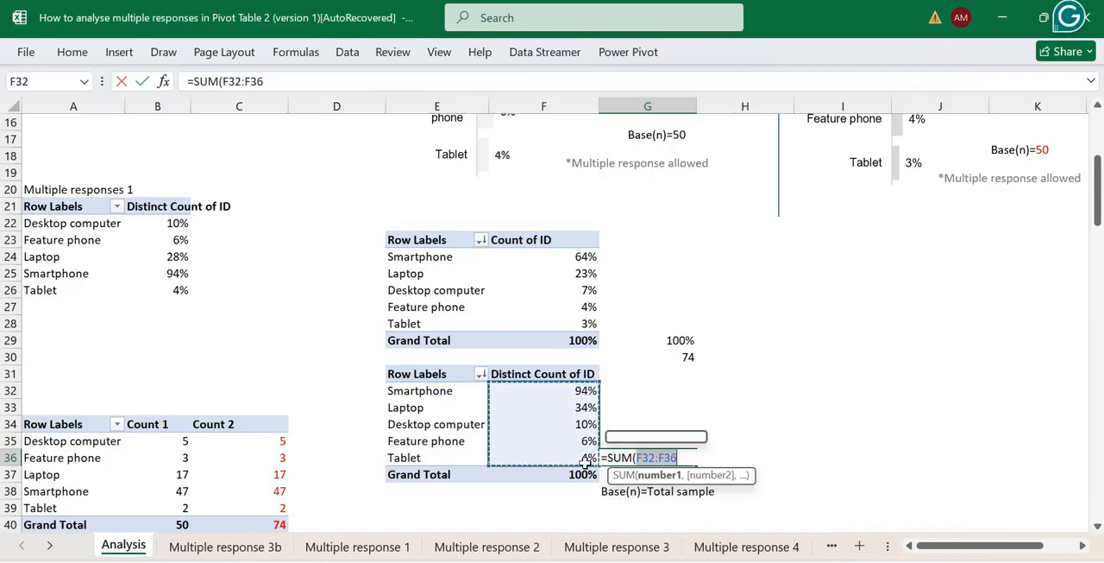
key("Return")
left_click(675, 457)
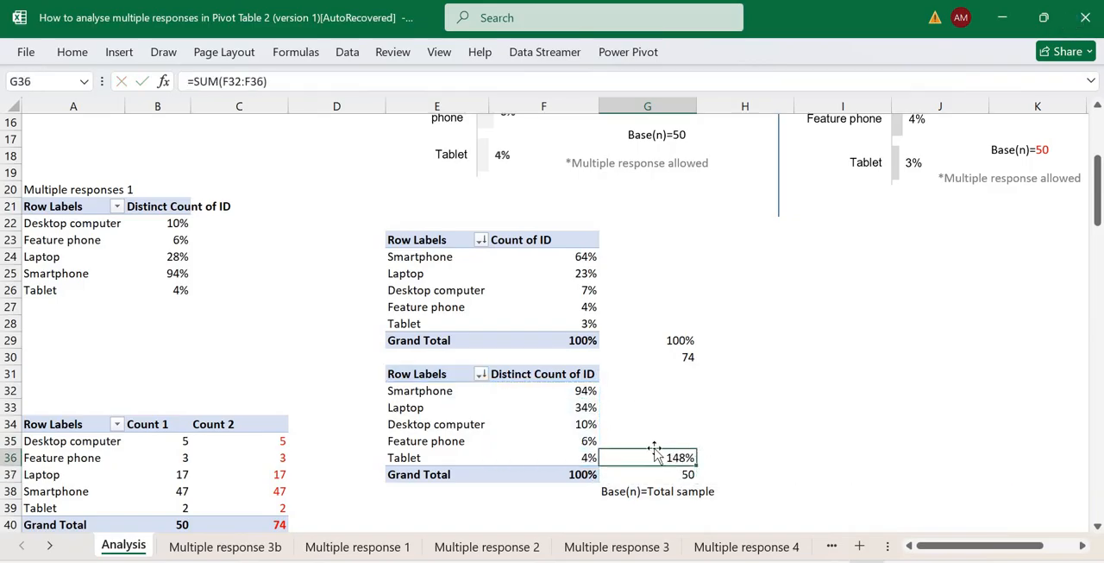
Set the second PivotTable's Distinct Count of ID values back to No Calculation and check its grand total.
right_click(581, 394)
mouse_move(650, 250)
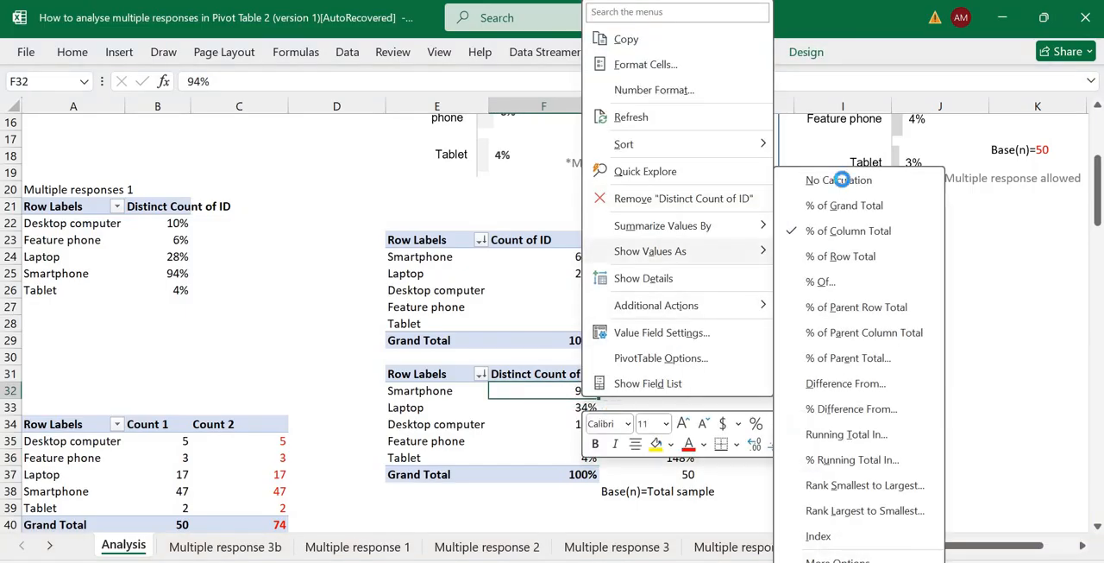
left_click(846, 178)
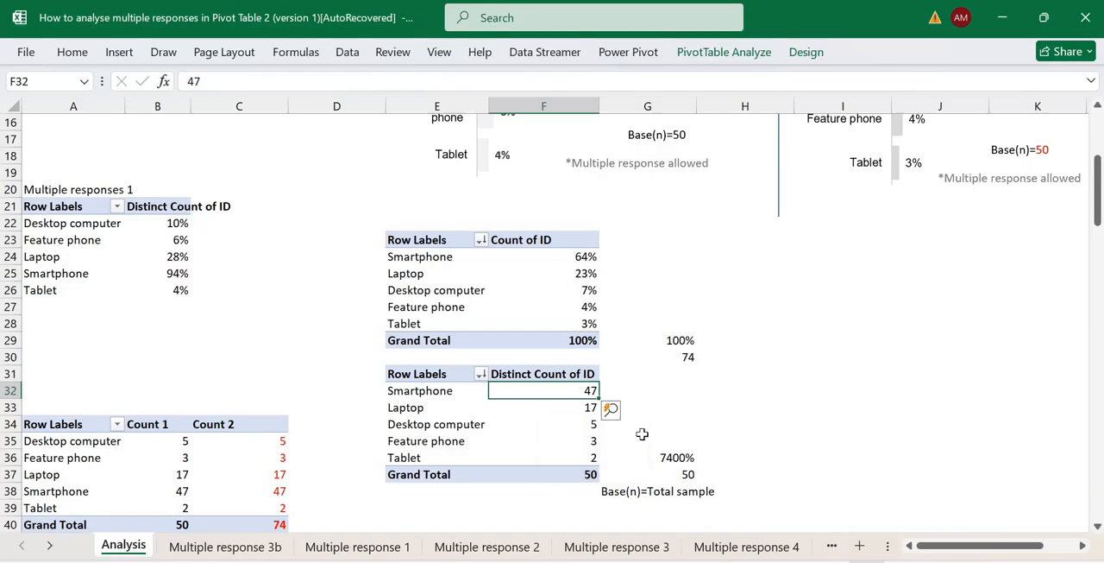
left_click(585, 475)
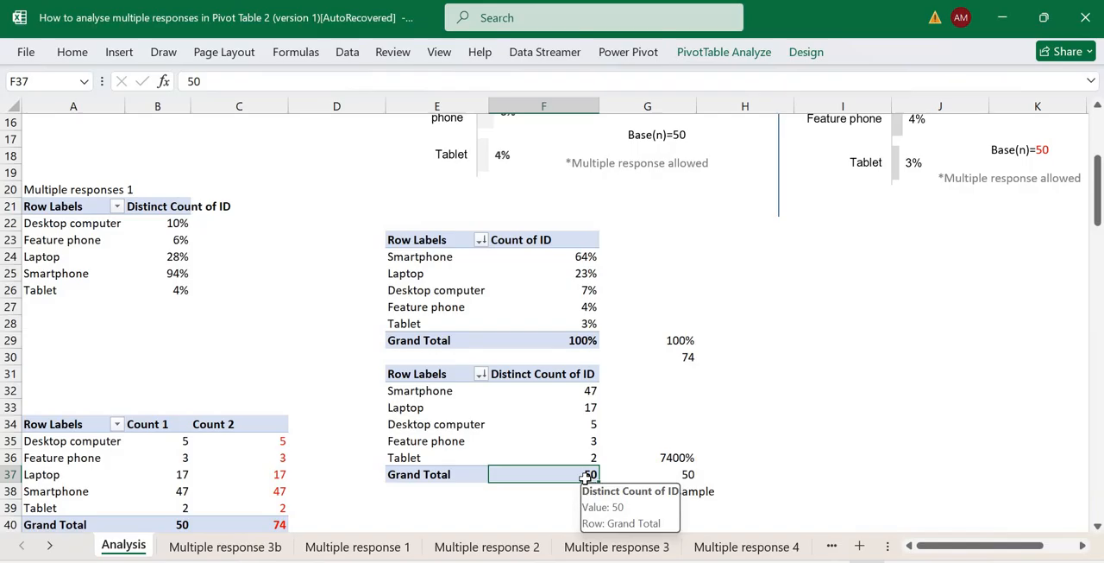
Sum the distinct device counts F32:F36 in cell G34 with a SUM formula.
left_click(655, 422)
type("=SUM(")
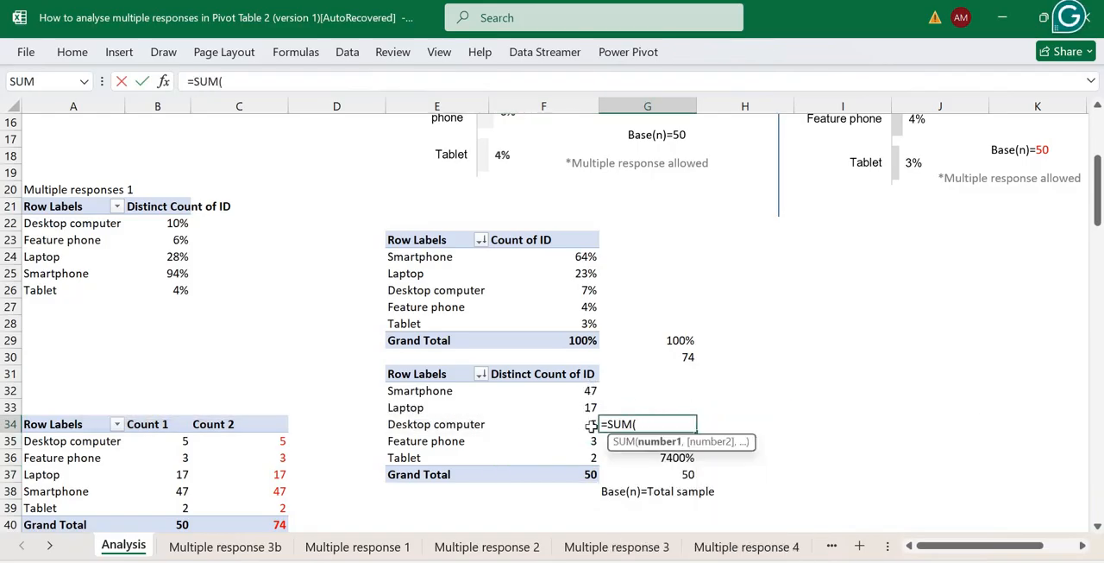
left_click_drag(589, 390, 588, 457)
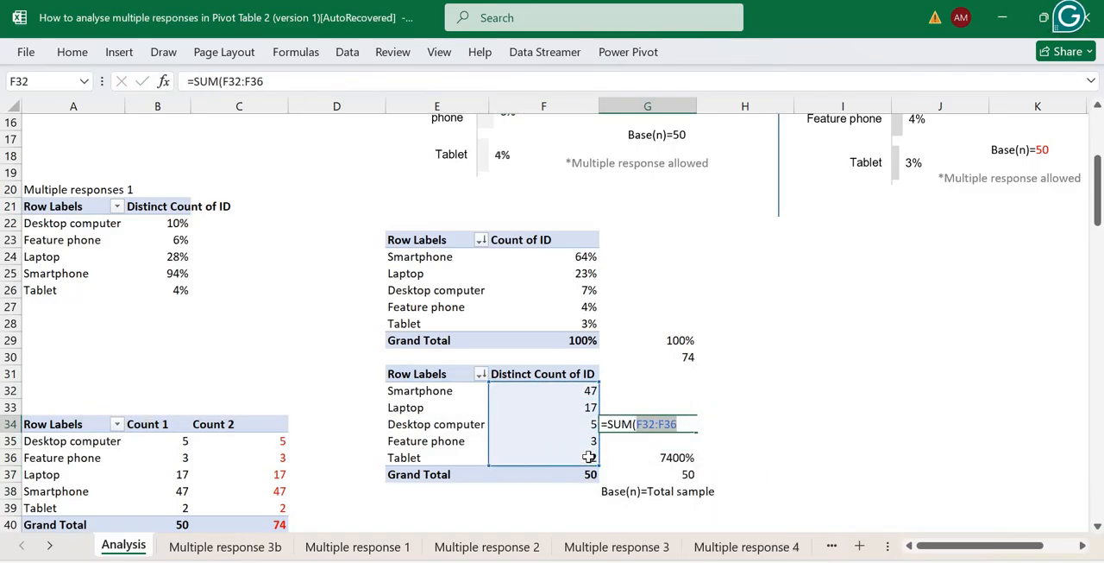
key("Return")
key("Up")
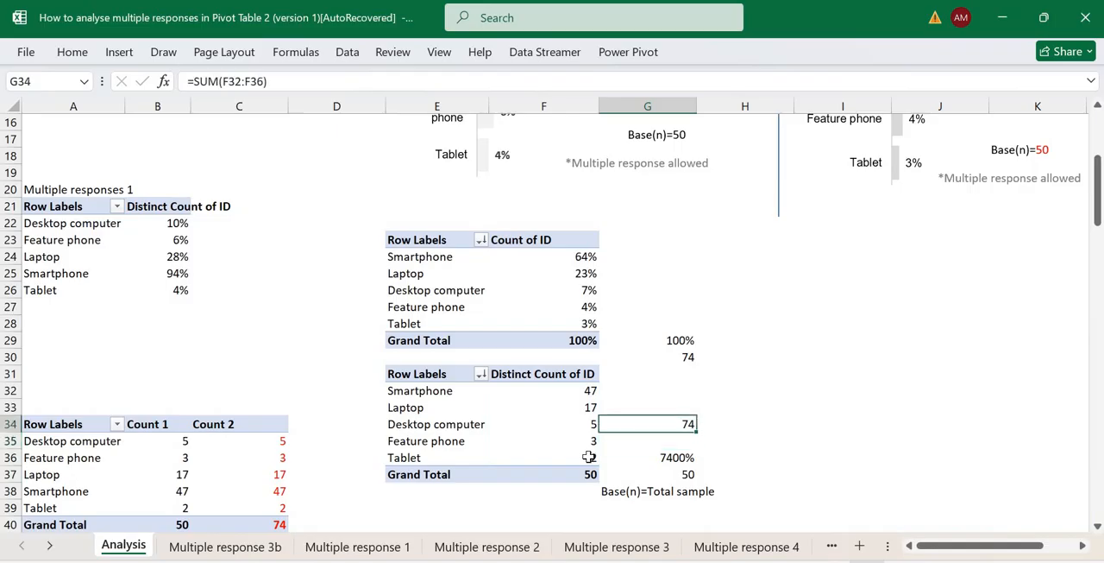
Divide G34 by the Distinct Count of ID grand total in cell H34 and format the quotient as a percentage.
key("Right")
type("=")
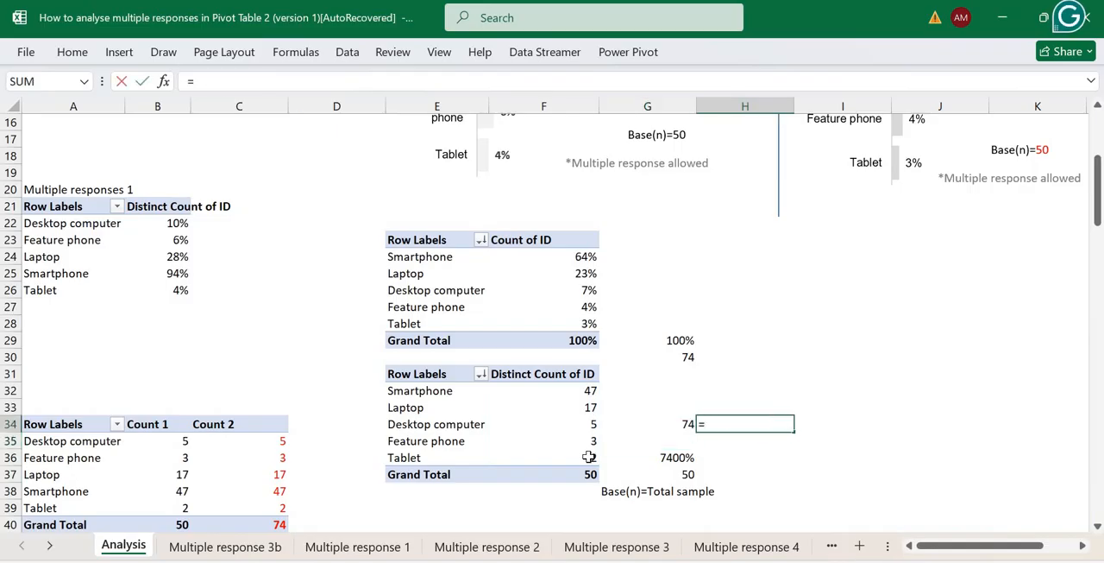
key("Left")
type("/")
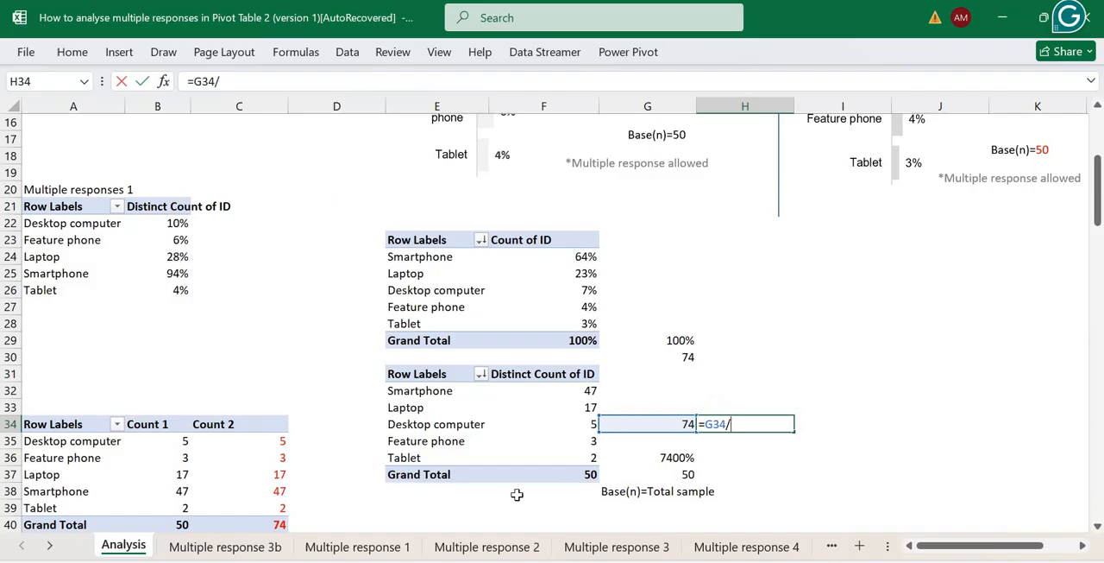
left_click(587, 474)
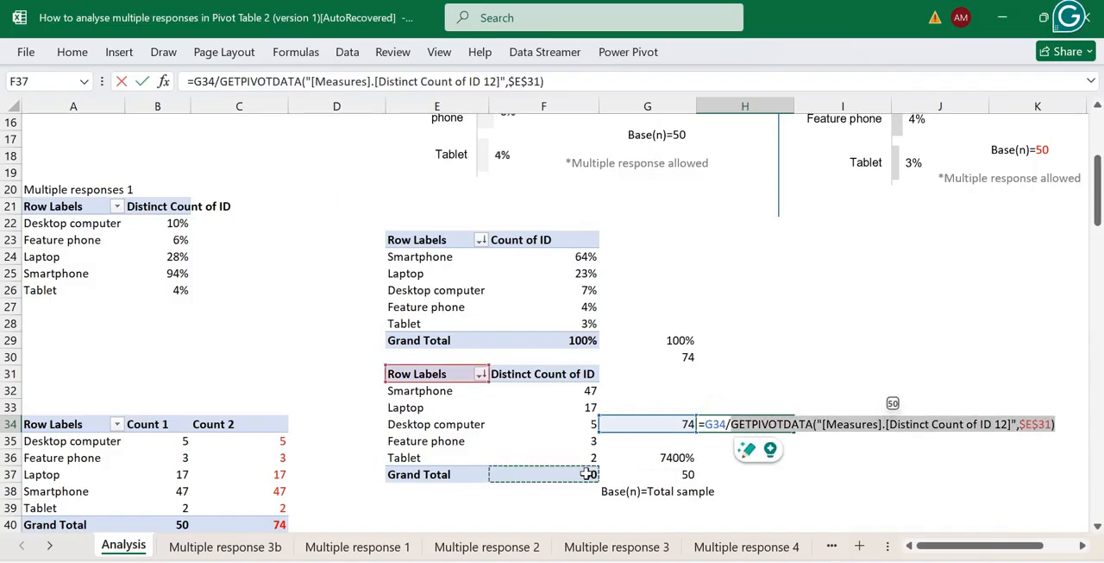
key("Return")
key("Up")
left_click(73, 54)
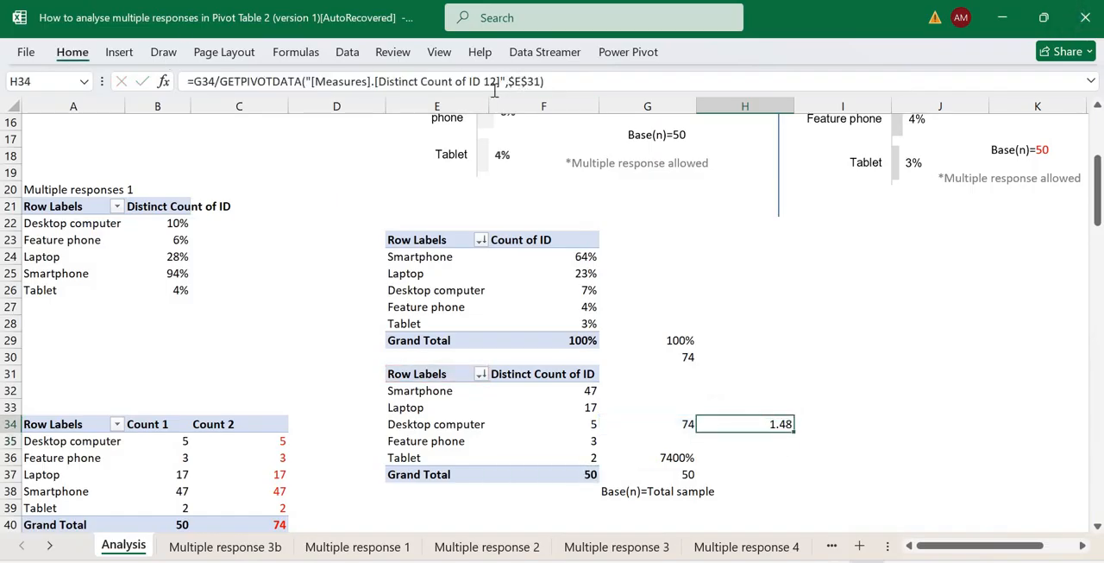
left_click(520, 113)
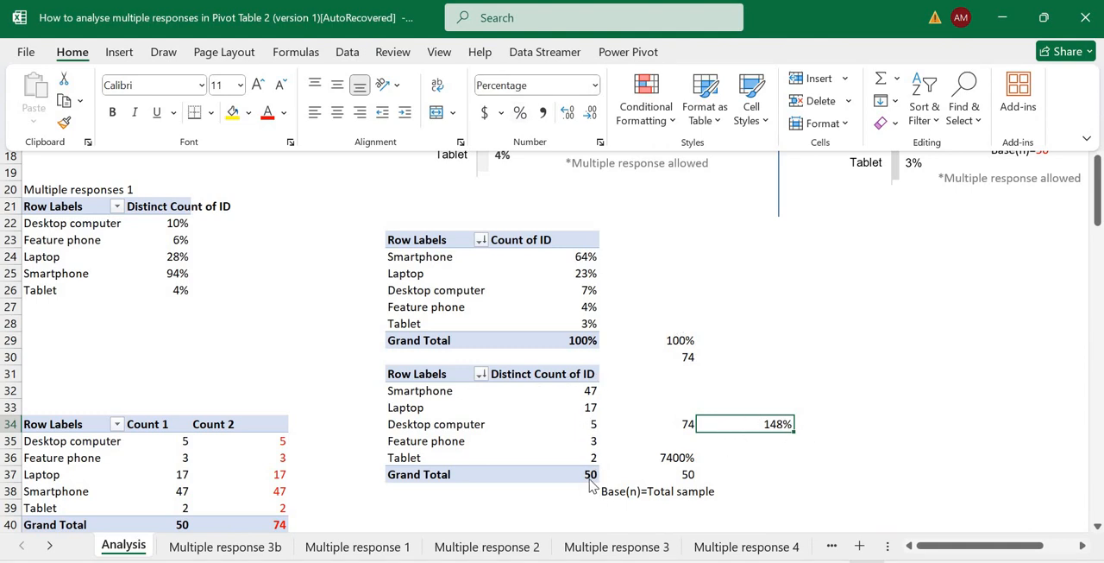
mouse_move(589, 480)
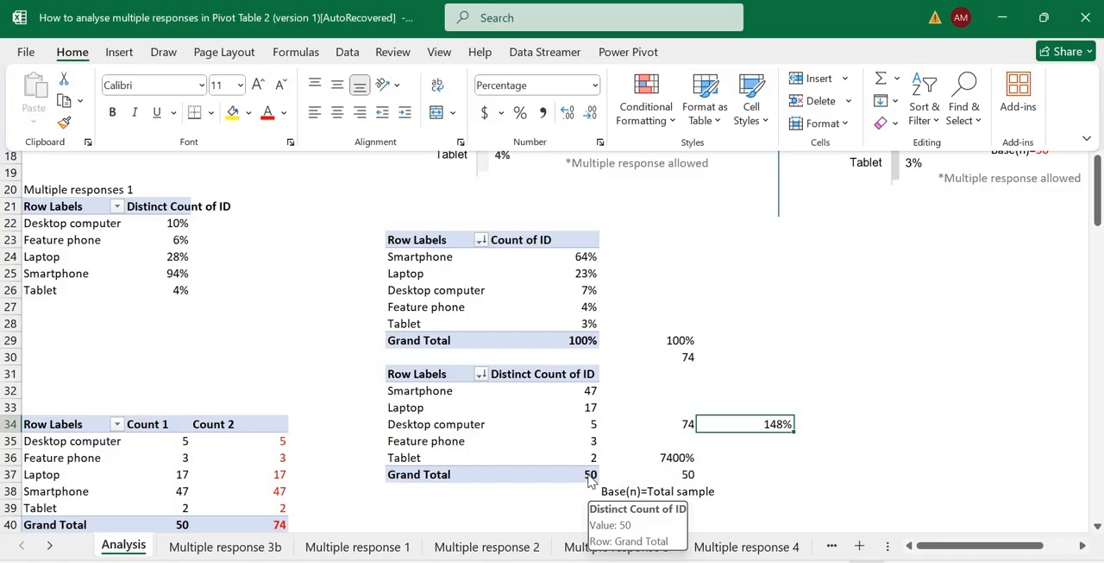
Show the Distinct Count of ID values as % of Column Total again and format F32:F37 as percentages without decimals.
left_click(573, 277)
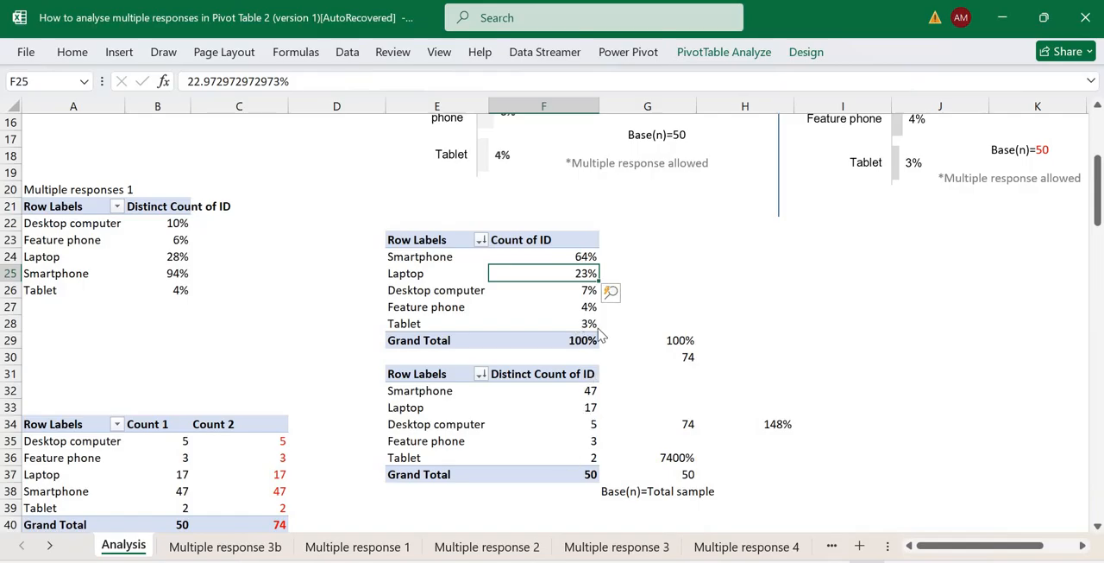
right_click(588, 423)
mouse_move(665, 272)
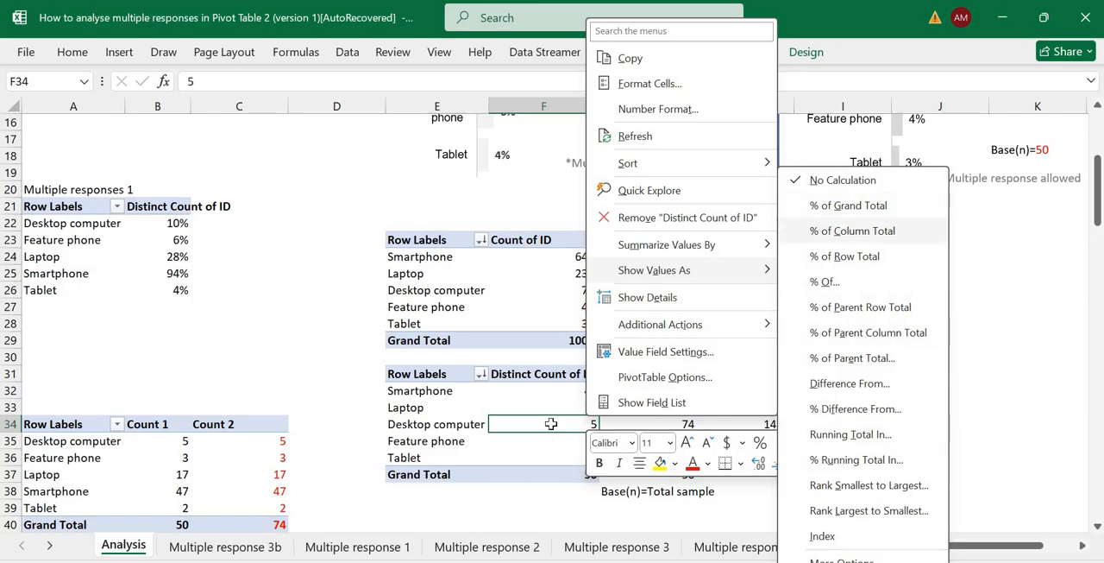
left_click(852, 231)
left_click_drag(543, 390, 543, 474)
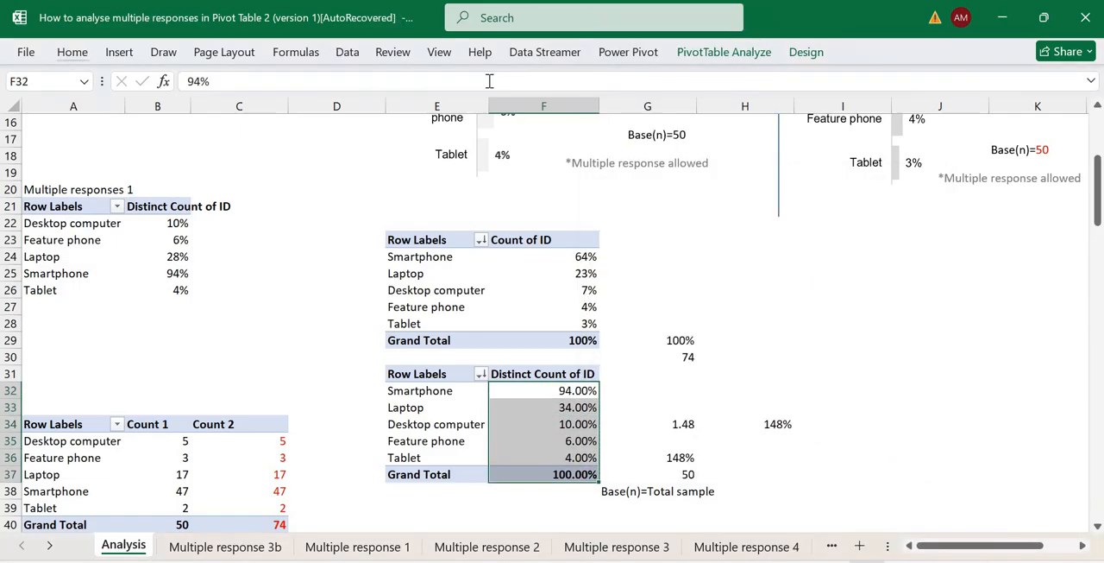
left_click(521, 113)
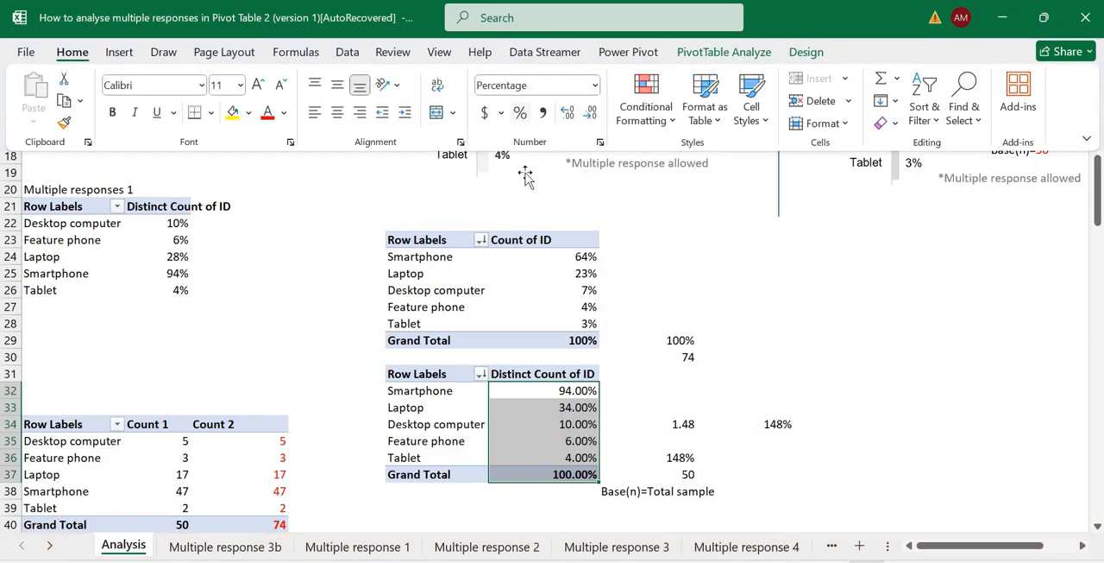
Change the base in the text box of the Count of ID chart with the orange Smartphone bar to Base(n)=74.
left_click(687, 343)
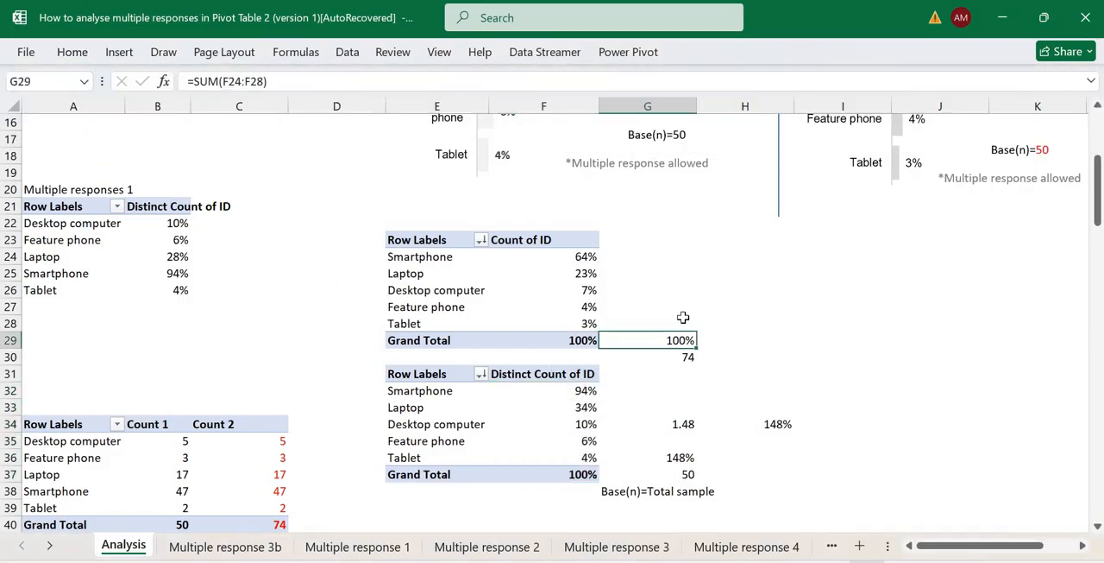
key("Up")
key("Up")
key("Up")
key("Up")
key("Up")
key("Up")
key("Up")
key("Up")
key("Up")
key("Up")
key("Up")
key("Up")
key("Up")
key("Up")
key("Up")
key("Up")
key("Up")
key("Up")
key("Up")
key("Up")
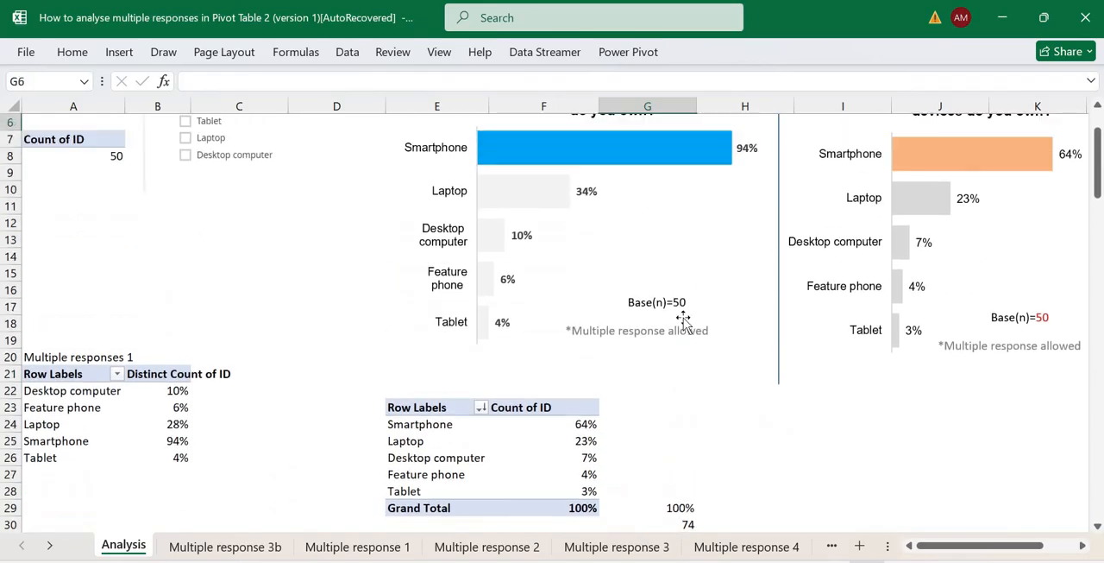
key("Up")
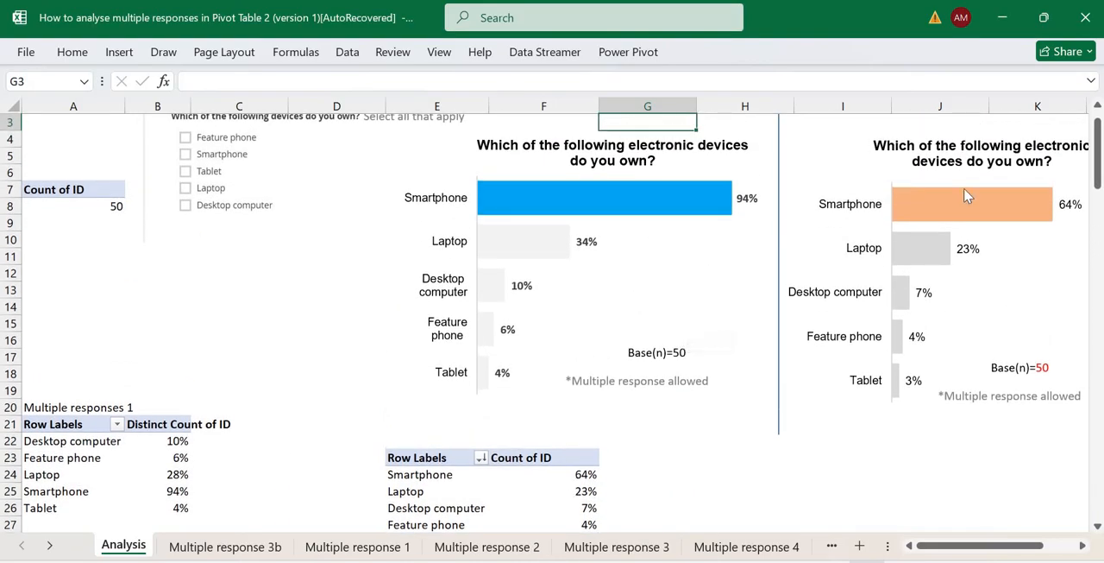
left_click_drag(954, 546, 969, 546)
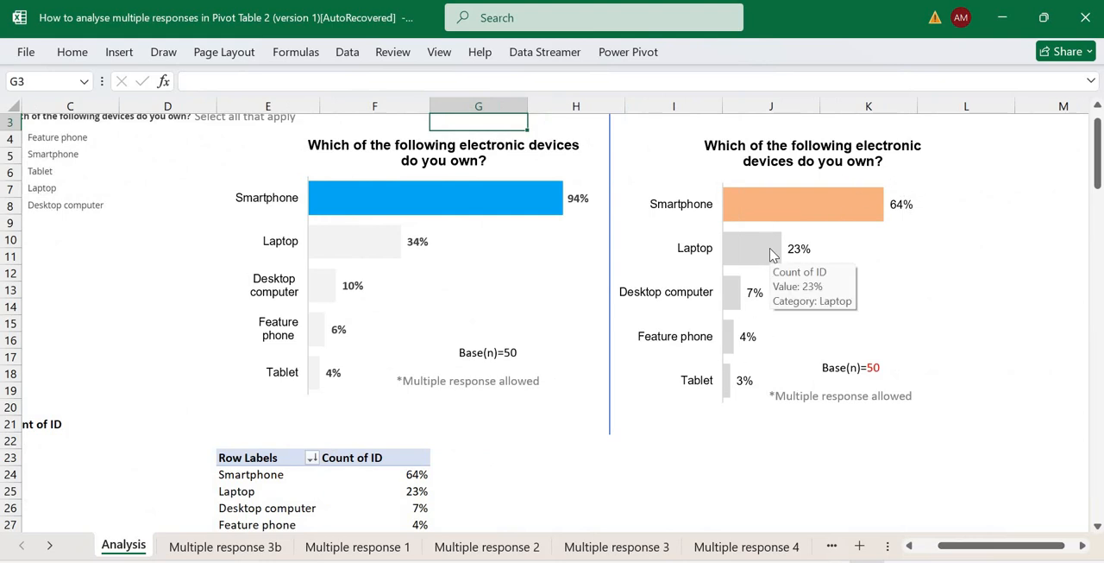
mouse_move(808, 214)
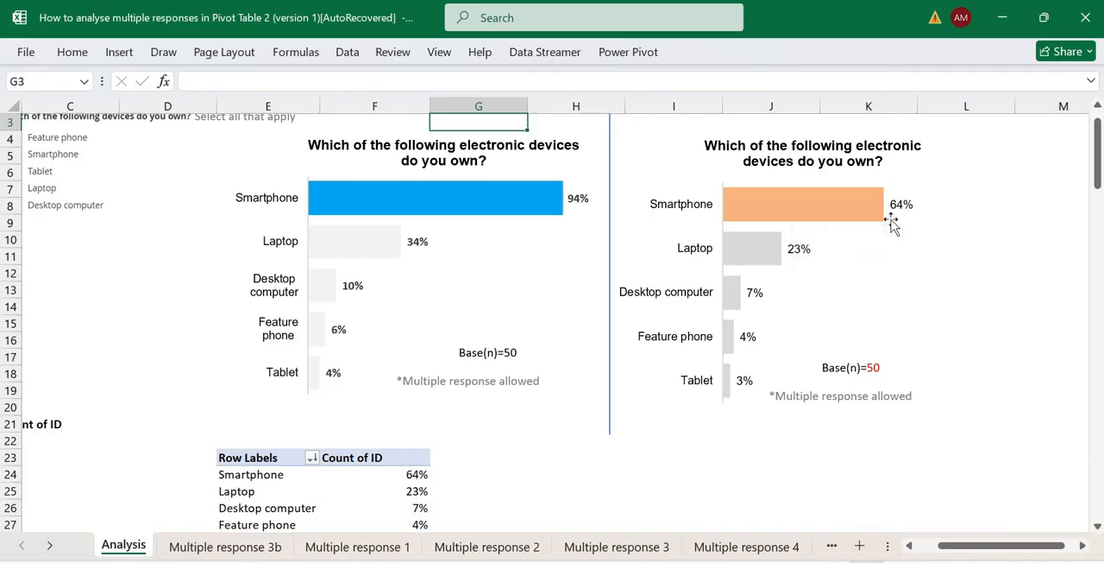
left_click(824, 368)
left_click_drag(826, 367, 834, 368)
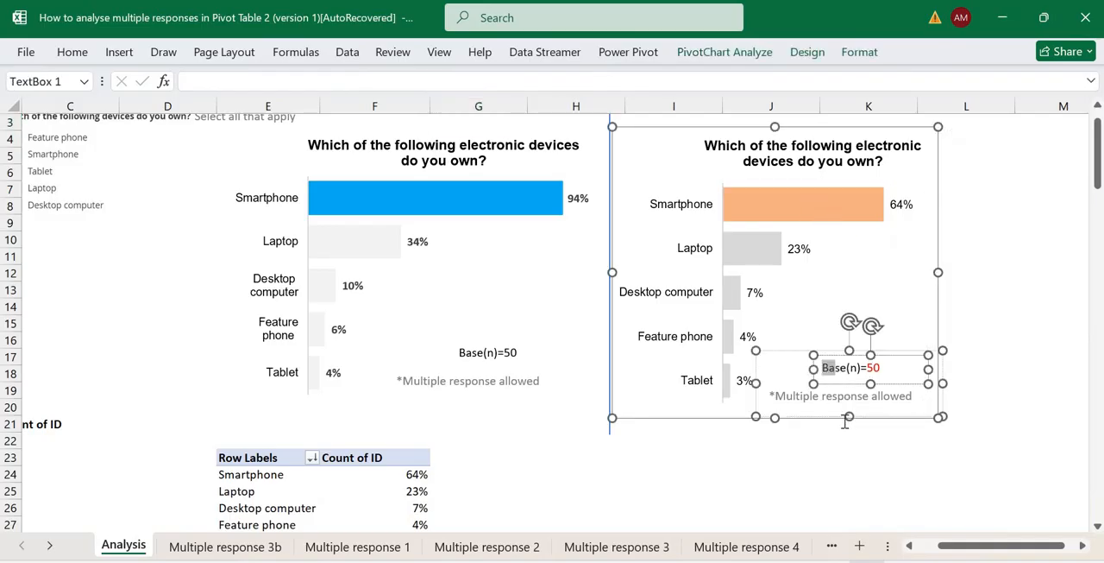
left_click(829, 368)
left_click_drag(868, 368, 891, 371)
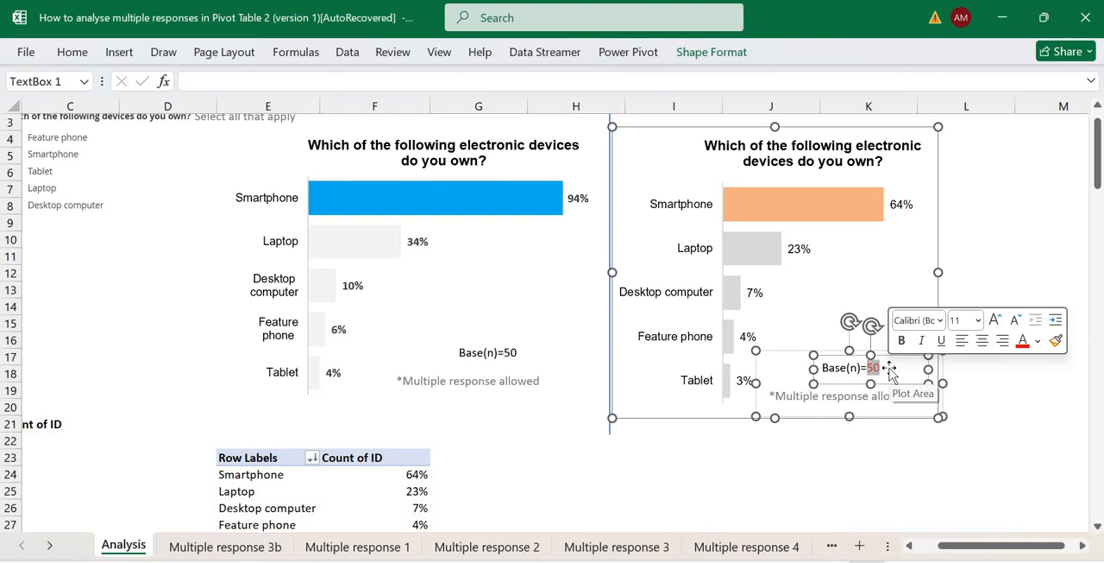
type("74")
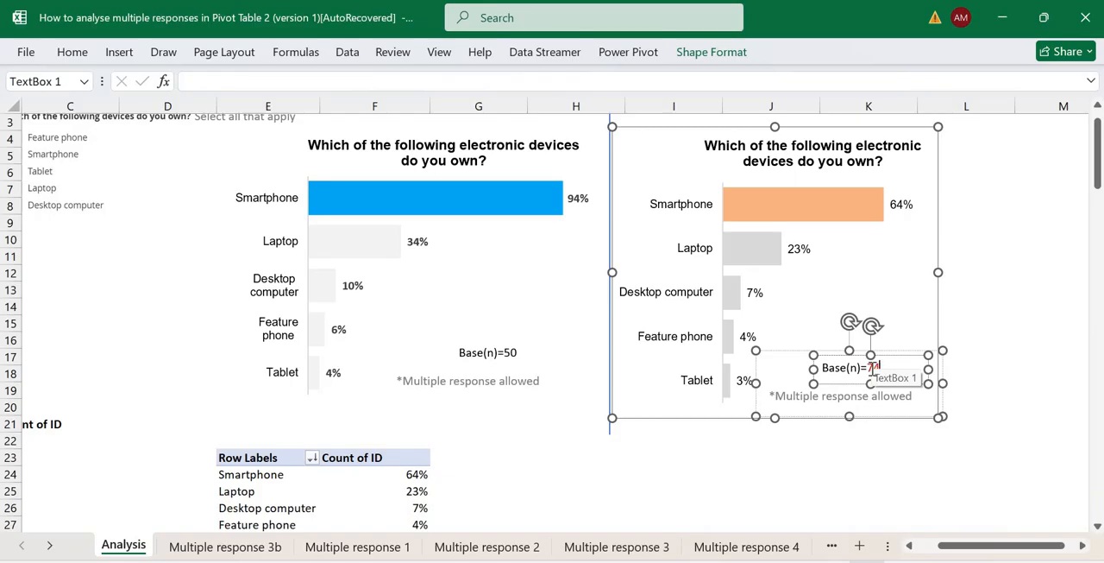
type("4")
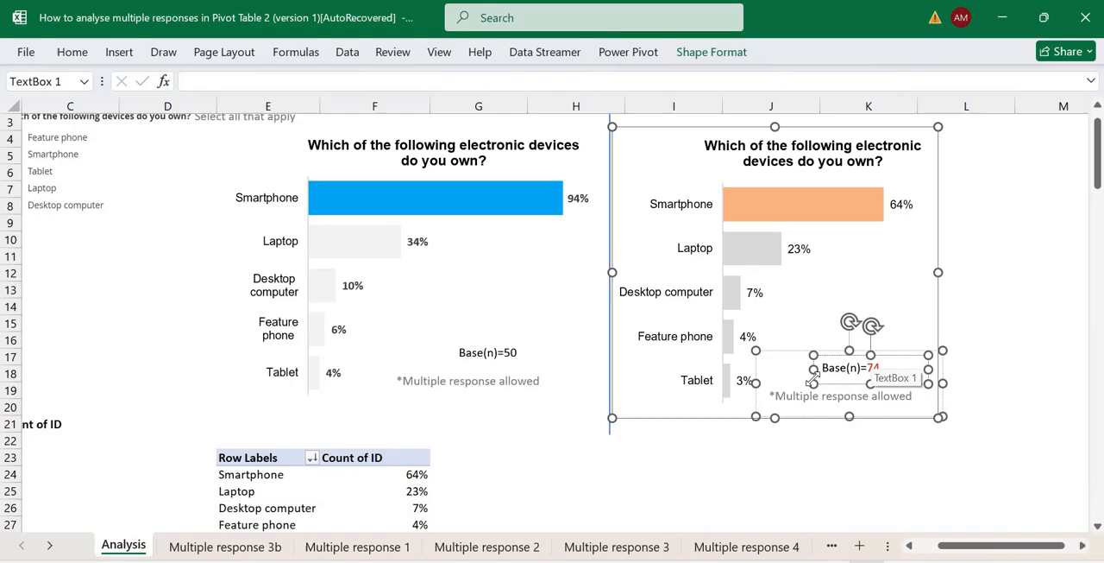
left_click(867, 368)
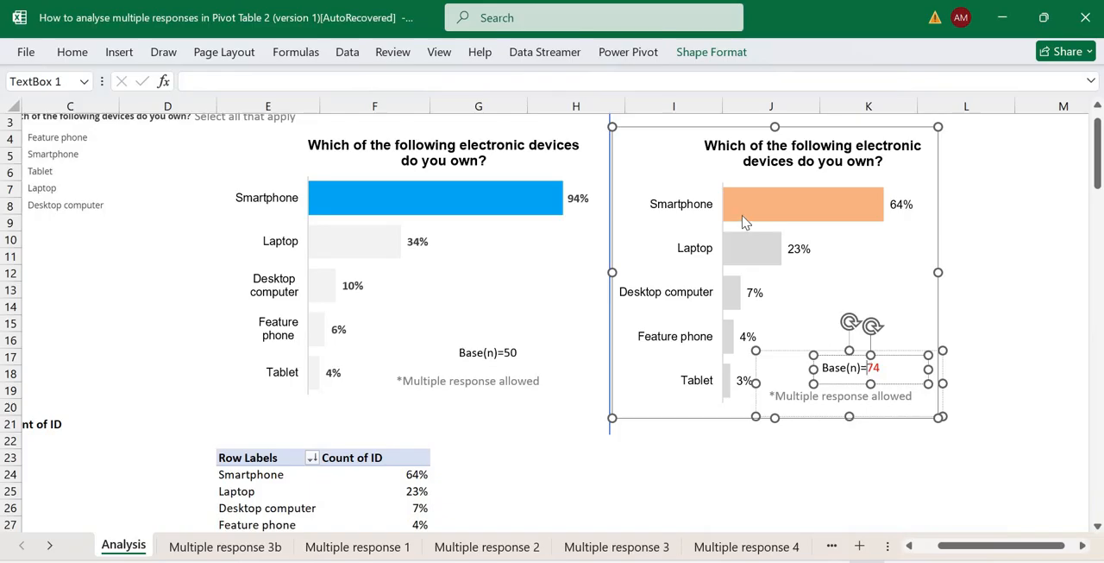
mouse_move(742, 216)
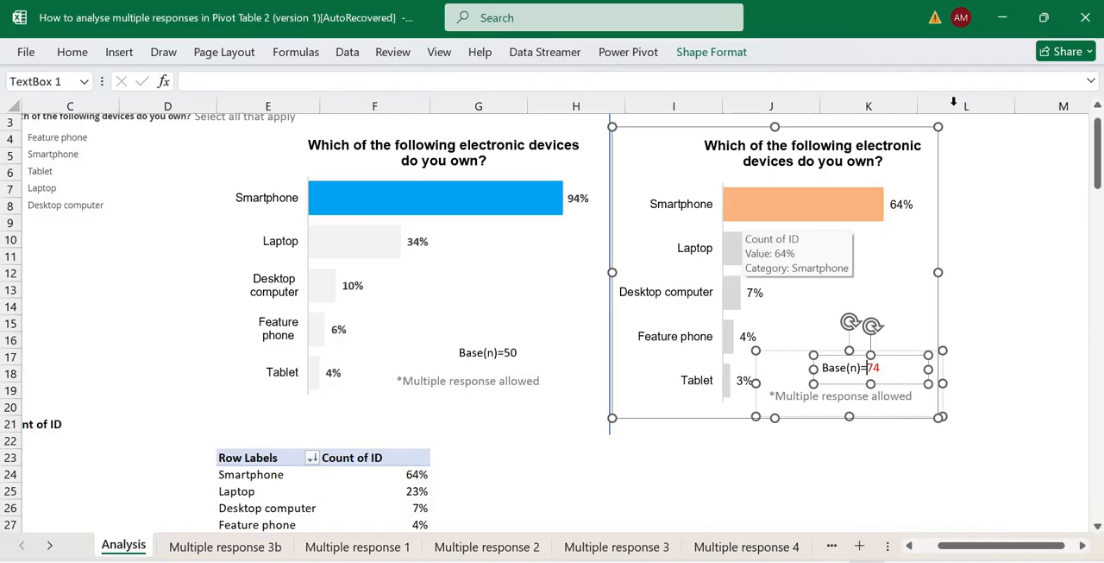
left_click(994, 192)
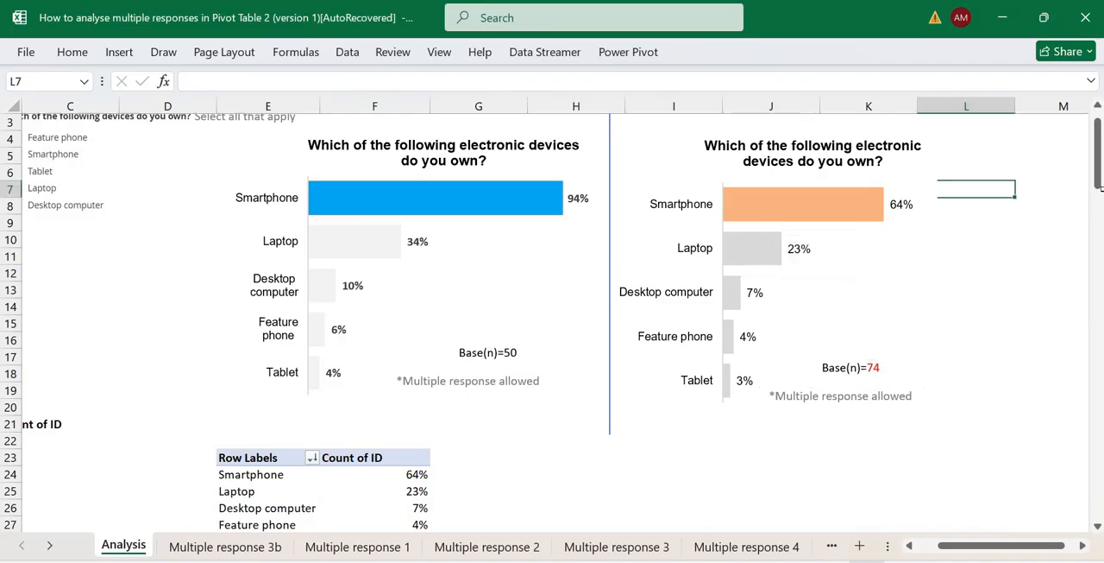
Check the base label of the device ownership chart with the blue Smartphone bar against the corrected Count of ID chart.
left_click_drag(1098, 164, 1098, 147)
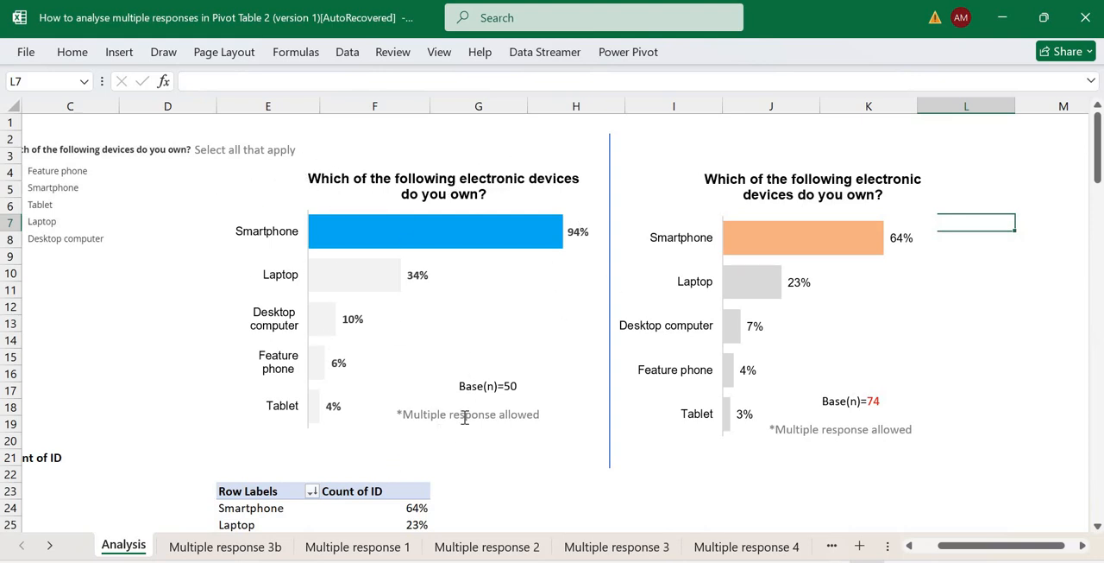
double_click(511, 386)
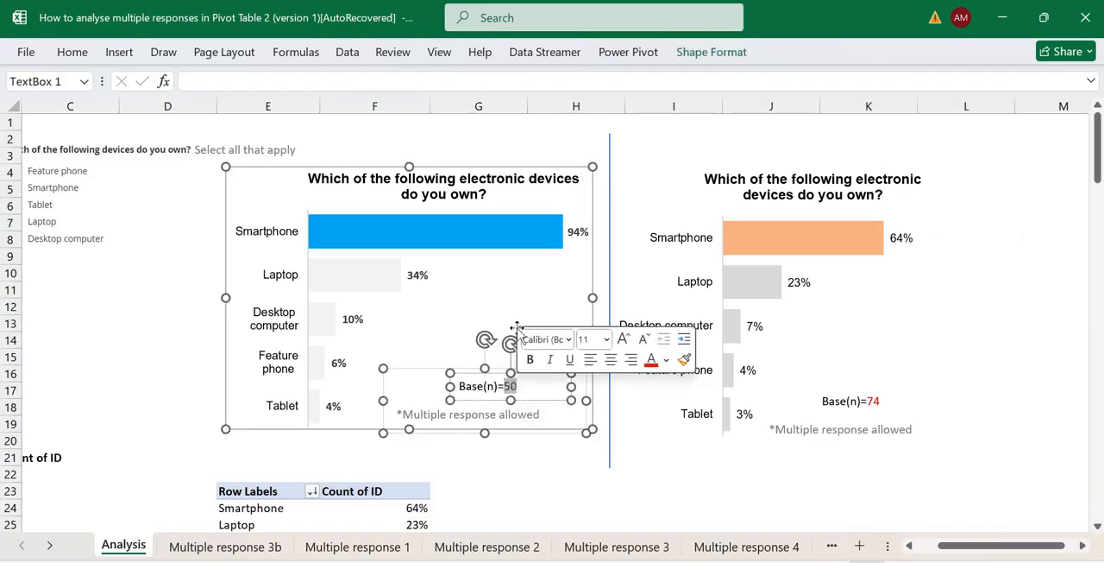
left_click(542, 245)
double_click(511, 386)
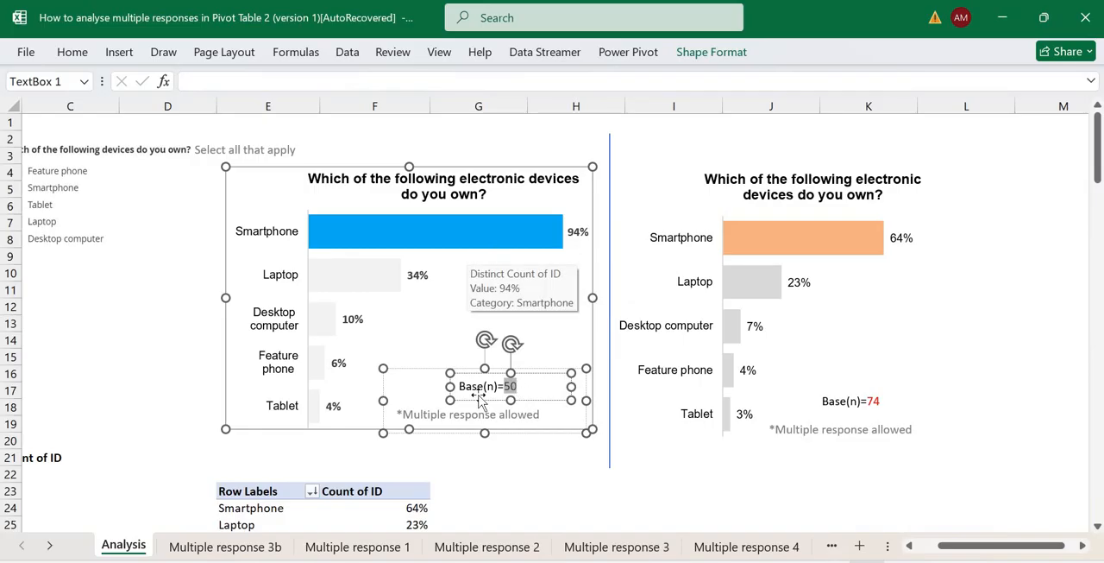
left_click(536, 400)
left_click(514, 471)
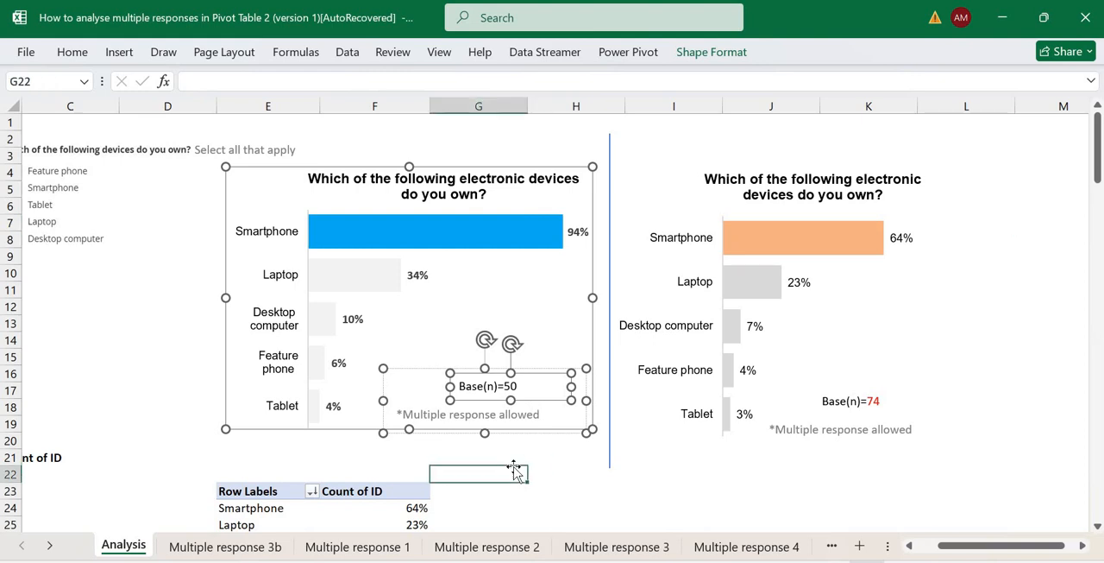